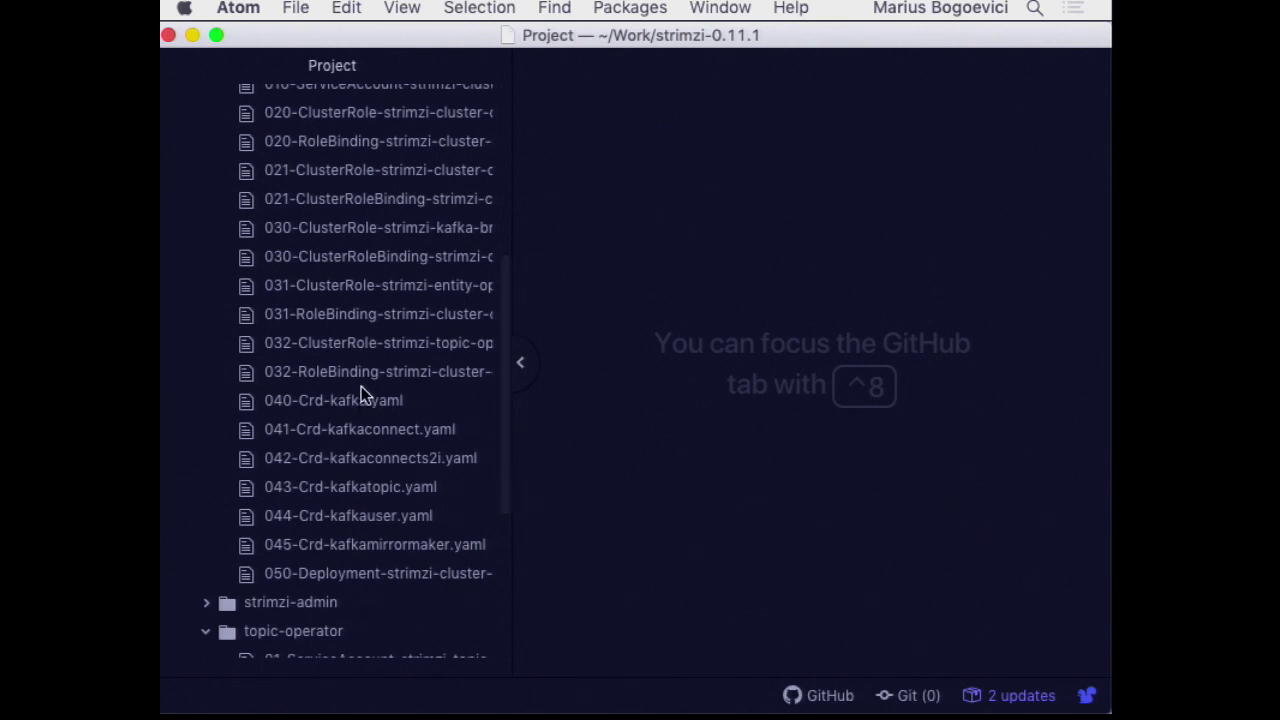
Open 040-Crd-kafka.yaml from the install/cluster-operator folder to inspect the Kafka custom resource definition.
{"action": "scroll", "coordinate": [361, 391], "scroll_direction": "up", "scroll_amount": 3}
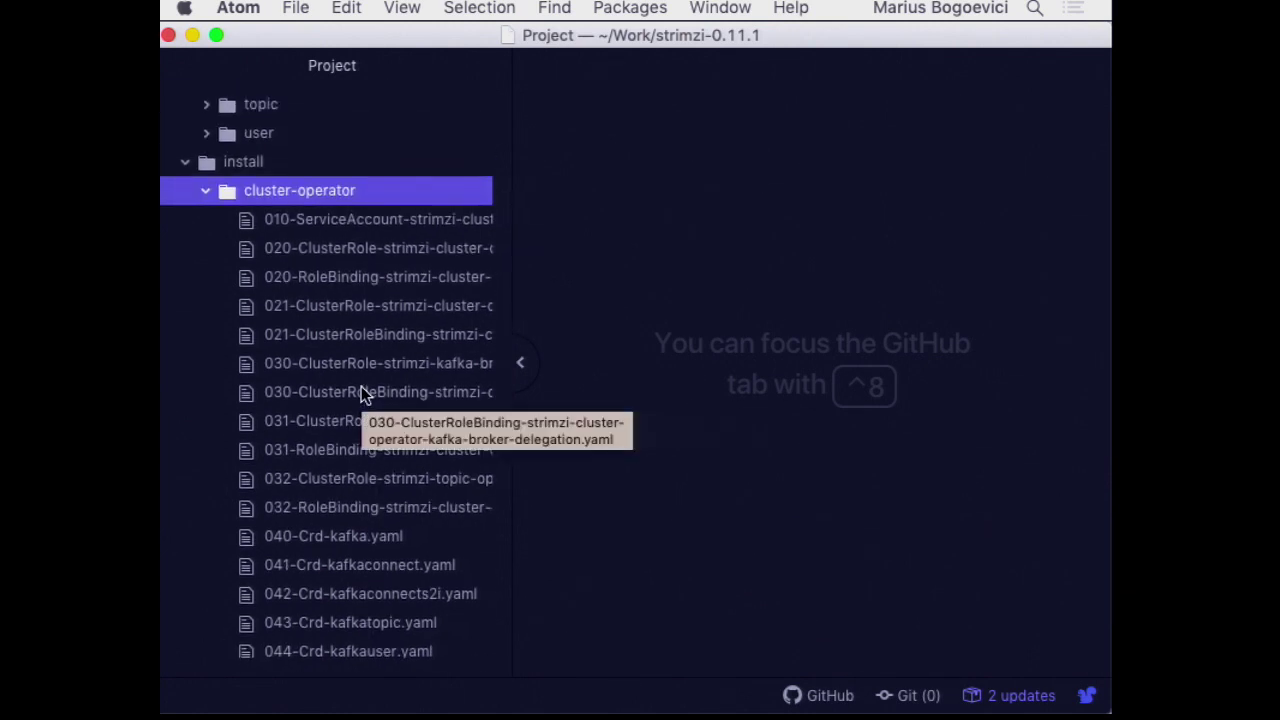
{"action": "scroll", "coordinate": [340, 500], "scroll_direction": "down", "scroll_amount": 3}
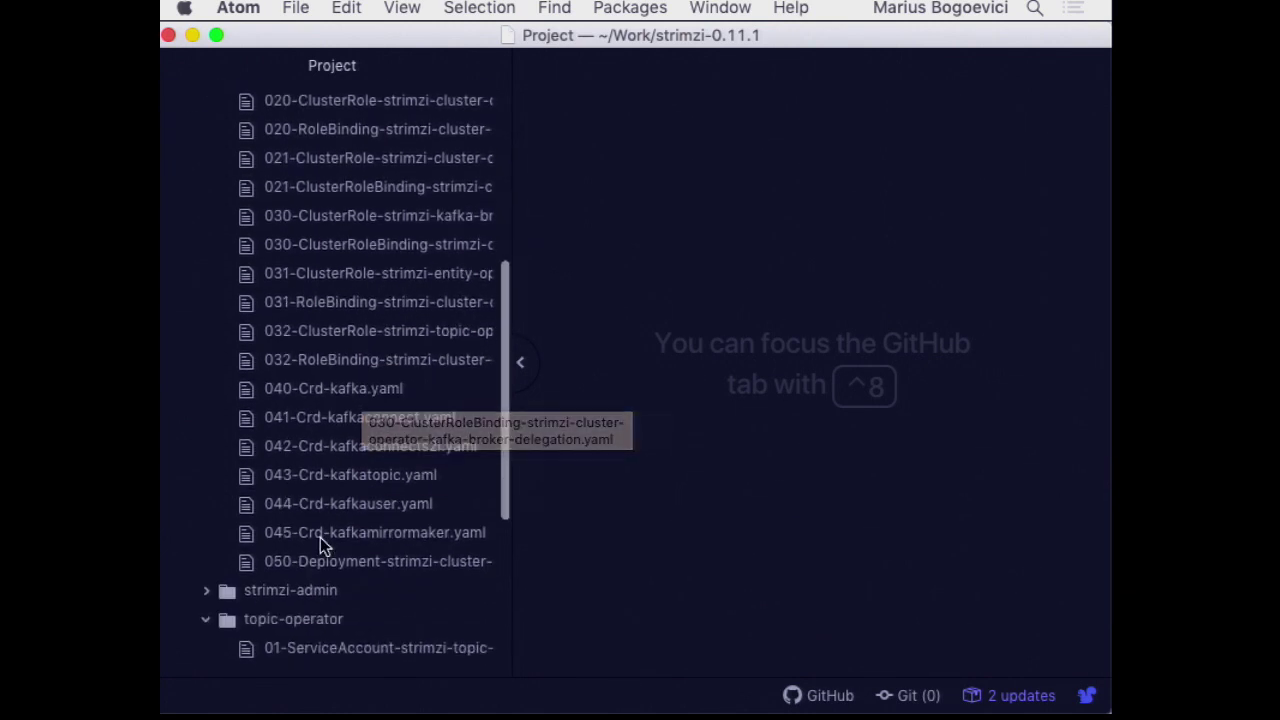
{"action": "left_click", "coordinate": [320, 400]}
{"action": "double_click", "coordinate": [320, 400]}
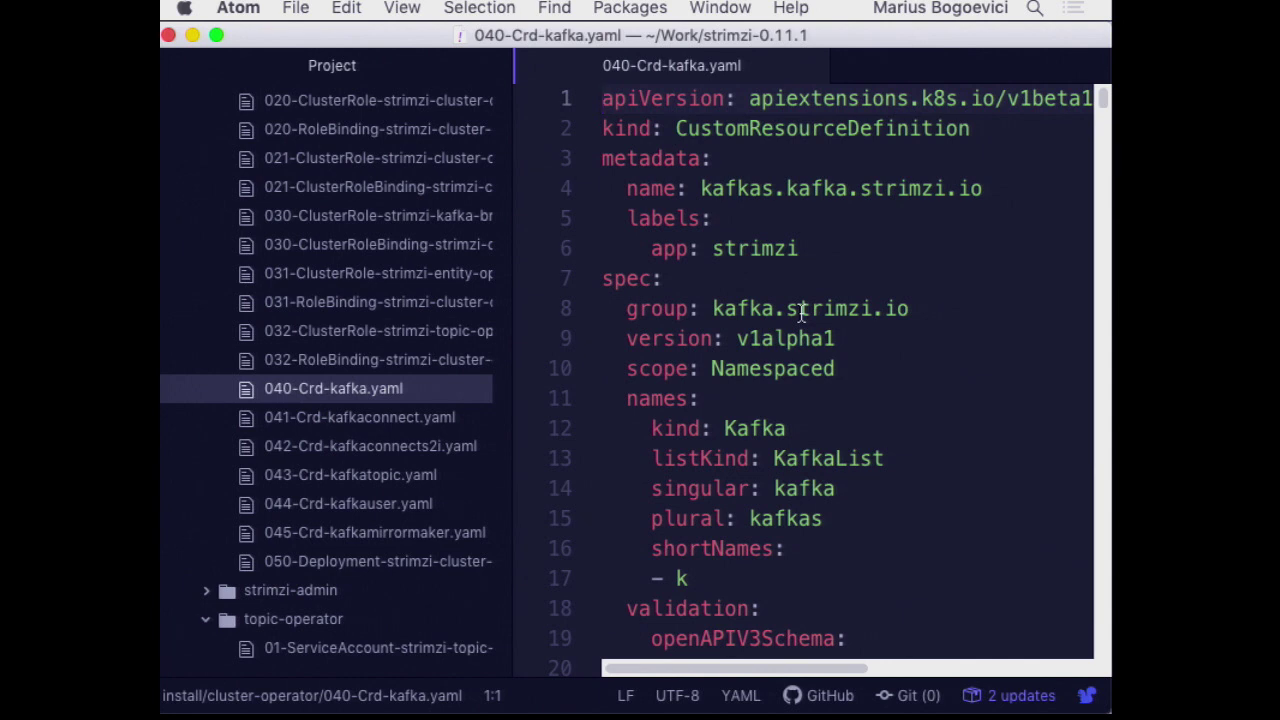
{"action": "scroll", "coordinate": [243, 300], "scroll_direction": "up", "scroll_amount": 5}
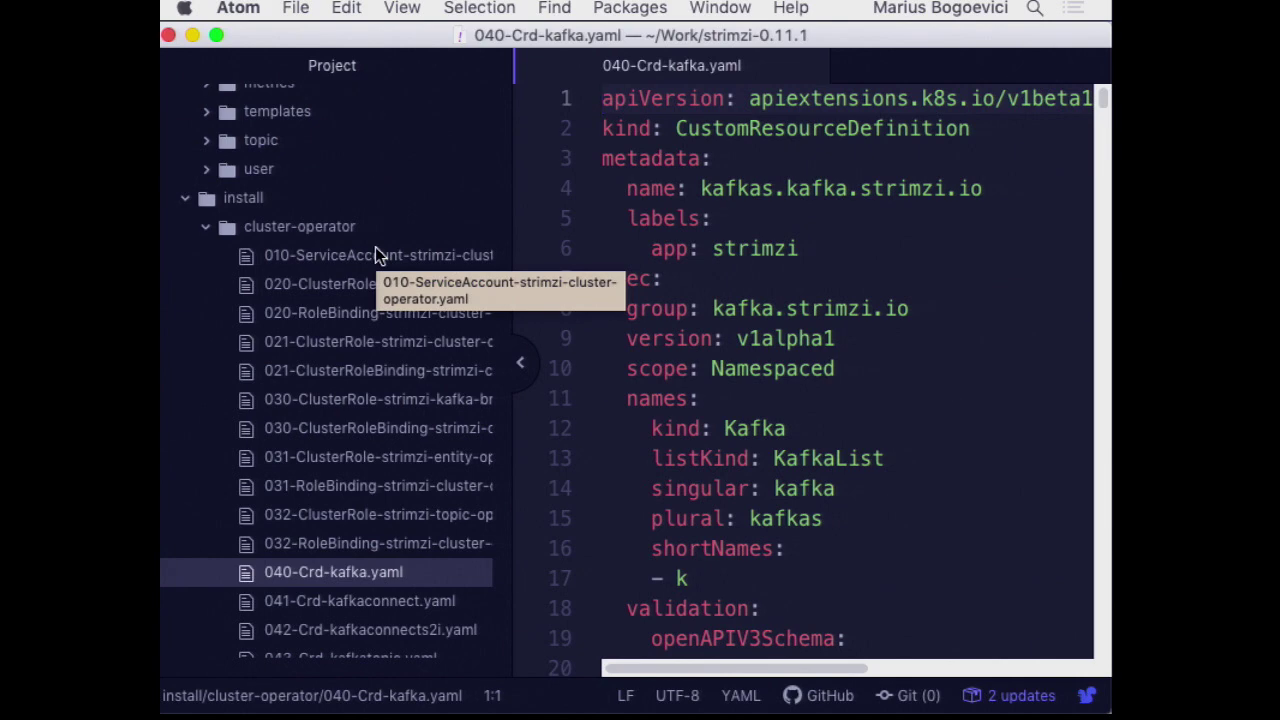
Switch to Terminal and apply all manifests in install/cluster-operator/ with oc apply -f.
{"action": "mouse_move", "coordinate": [600, 700]}
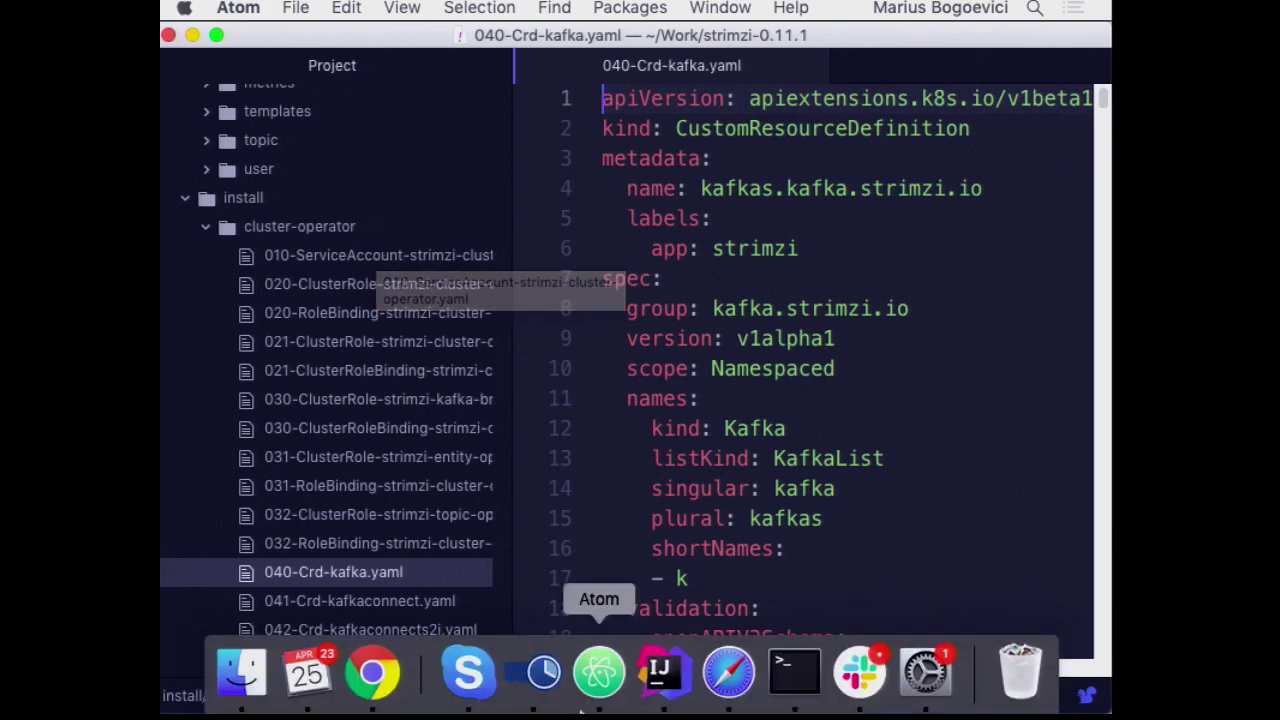
{"action": "left_click", "coordinate": [818, 695]}
{"action": "type", "text": "oc appl"}
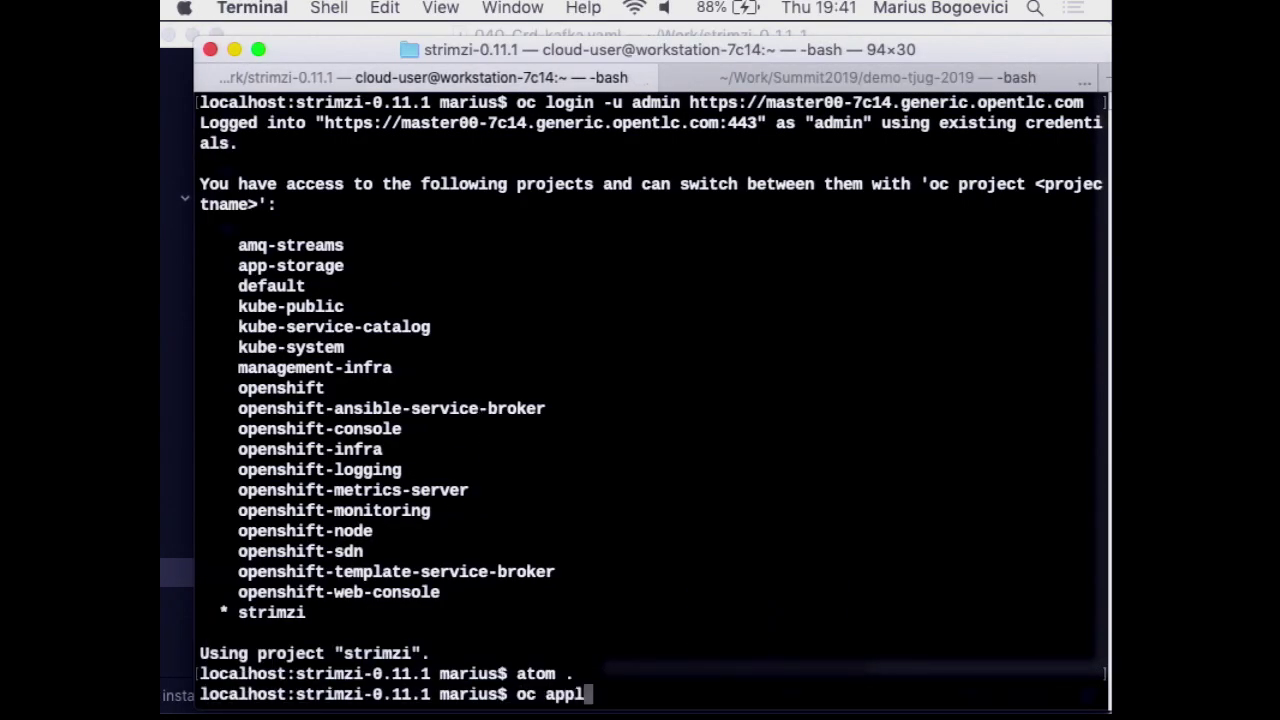
{"action": "type", "text": "y -f install/"}
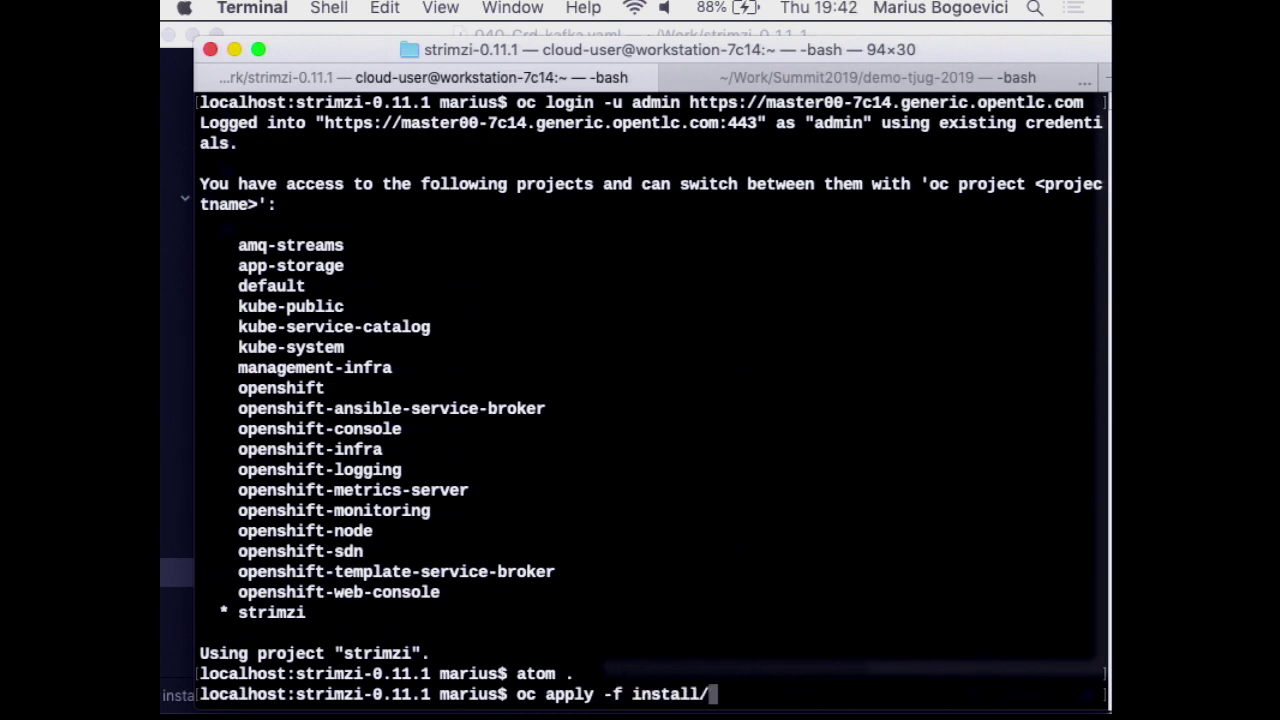
{"action": "type", "text": "c"}
{"action": "key", "text": "Tab"}
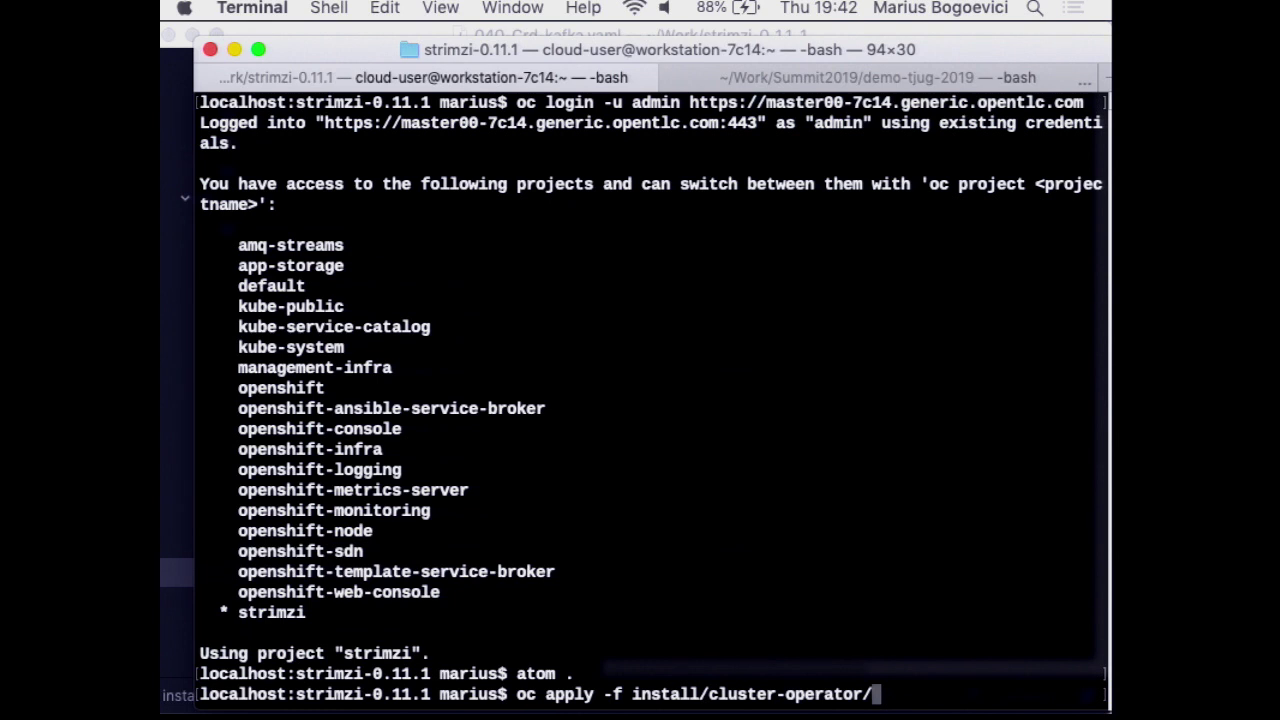
{"action": "key", "text": "Return"}
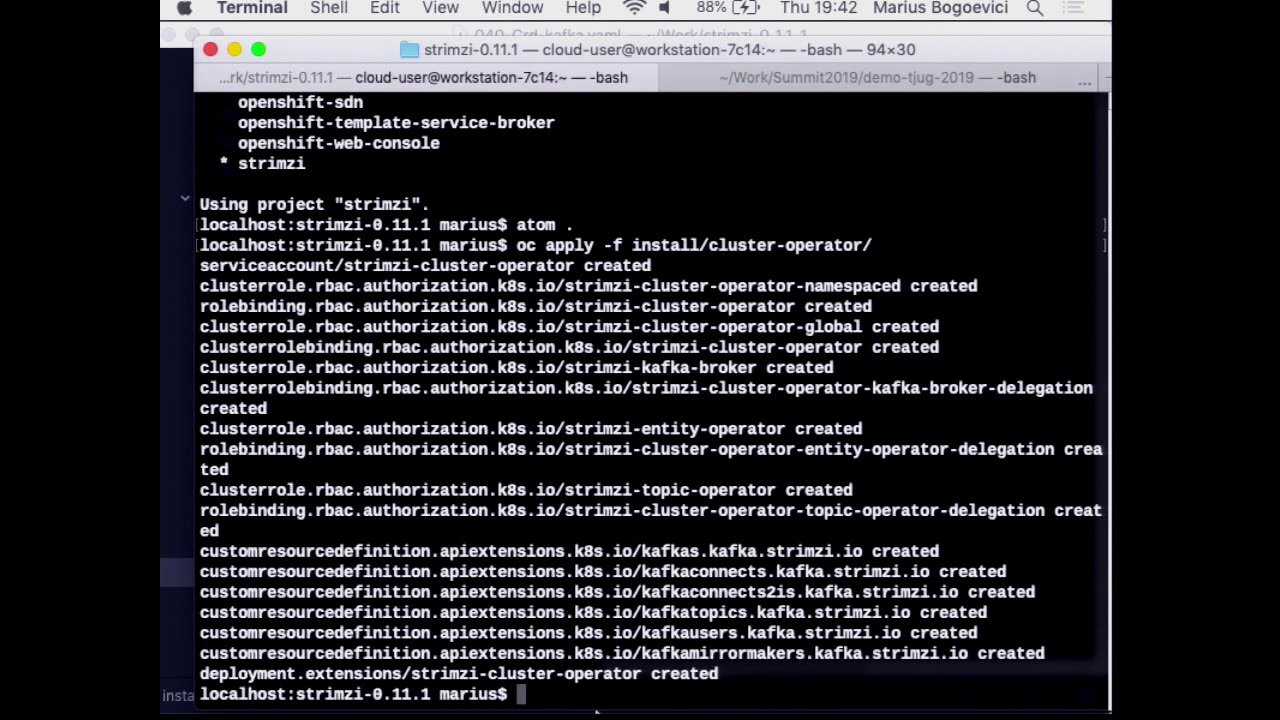
Switch to Chrome and view the details of the strimzi-cluster-operator pod in the OpenShift strimzi project.
{"action": "mouse_move", "coordinate": [372, 712]}
{"action": "left_click", "coordinate": [372, 670]}
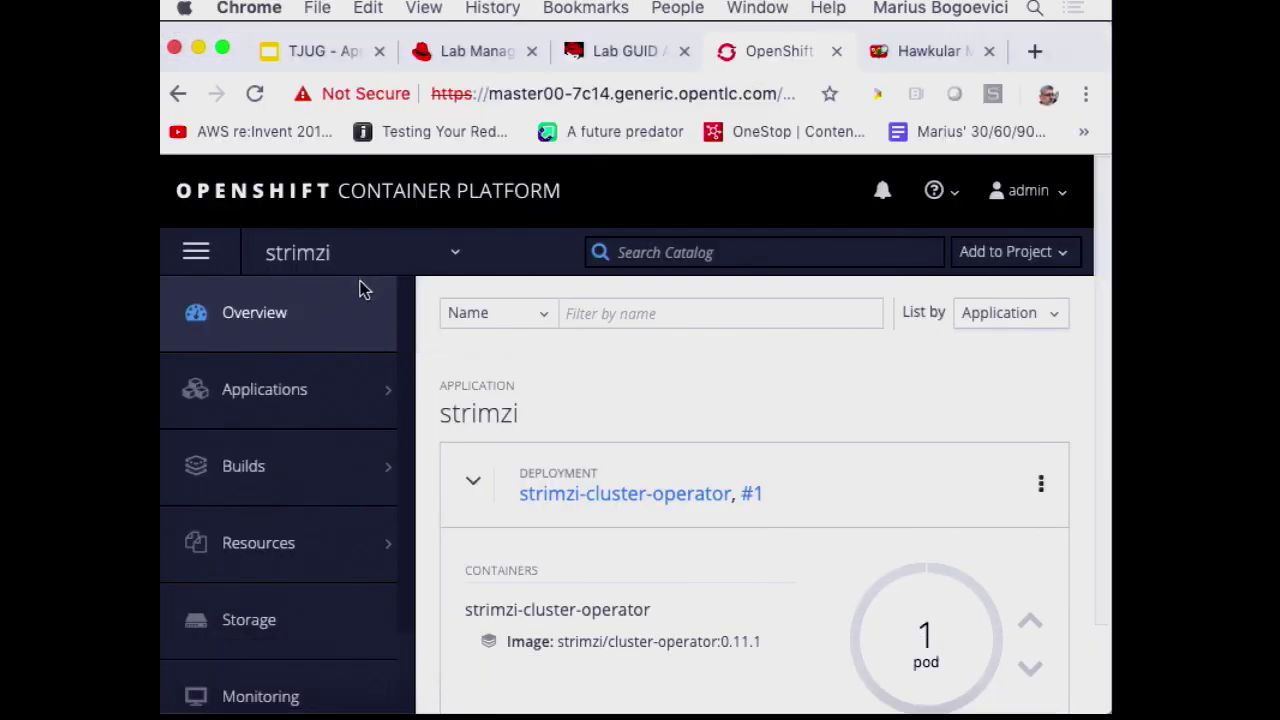
{"action": "scroll", "coordinate": [629, 528], "scroll_direction": "down", "scroll_amount": 2}
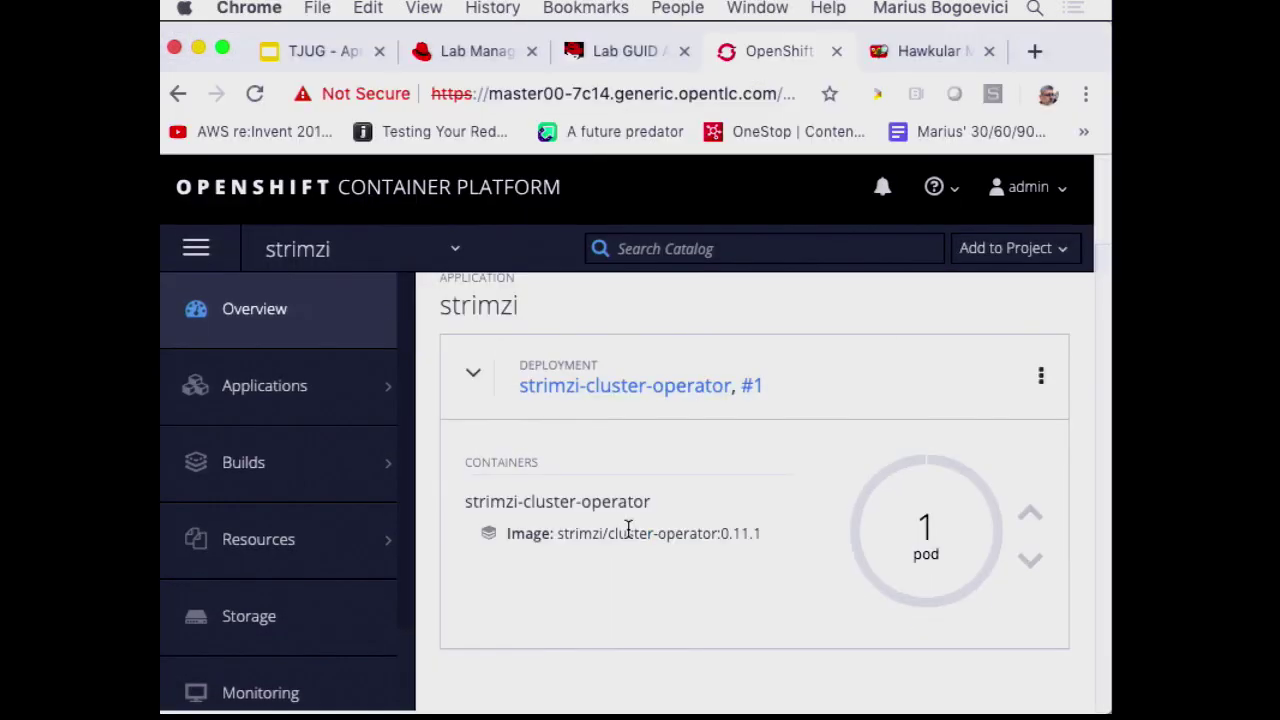
{"action": "left_click", "coordinate": [910, 557]}
{"action": "scroll", "coordinate": [671, 486], "scroll_direction": "down", "scroll_amount": 5}
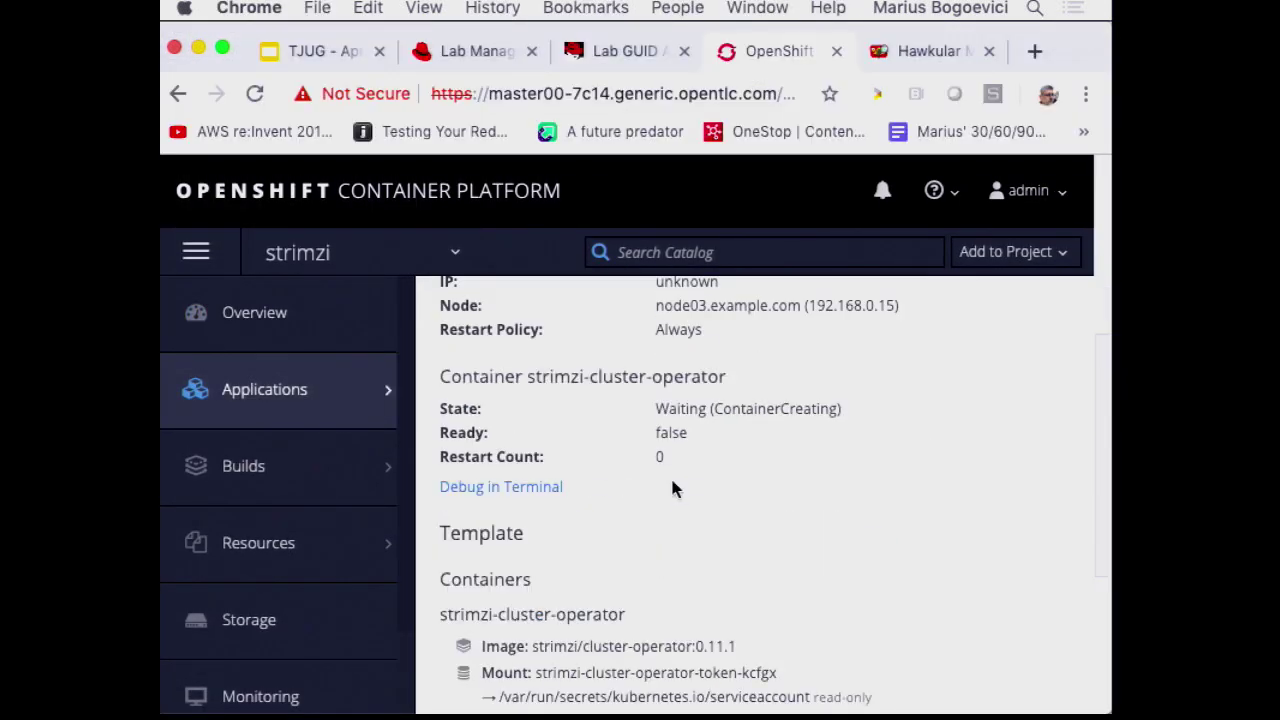
{"action": "scroll", "coordinate": [671, 486], "scroll_direction": "up", "scroll_amount": 4}
View the strimzi-cluster-operator deployment's configuration, then reopen the deployment from the Deployments list to view its history.
{"action": "mouse_move", "coordinate": [323, 420]}
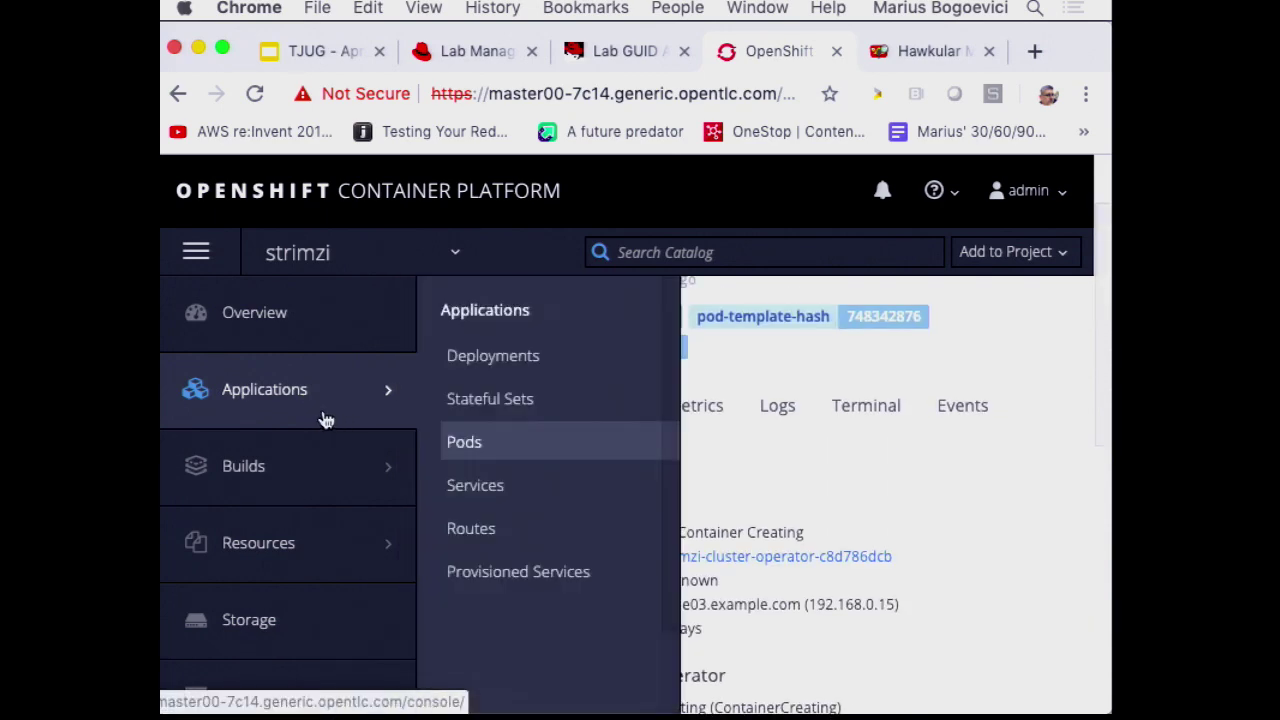
{"action": "left_click", "coordinate": [480, 356]}
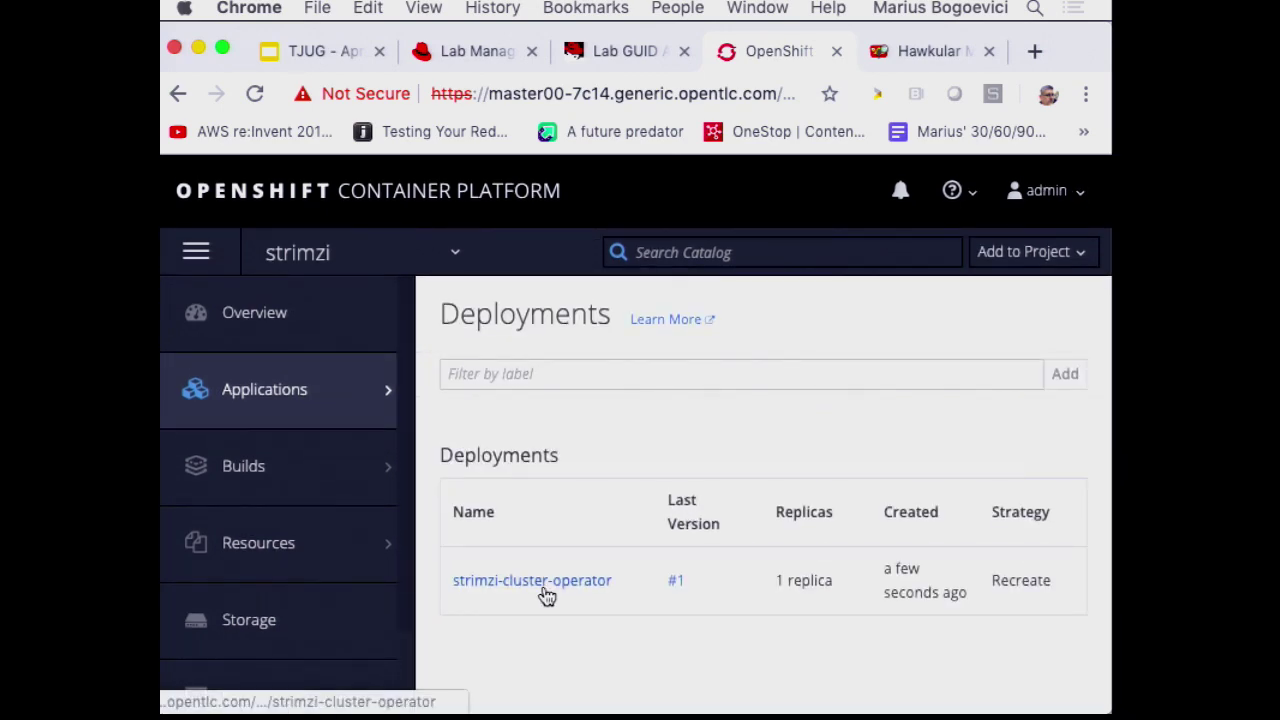
{"action": "left_click", "coordinate": [545, 582]}
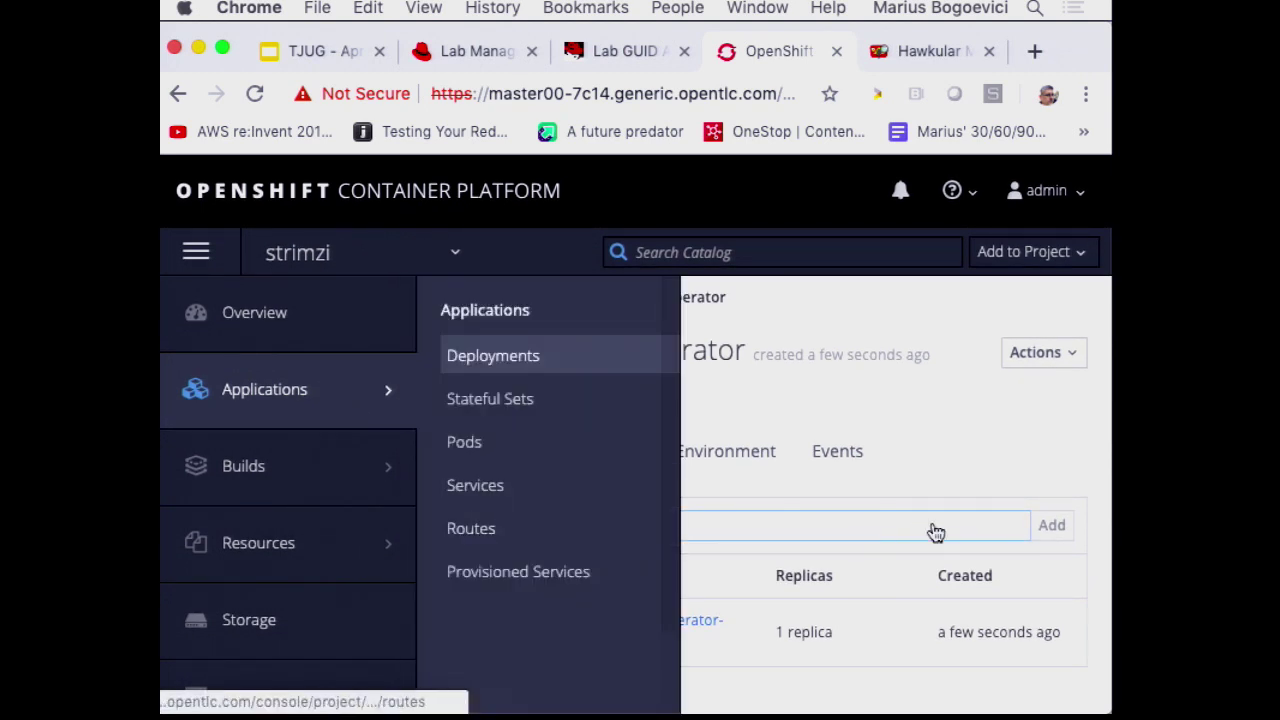
{"action": "left_click", "coordinate": [588, 453]}
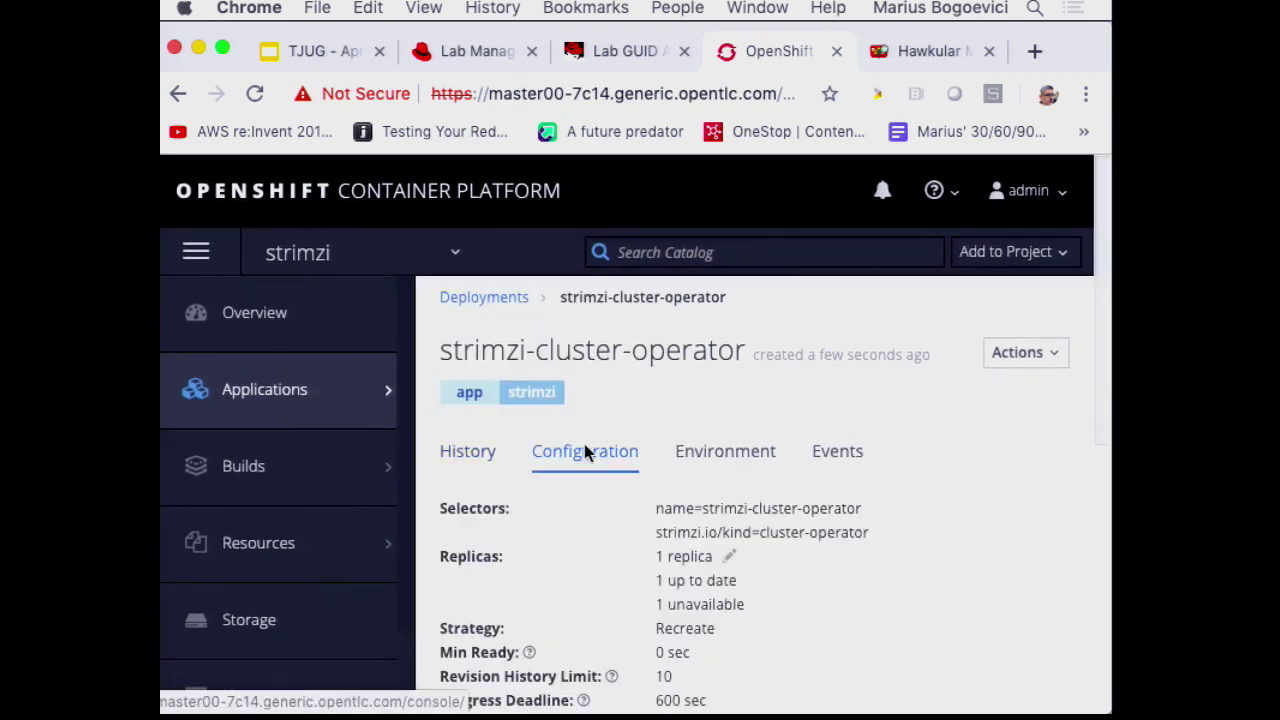
{"action": "mouse_move", "coordinate": [309, 371]}
{"action": "left_click", "coordinate": [522, 360]}
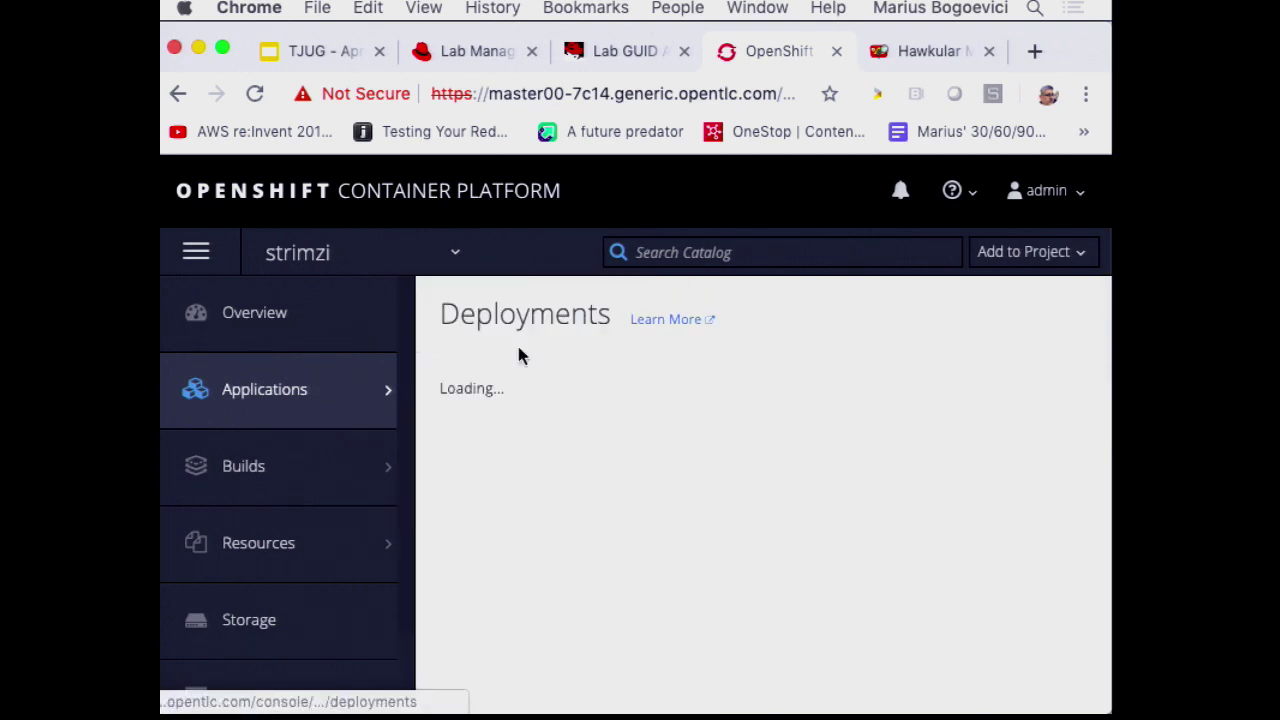
{"action": "left_click", "coordinate": [491, 583]}
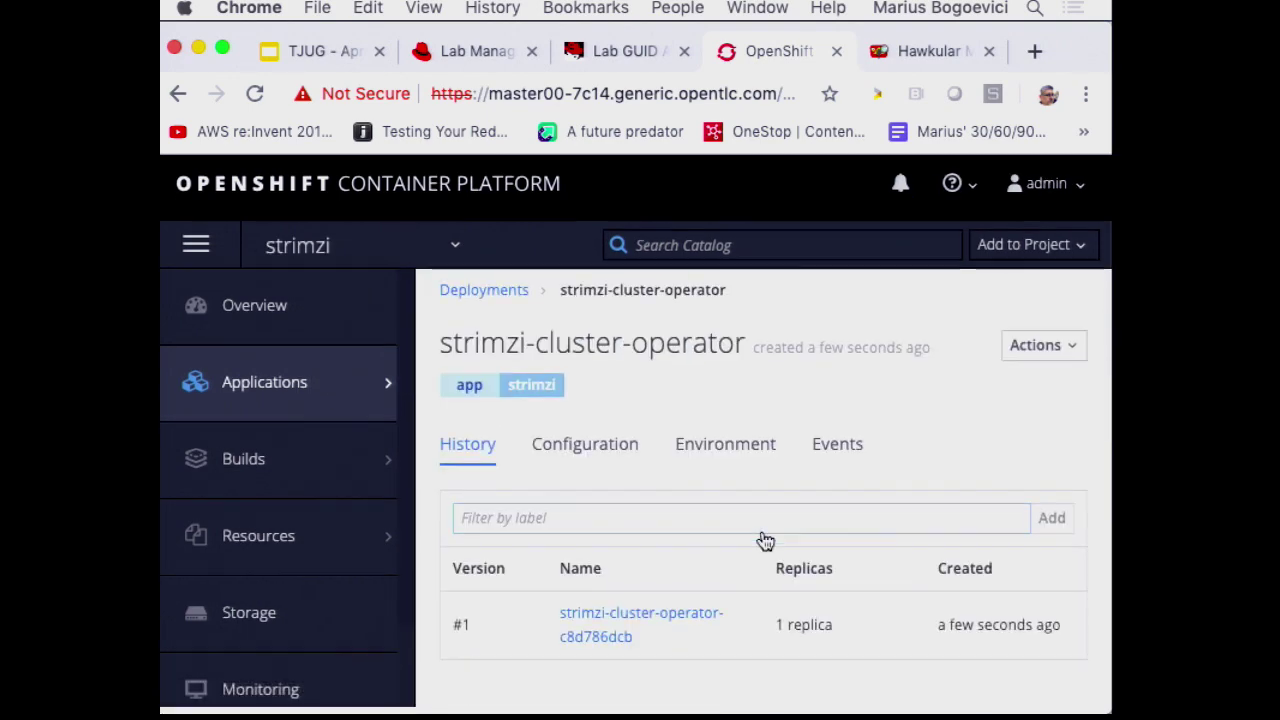
Return to the strimzi project overview and expand the strimzi-cluster-operator deployment to check its pod status.
{"action": "left_click", "coordinate": [309, 290]}
{"action": "mouse_move", "coordinate": [963, 505]}
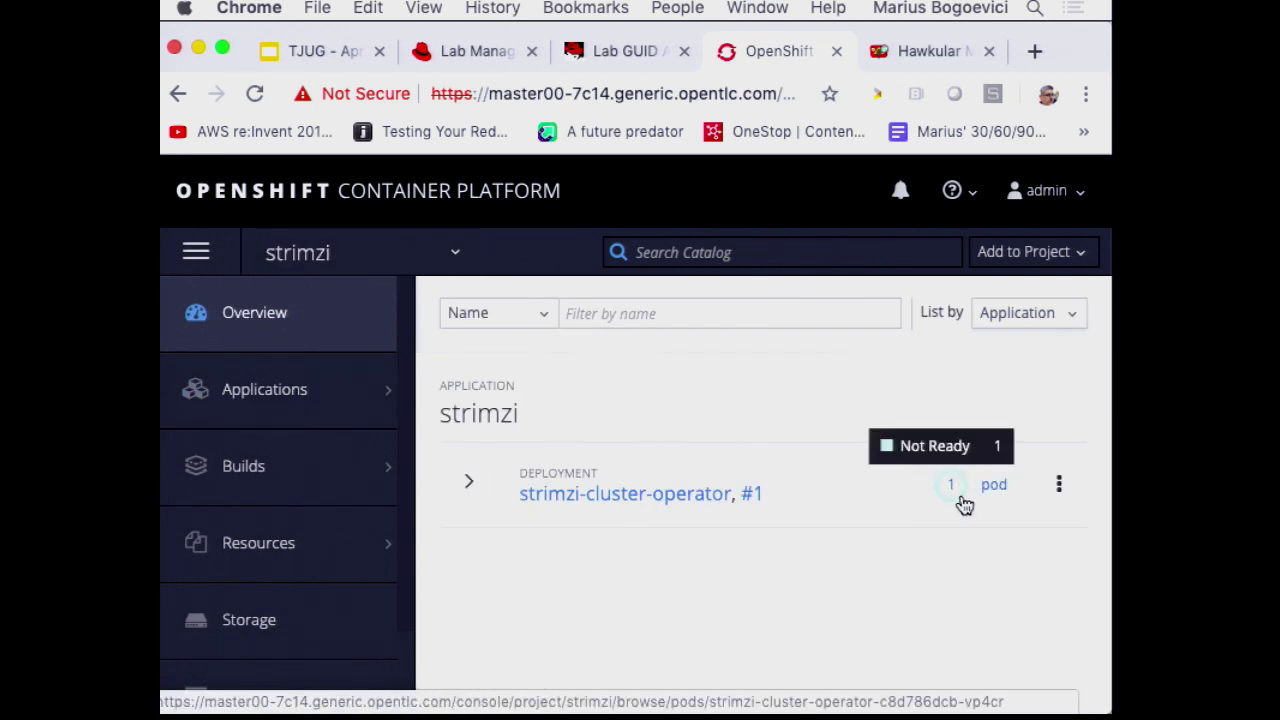
{"action": "left_click", "coordinate": [469, 483]}
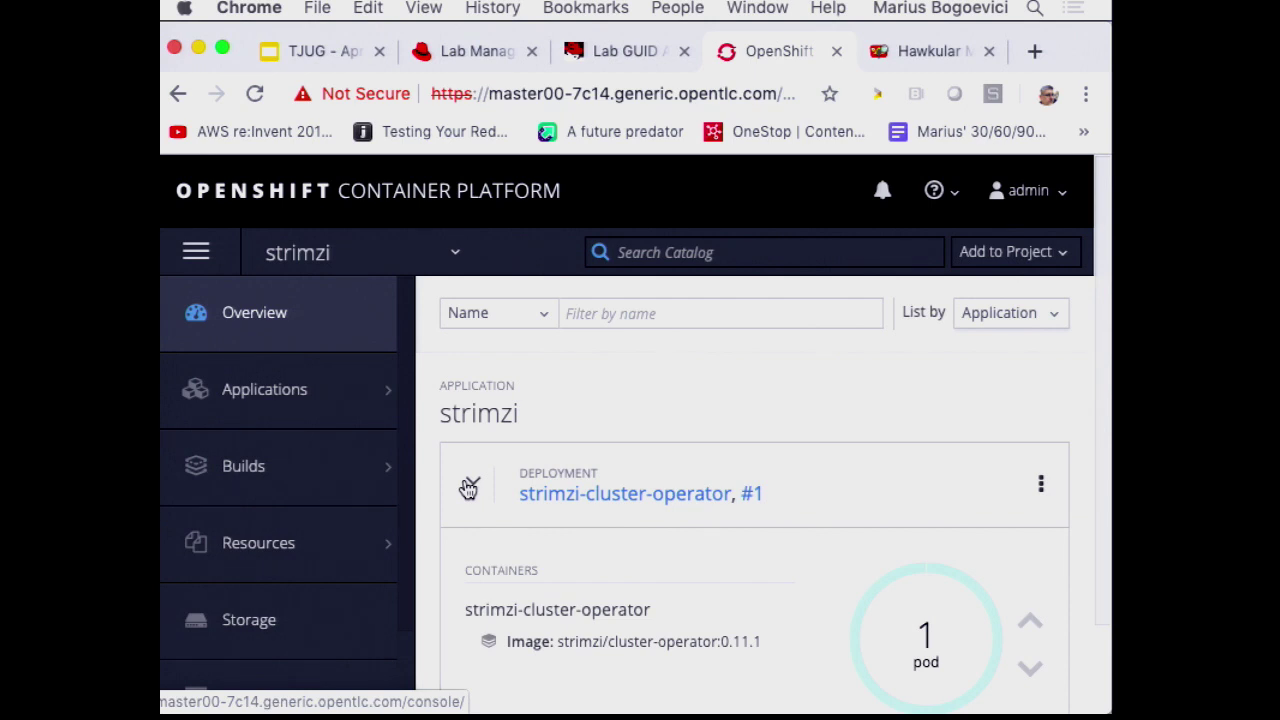
{"action": "scroll", "coordinate": [714, 708], "scroll_direction": "down", "scroll_amount": 1}
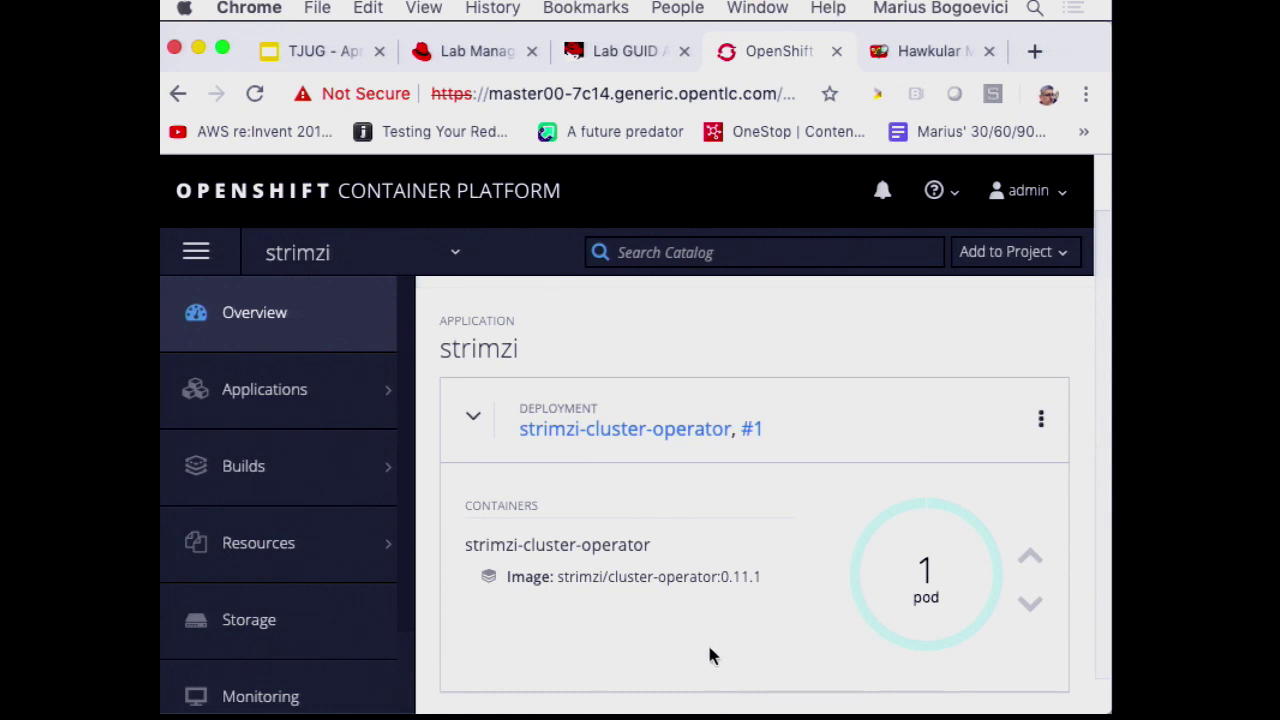
{"action": "scroll", "coordinate": [708, 642], "scroll_direction": "down", "scroll_amount": 1}
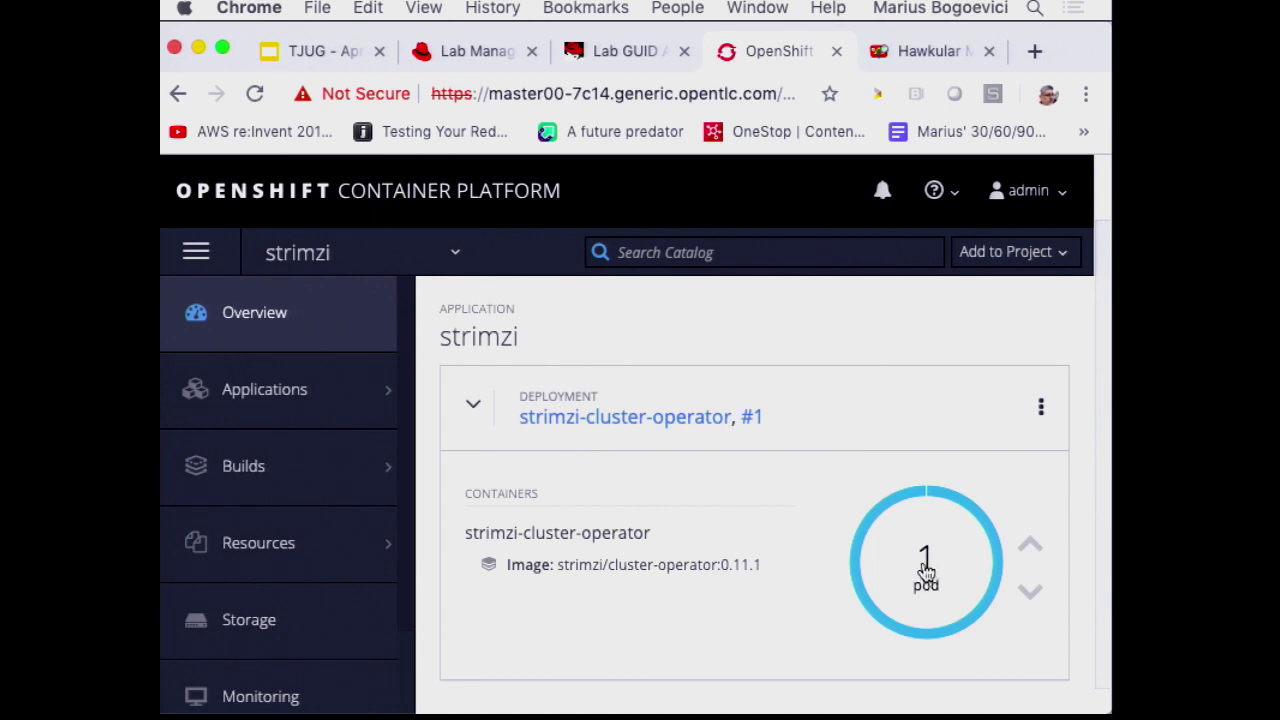
{"action": "scroll", "coordinate": [645, 586], "scroll_direction": "down", "scroll_amount": 1}
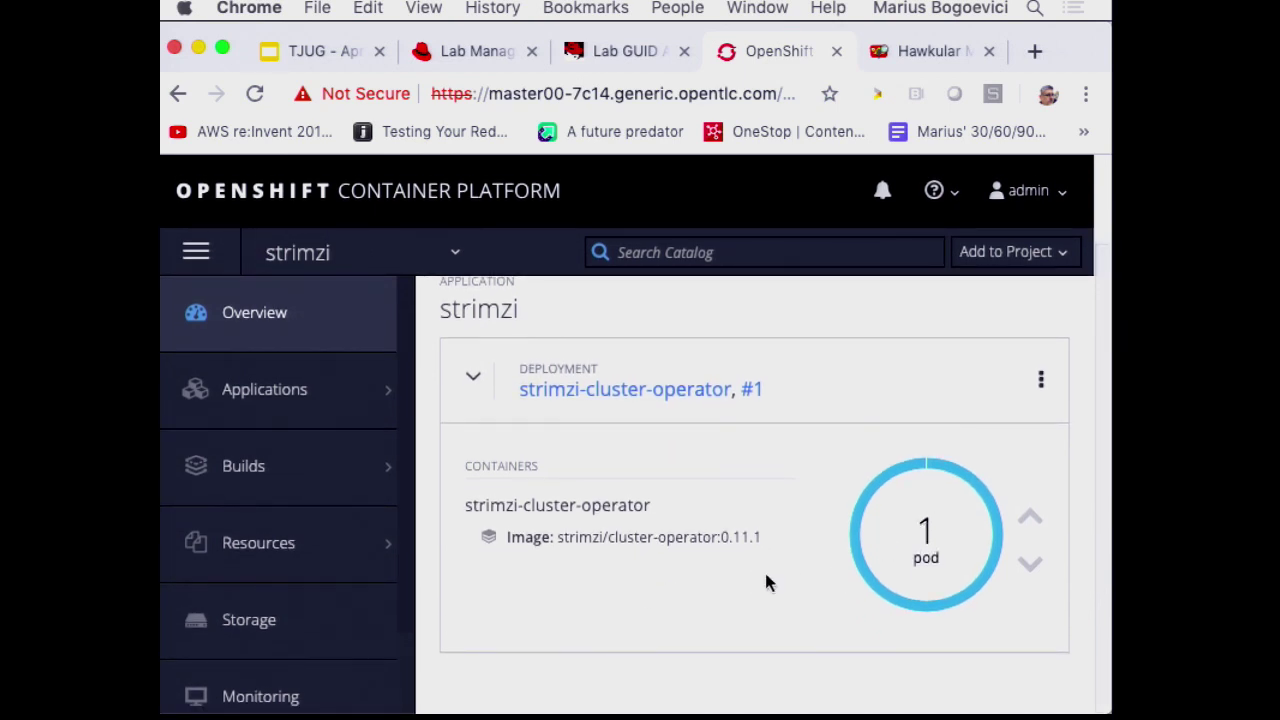
Open the strimzi-cluster-operator pod's logs and read the latest startup entries.
{"action": "left_click", "coordinate": [924, 530]}
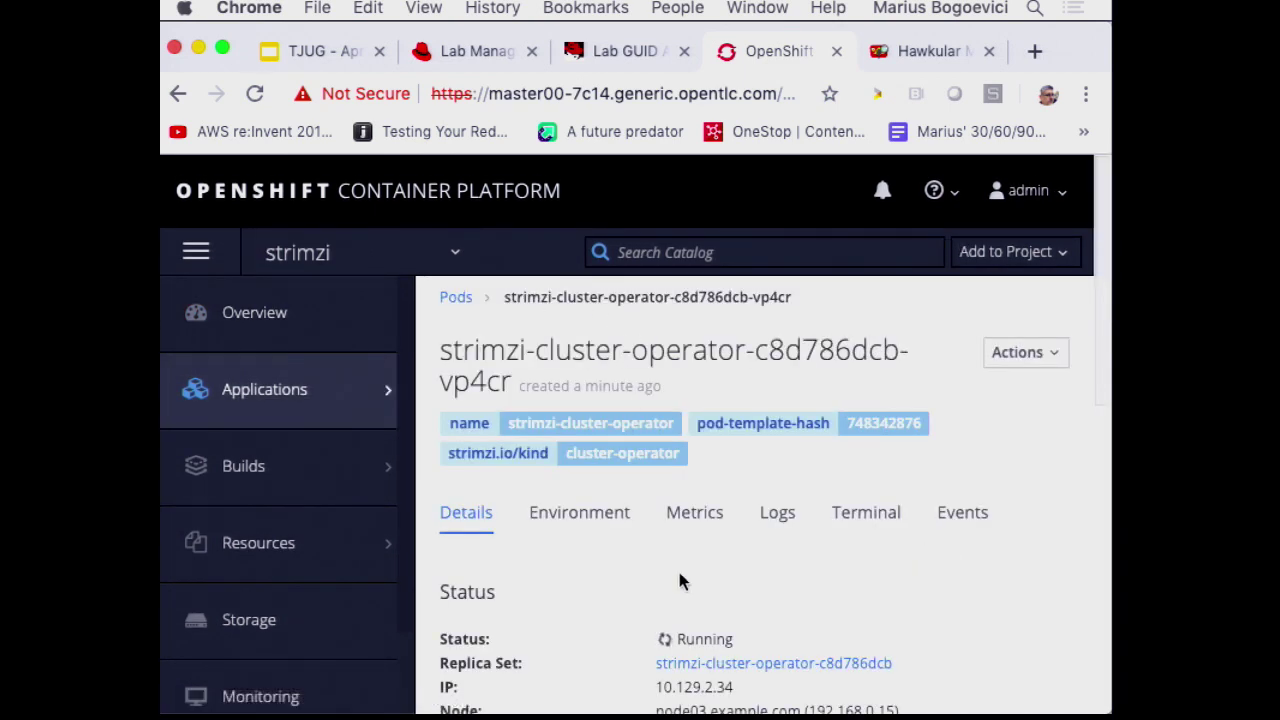
{"action": "left_click", "coordinate": [785, 518]}
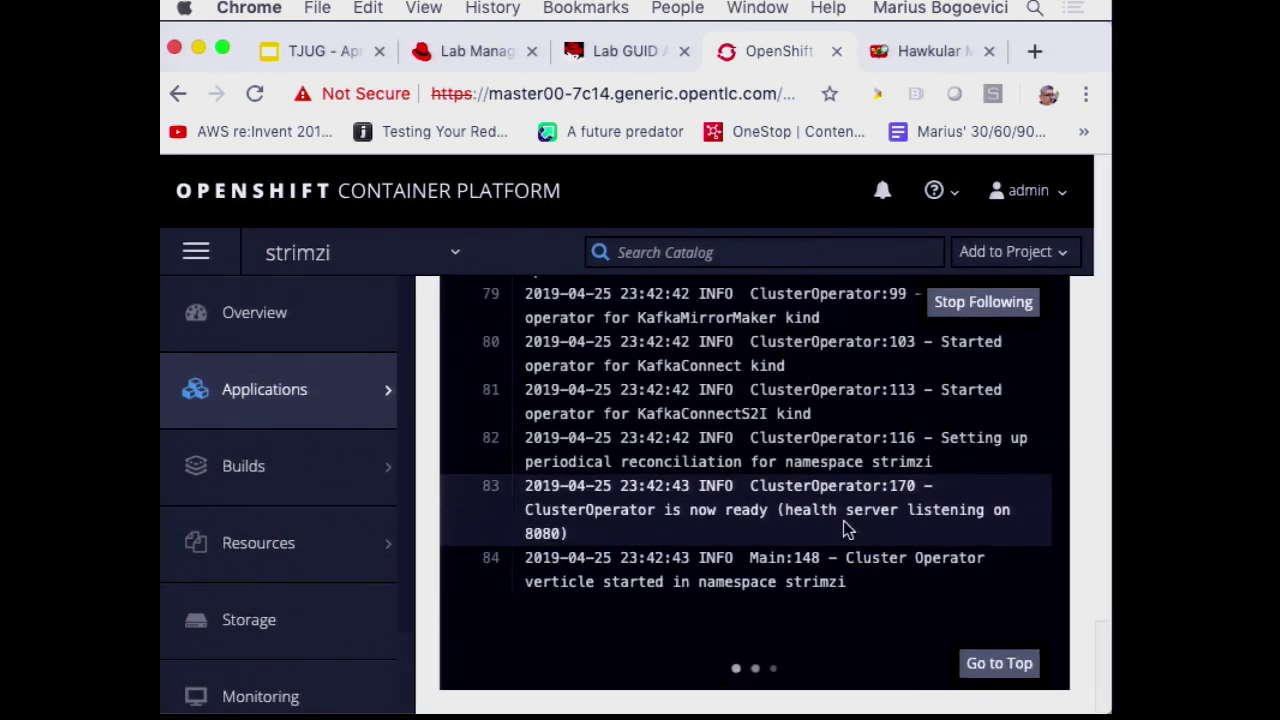
{"action": "scroll", "coordinate": [844, 520], "scroll_direction": "up", "scroll_amount": 2}
{"action": "scroll", "coordinate": [843, 522], "scroll_direction": "up", "scroll_amount": 2}
{"action": "scroll", "coordinate": [845, 525], "scroll_direction": "down", "scroll_amount": 4}
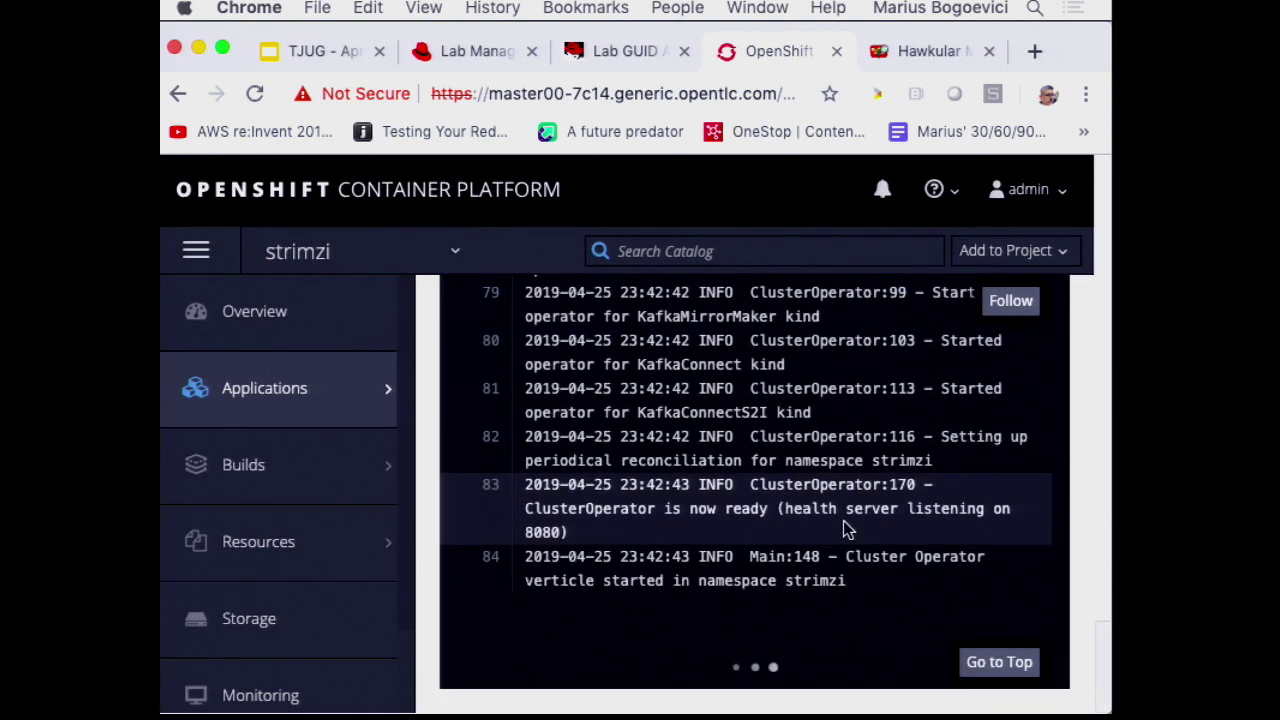
{"action": "scroll", "coordinate": [830, 545], "scroll_direction": "up", "scroll_amount": 2}
{"action": "scroll", "coordinate": [829, 537], "scroll_direction": "down", "scroll_amount": 3}
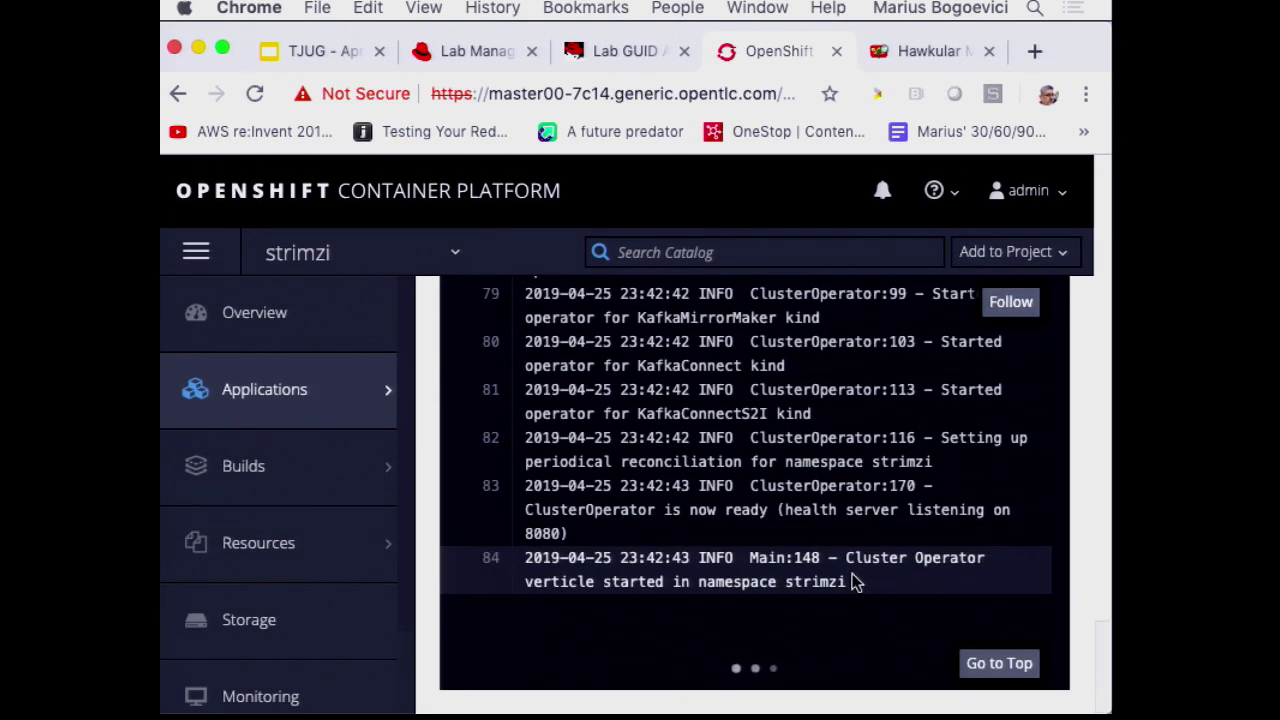
Switch to Terminal and show the session for the demo-tjug-2019 folder.
{"action": "mouse_move", "coordinate": [527, 698]}
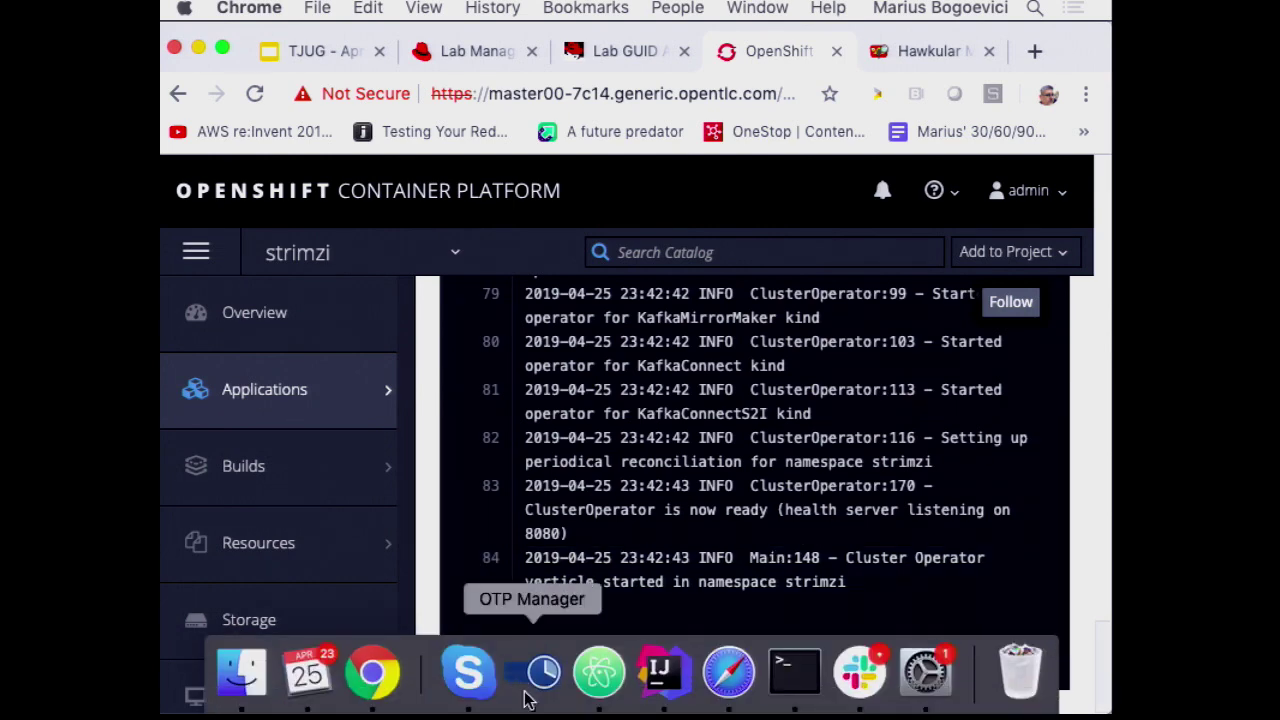
{"action": "left_click", "coordinate": [794, 672]}
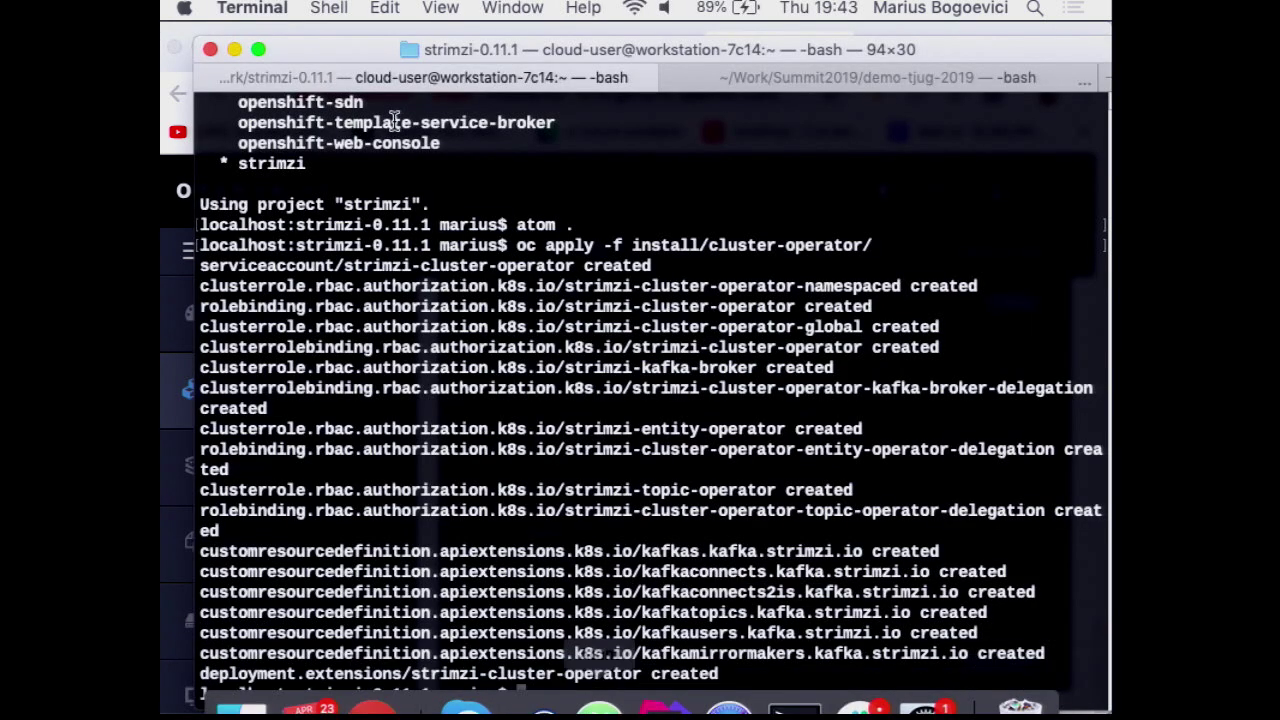
{"action": "left_click", "coordinate": [822, 79]}
Switch to IntelliJ IDEA, open production-ready-kafka-cluster.yaml from the resources module, and shrink the project tree to widen the editor.
{"action": "mouse_move", "coordinate": [466, 685]}
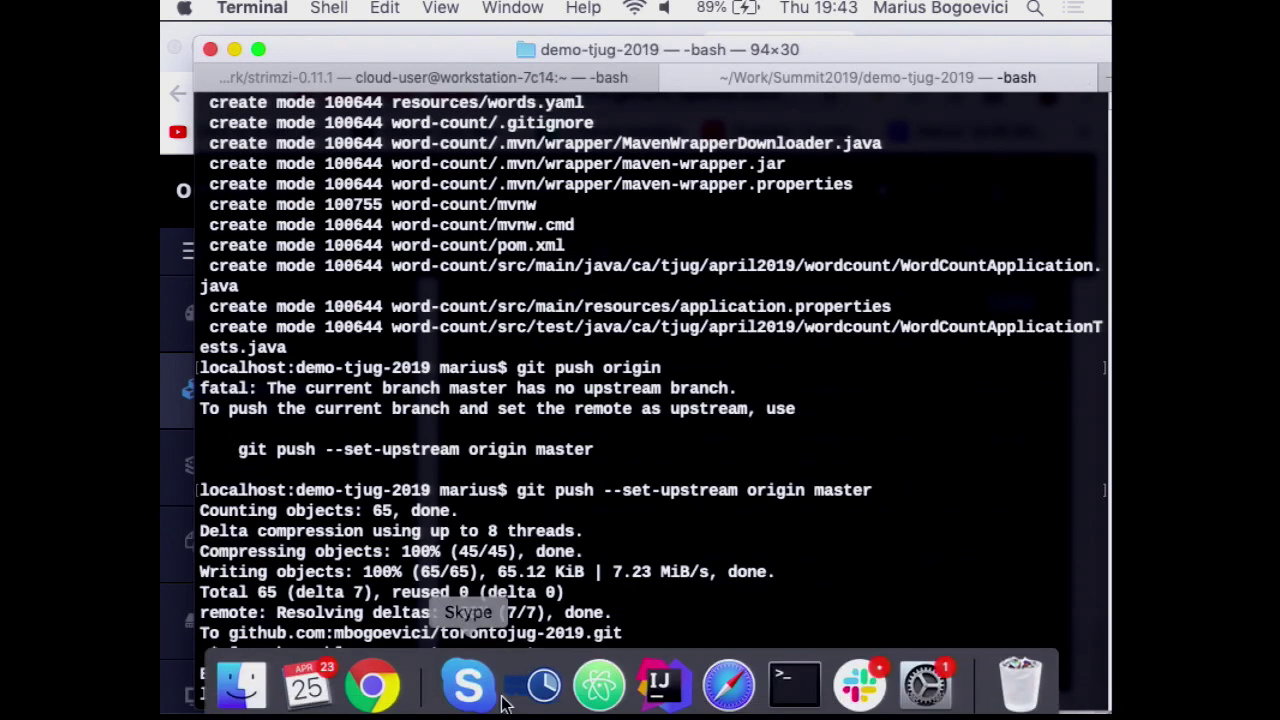
{"action": "left_click", "coordinate": [663, 680]}
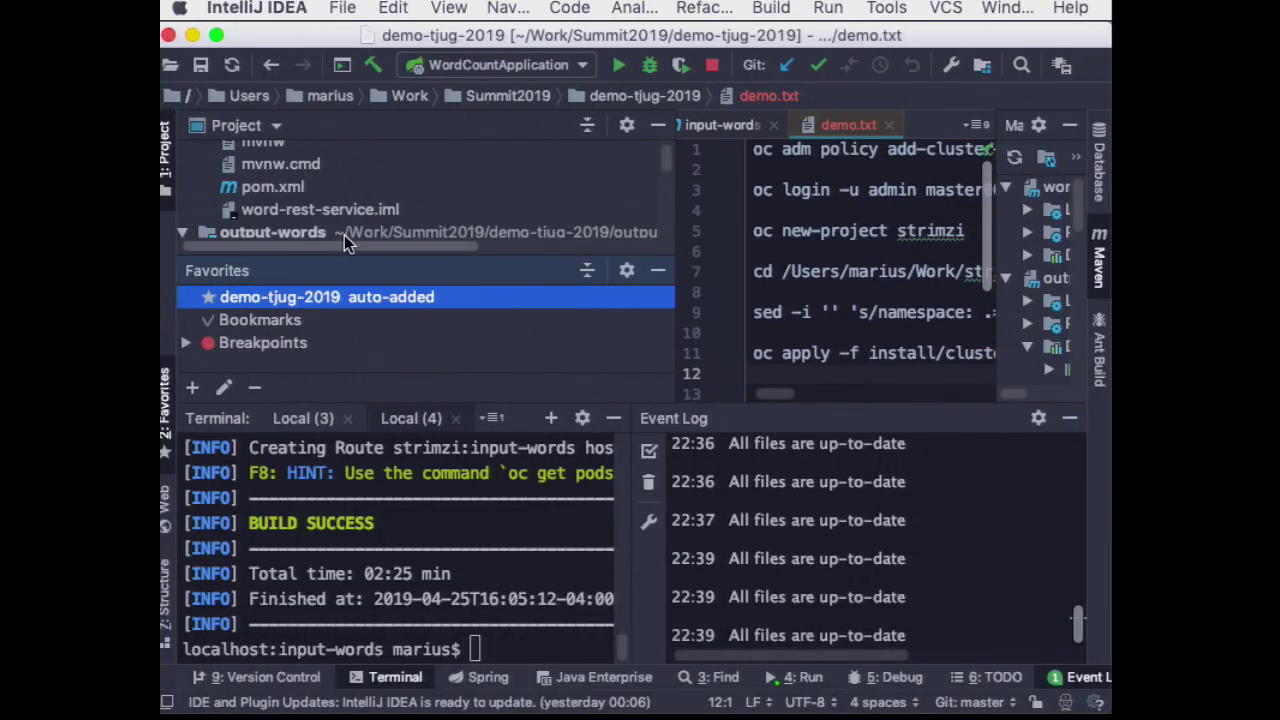
{"action": "left_click_drag", "start_coordinate": [342, 253], "coordinate": [350, 424]}
{"action": "scroll", "coordinate": [367, 218], "scroll_direction": "up", "scroll_amount": 10}
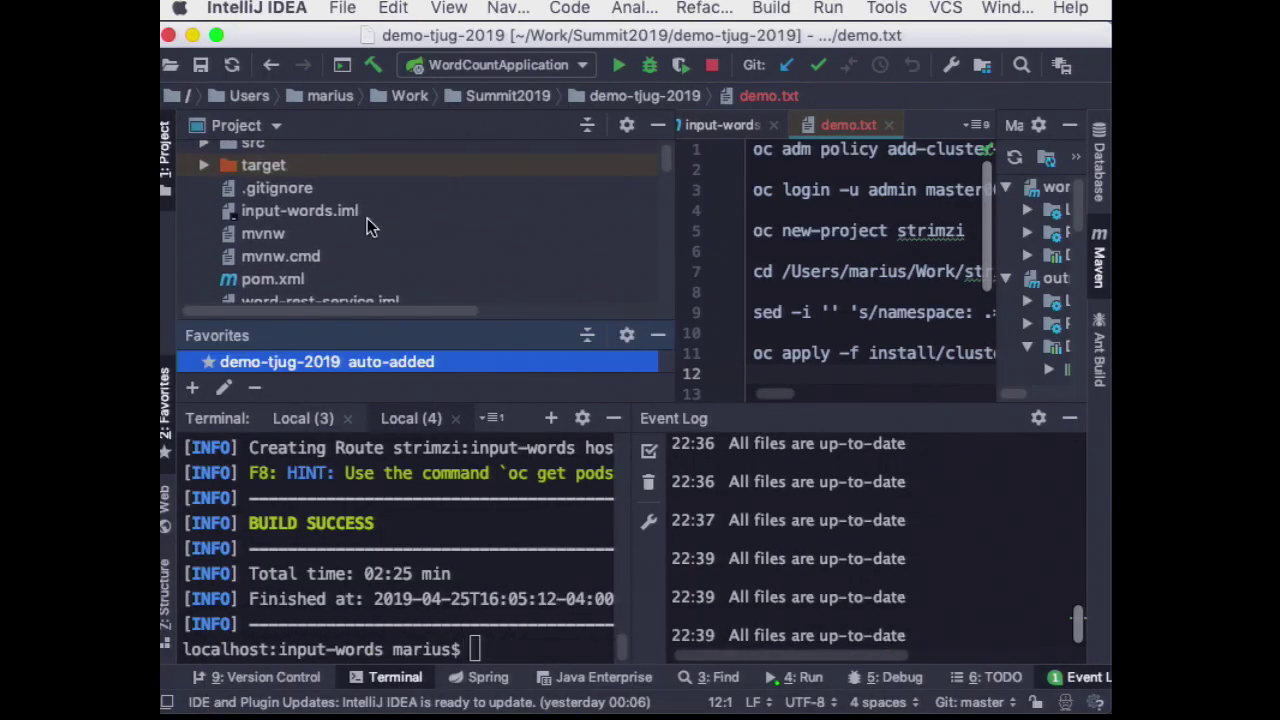
{"action": "scroll", "coordinate": [367, 218], "scroll_direction": "down", "scroll_amount": 10}
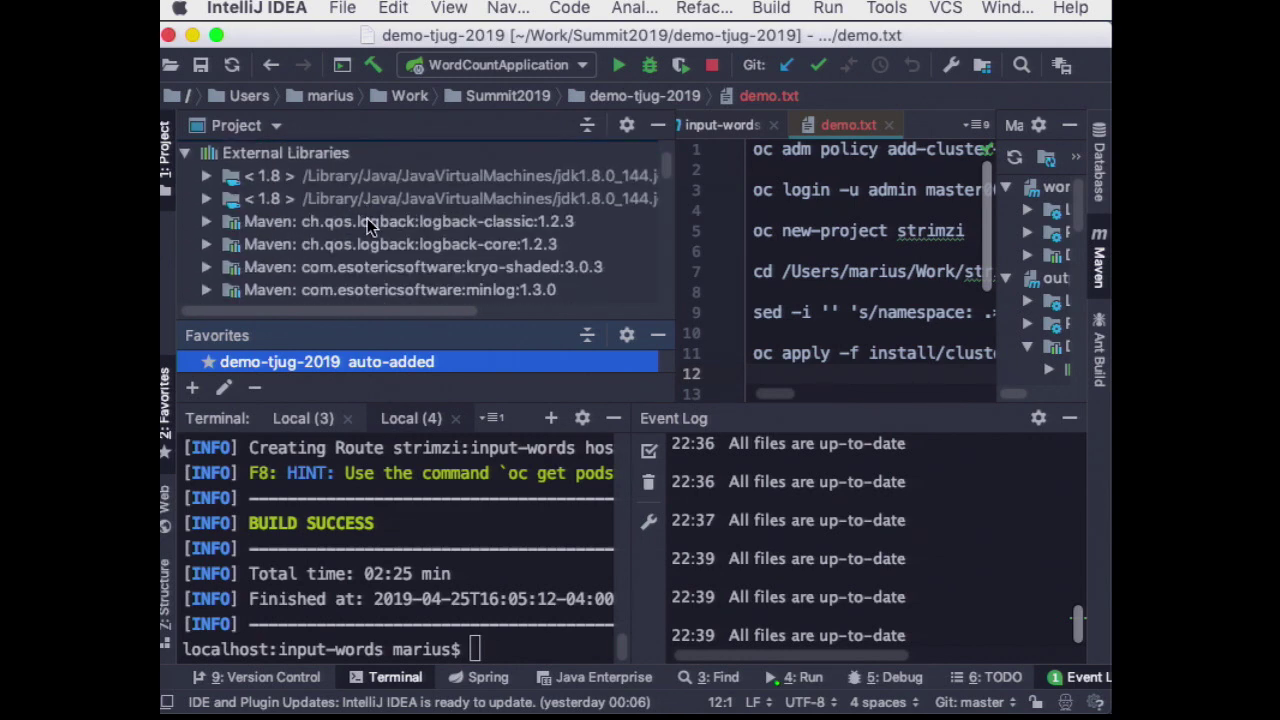
{"action": "scroll", "coordinate": [367, 218], "scroll_direction": "up", "scroll_amount": 12}
{"action": "left_click", "coordinate": [369, 207]}
{"action": "double_click", "coordinate": [369, 207]}
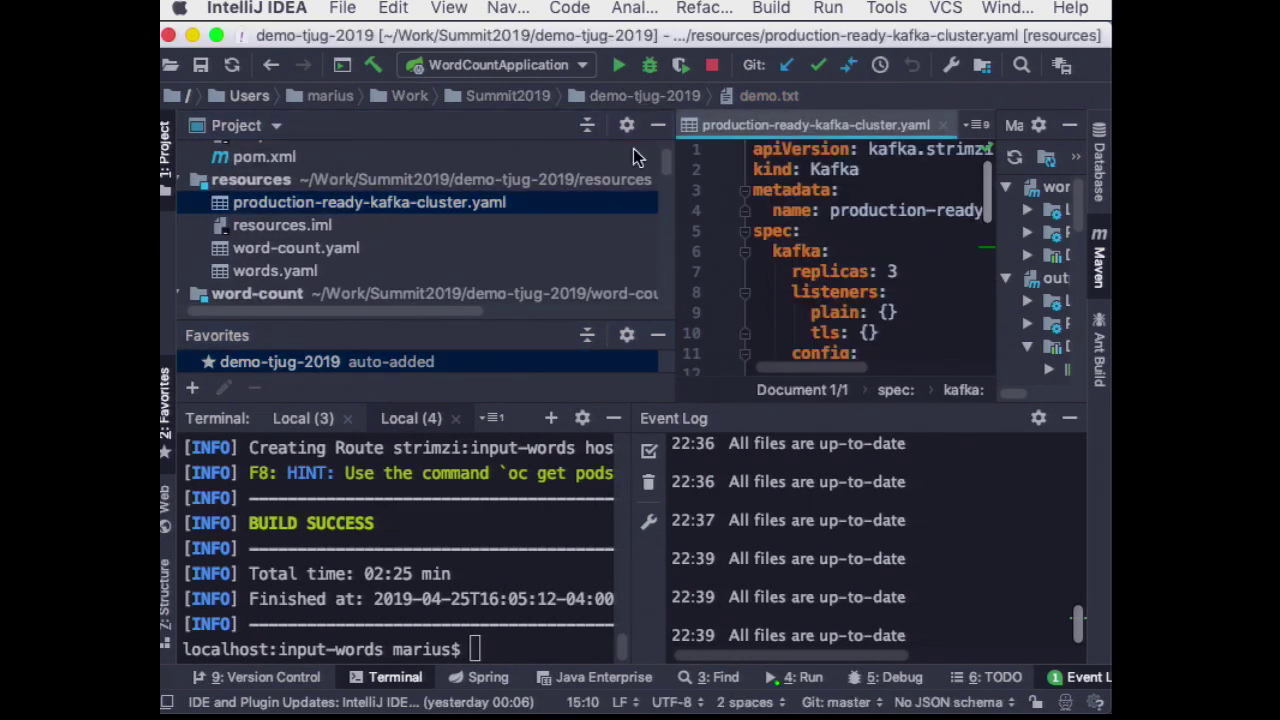
{"action": "key", "text": "super+1"}
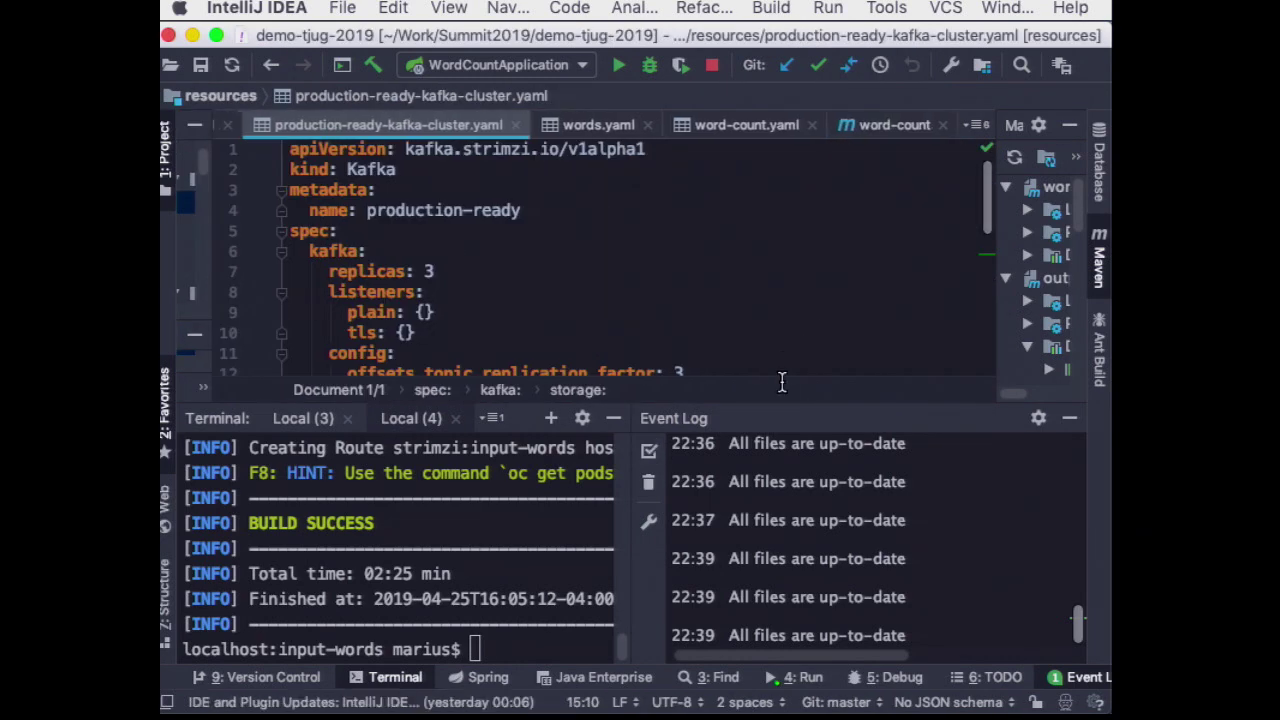
Shrink the lower tool windows to enlarge the editor and review the Kafka cluster definition through its entityOperator section.
{"action": "left_click_drag", "start_coordinate": [775, 402], "coordinate": [793, 652]}
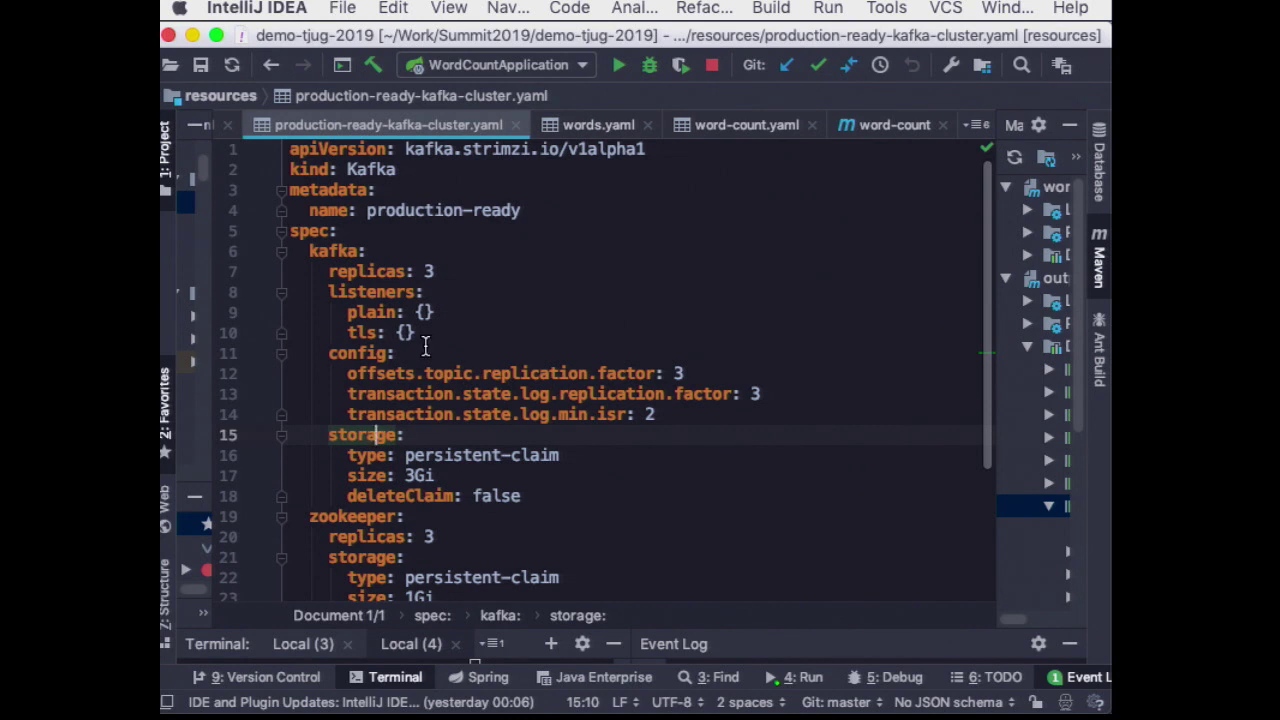
{"action": "scroll", "coordinate": [360, 245], "scroll_direction": "down", "scroll_amount": 1}
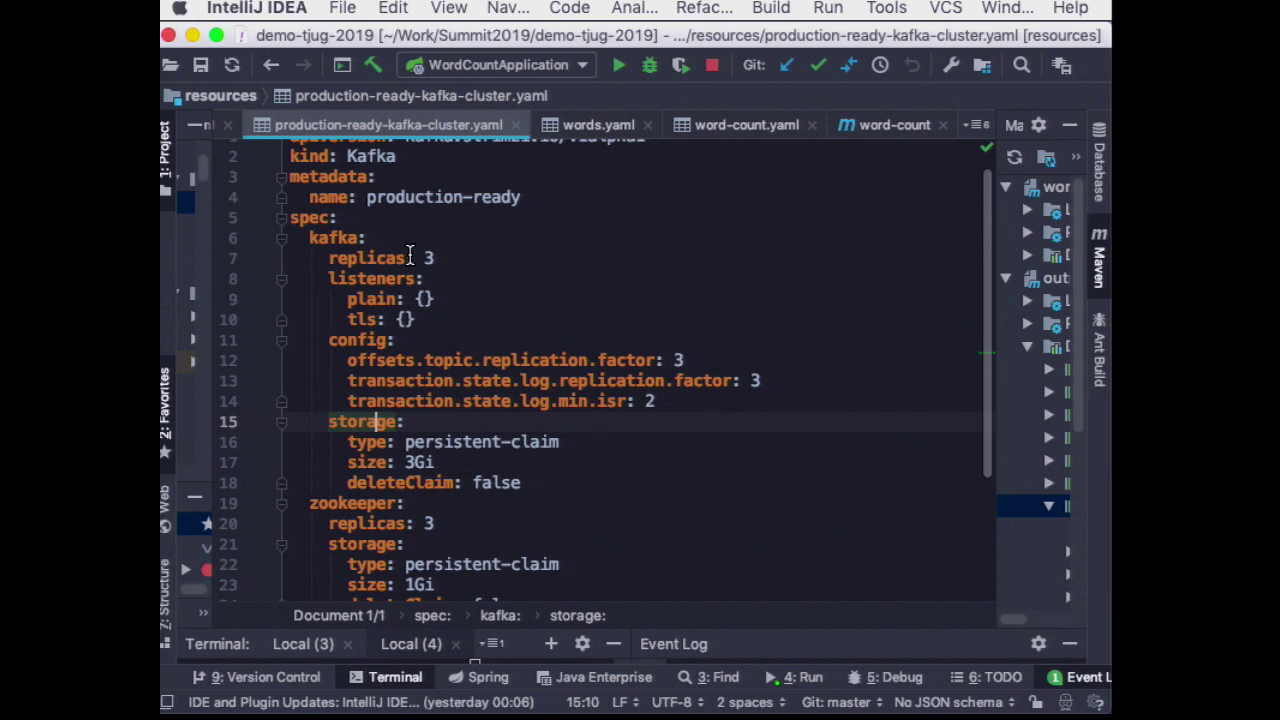
{"action": "scroll", "coordinate": [414, 342], "scroll_direction": "down", "scroll_amount": 4}
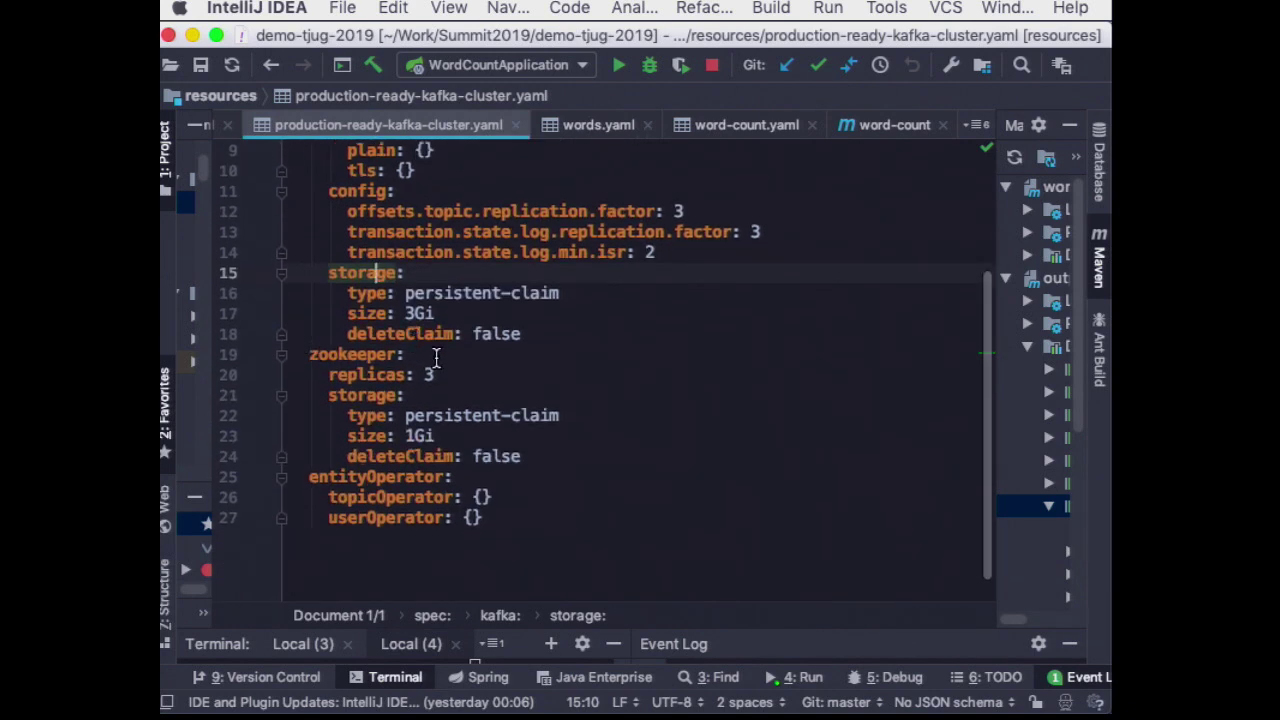
Switch to Terminal and clear the unfinished oc login command from the prompt.
{"action": "mouse_move", "coordinate": [467, 672]}
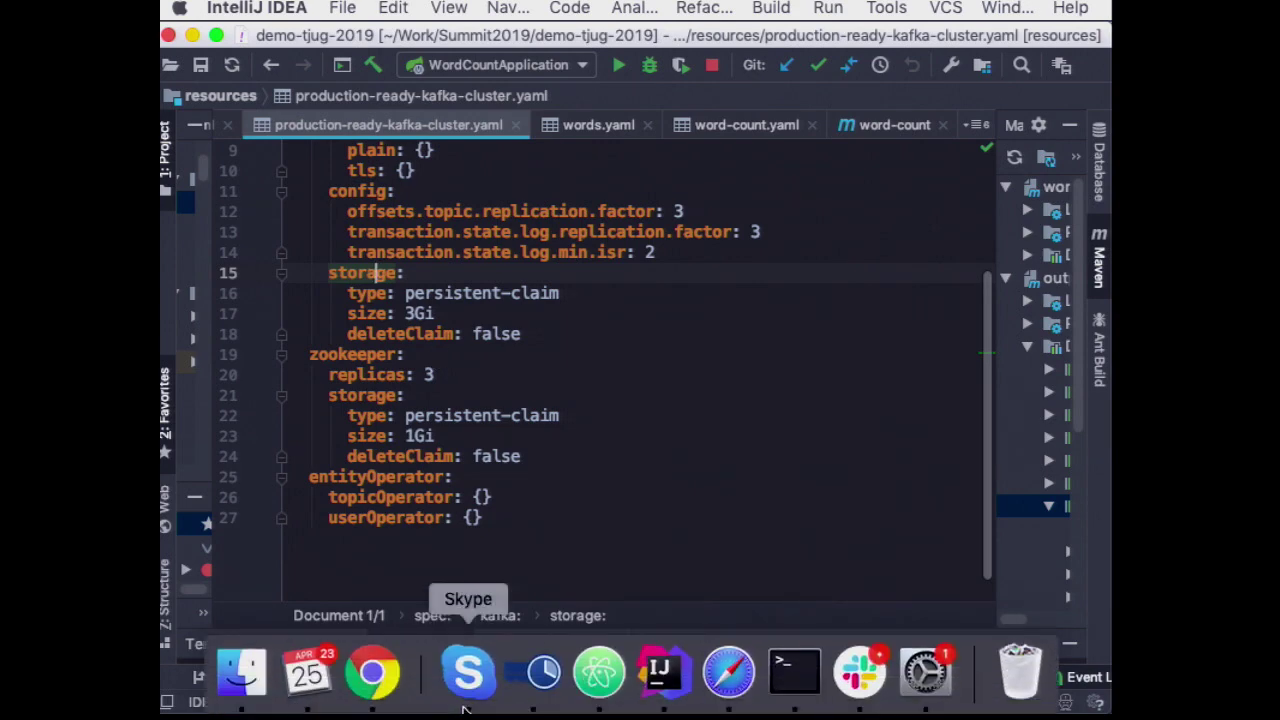
{"action": "left_click", "coordinate": [794, 670]}
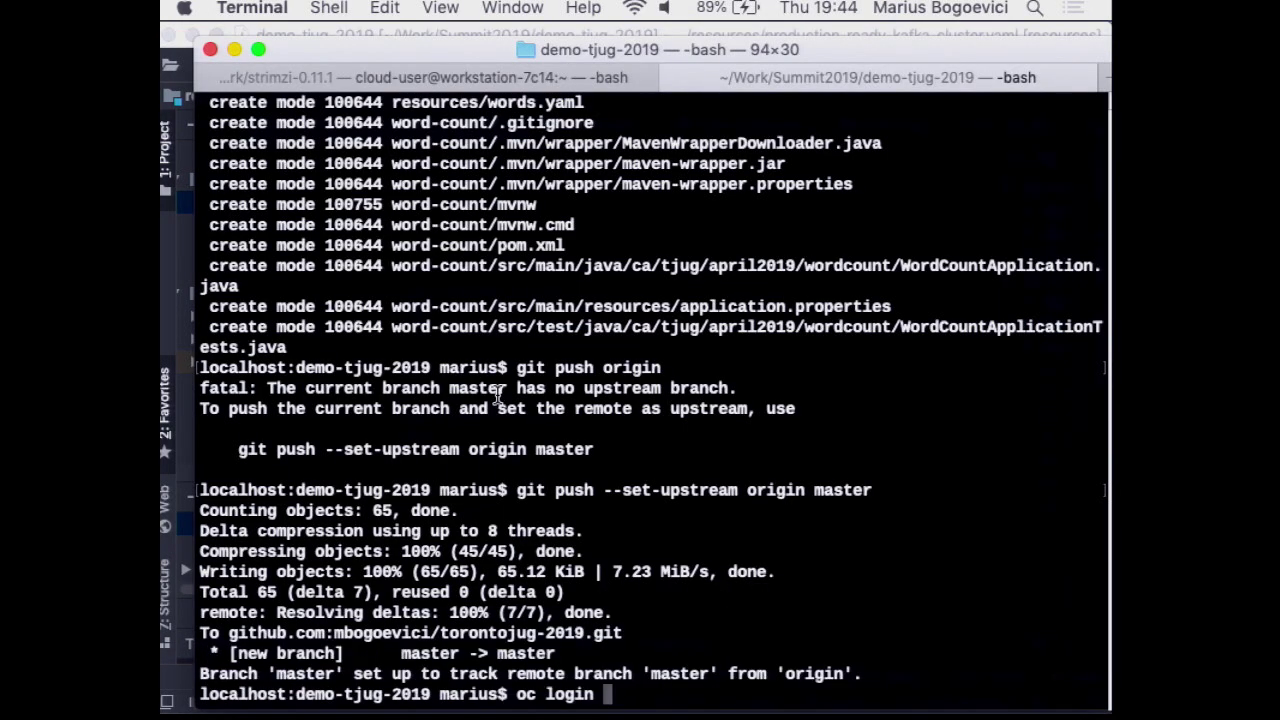
{"action": "key", "text": "Up"}
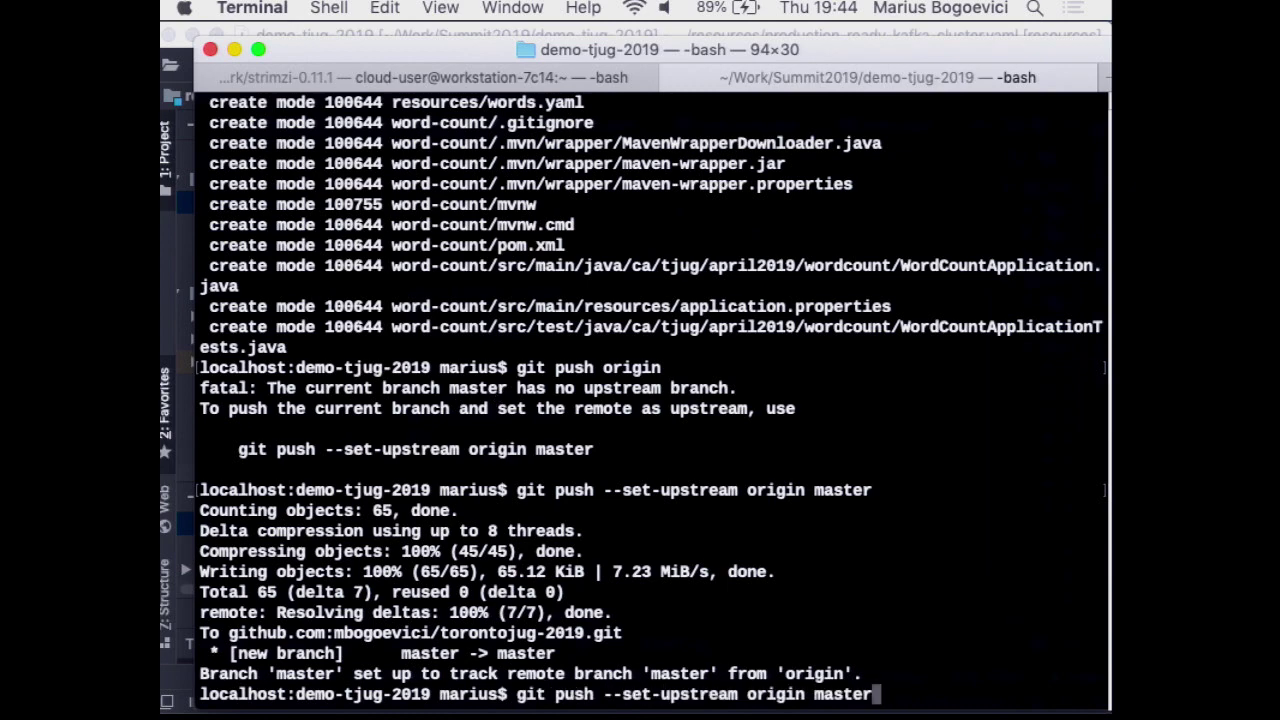
{"action": "key", "text": "Down"}
{"action": "key", "text": "BackSpace"}
{"action": "key", "text": "BackSpace"}
{"action": "key", "text": "BackSpace"}
{"action": "key", "text": "BackSpace"}
{"action": "key", "text": "BackSpace"}
{"action": "key", "text": "BackSpace"}
{"action": "key", "text": "BackSpace"}
{"action": "key", "text": "BackSpace"}
{"action": "key", "text": "BackSpace"}
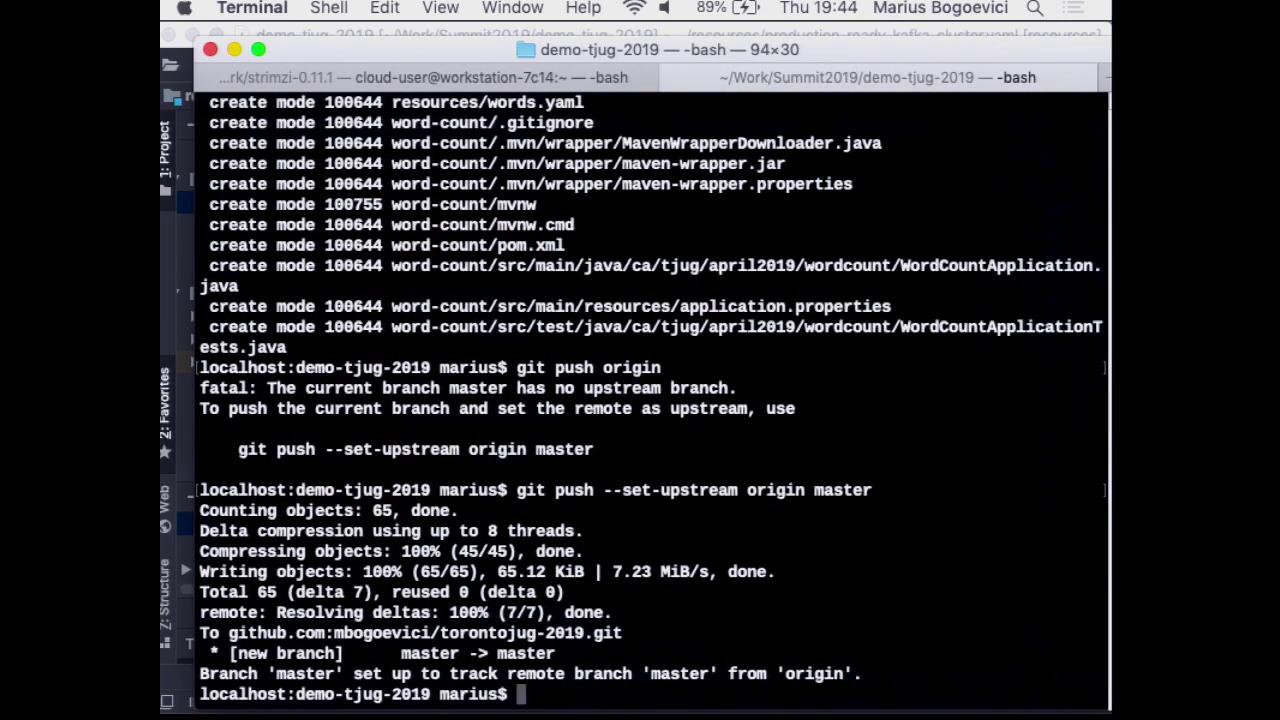
Change the working directory to the resources folder of demo-tjug-2019.
{"action": "type", "text": "vf"}
{"action": "key", "text": "BackSpace"}
{"action": "key", "text": "BackSpace"}
{"action": "type", "text": "cd re"}
{"action": "key", "text": "Tab"}
{"action": "key", "text": "Return"}
{"action": "type", "text": "oc apply"}
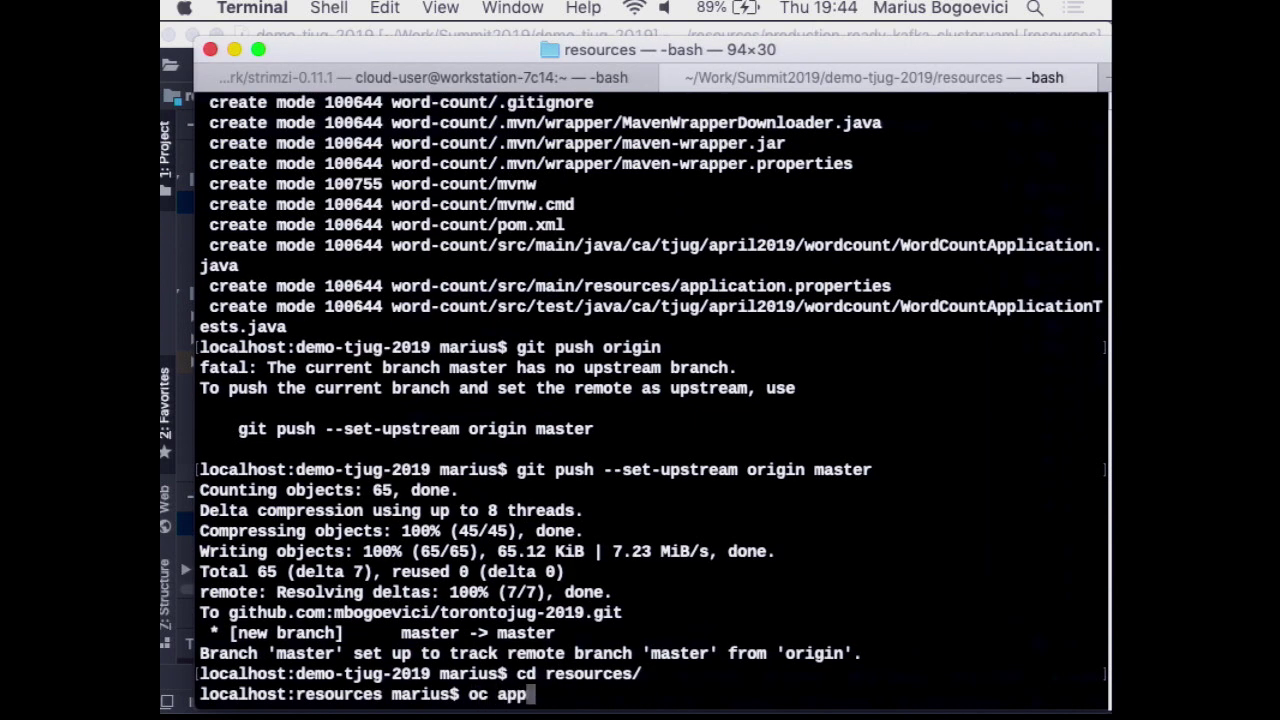
{"action": "key", "text": "BackSpace"}
{"action": "key", "text": "BackSpace"}
{"action": "key", "text": "BackSpace"}
{"action": "key", "text": "BackSpace"}
{"action": "key", "text": "BackSpace"}
{"action": "key", "text": "BackSpace"}
{"action": "key", "text": "BackSpace"}
{"action": "key", "text": "BackSpace"}
{"action": "key", "text": "BackSpace"}
Apply production-ready-kafka-cluster.yaml to the cluster with kubectl apply -f.
{"action": "type", "text": "kubectl apply 0f"}
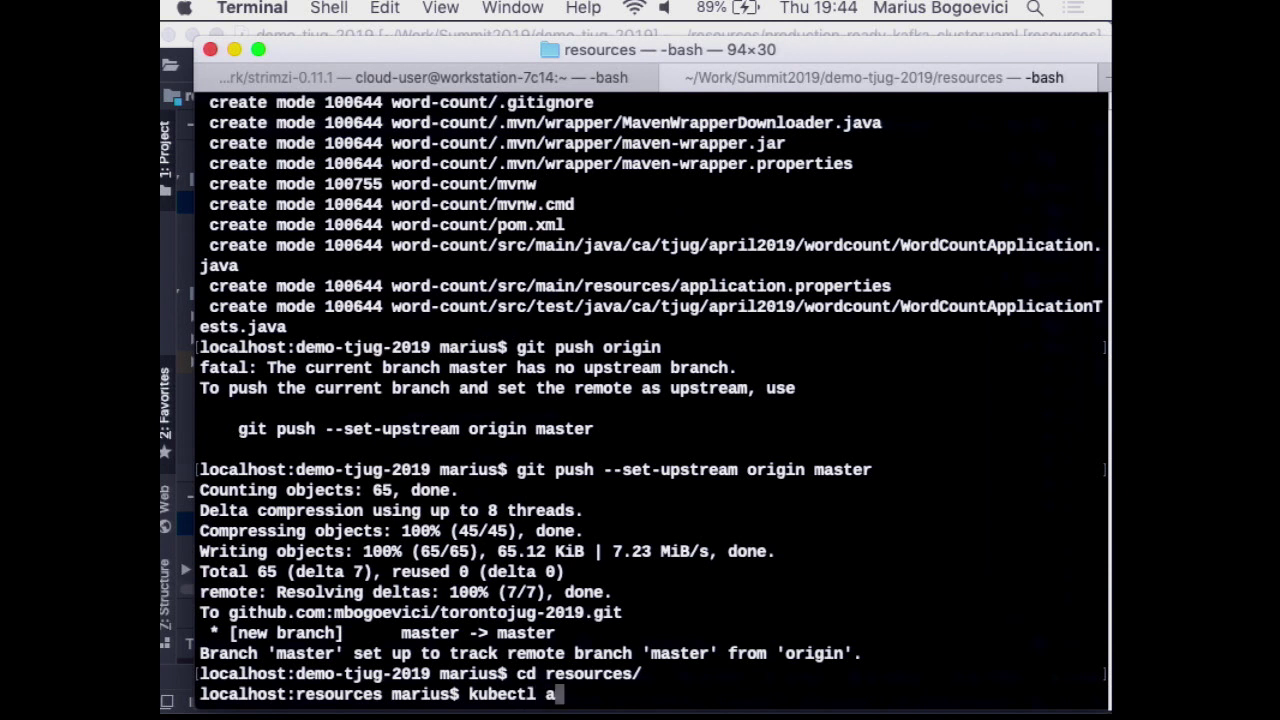
{"action": "key", "text": "BackSpace"}
{"action": "key", "text": "BackSpace"}
{"action": "type", "text": "-f pro"}
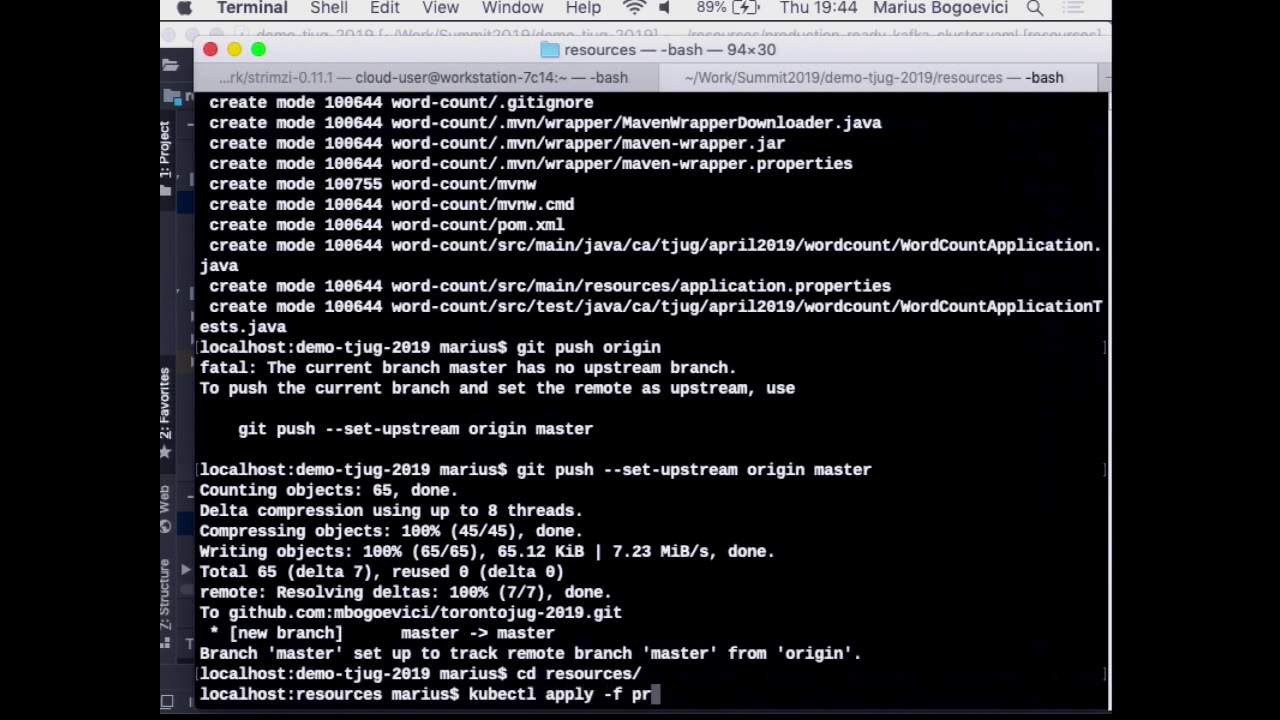
{"action": "key", "text": "Tab"}
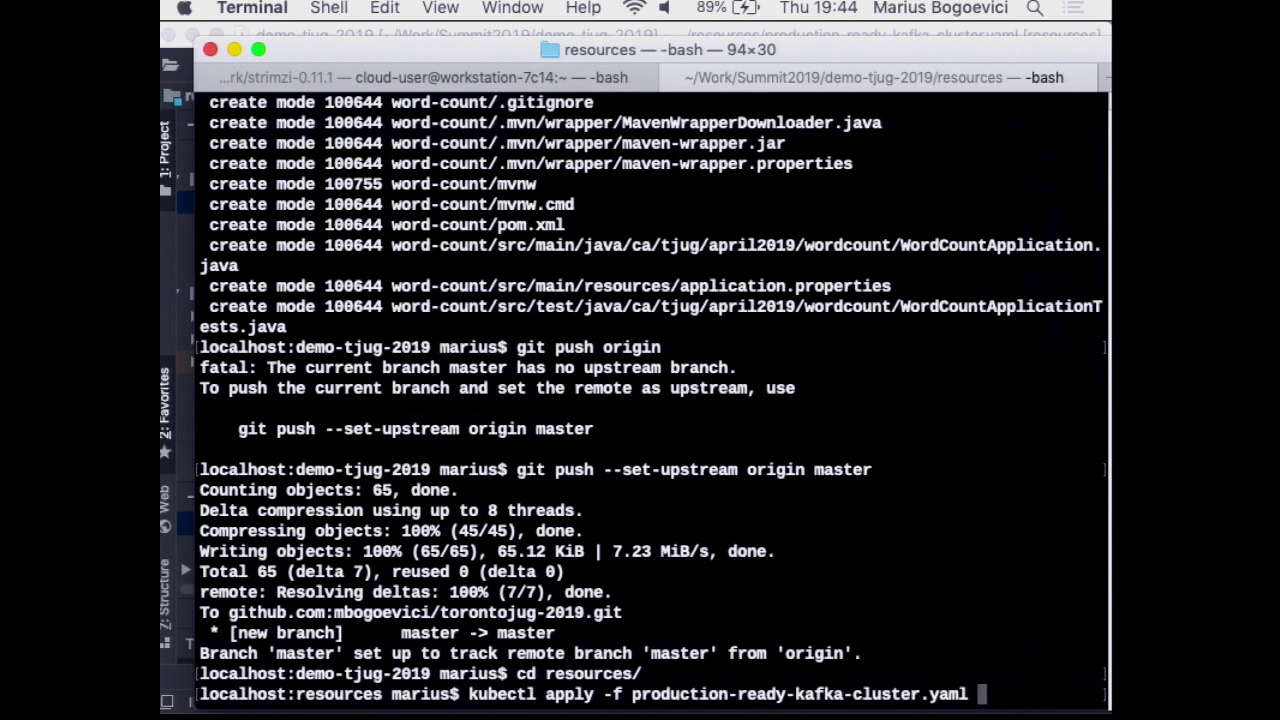
{"action": "key", "text": "Return"}
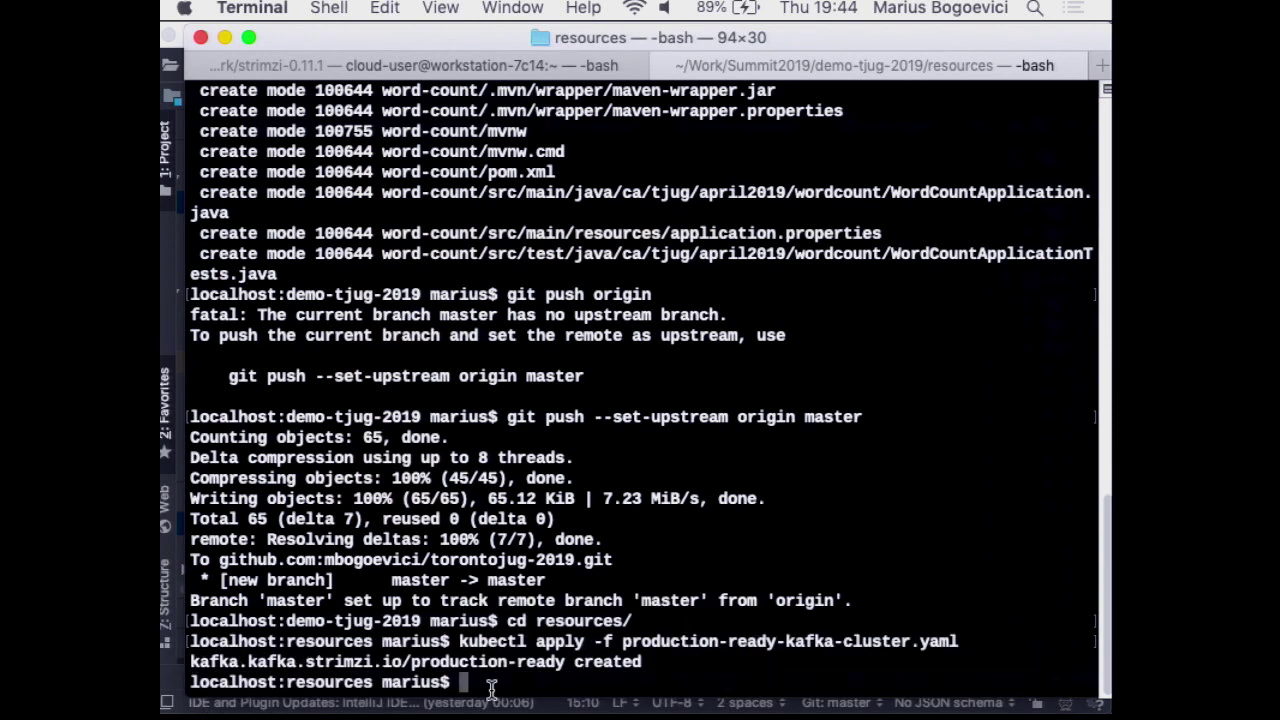
Switch to Chrome and read the newest cluster operator log entries about the production-ready Kafka resource.
{"action": "left_click", "coordinate": [170, 227]}
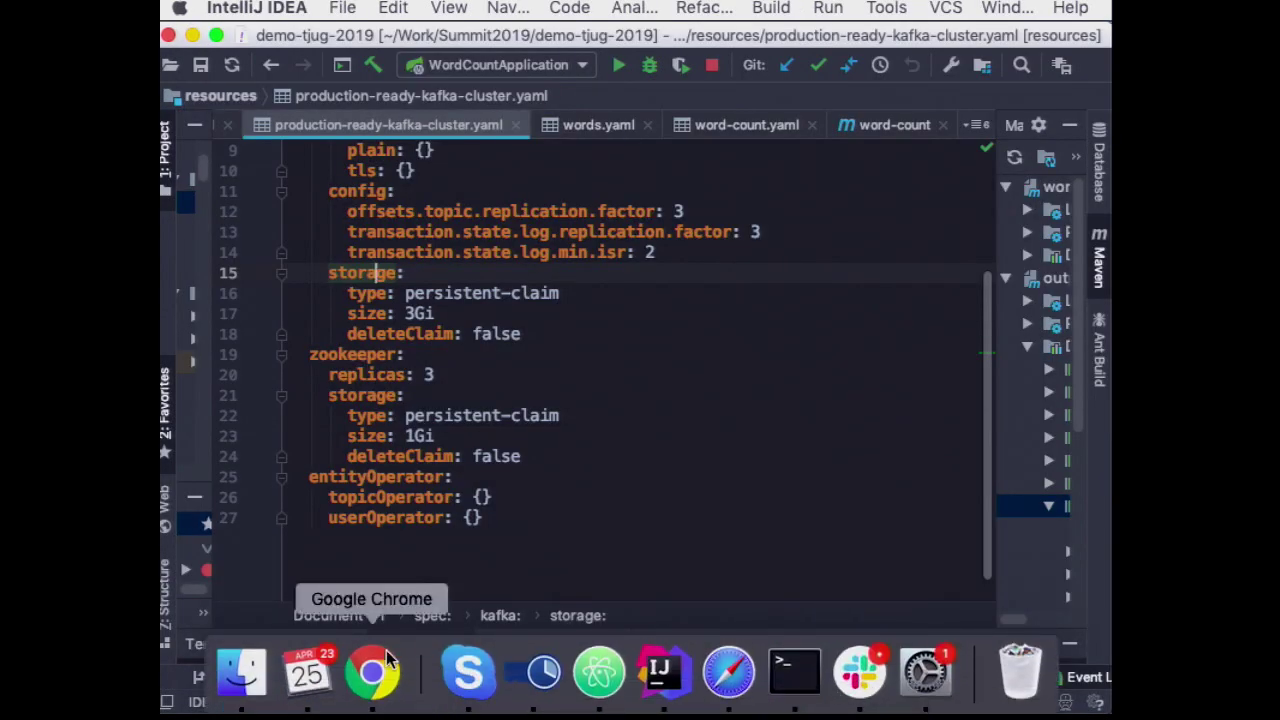
{"action": "left_click", "coordinate": [372, 670]}
{"action": "scroll", "coordinate": [652, 517], "scroll_direction": "down", "scroll_amount": 3}
{"action": "scroll", "coordinate": [655, 510], "scroll_direction": "up", "scroll_amount": 2}
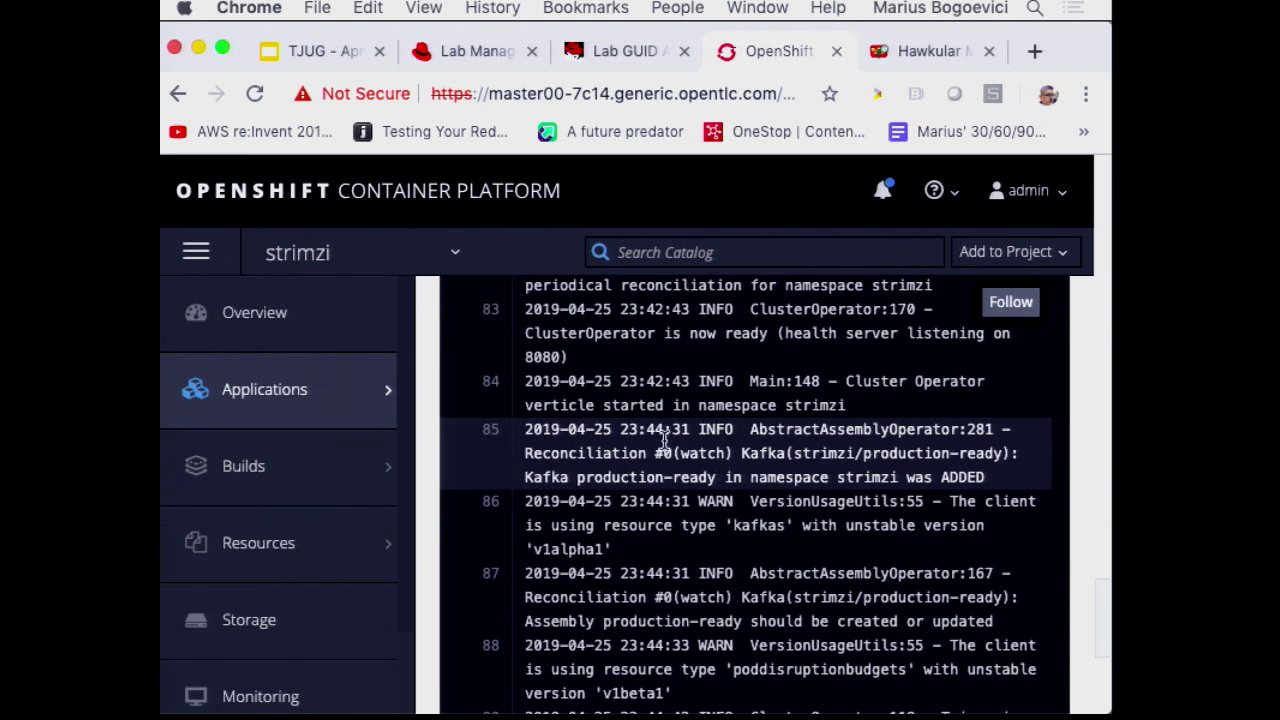
Return to the strimzi project overview and expand the production-ready-zookeeper stateful set to examine its containers, pods and services.
{"action": "left_click", "coordinate": [338, 314]}
{"action": "scroll", "coordinate": [778, 491], "scroll_direction": "down", "scroll_amount": 5}
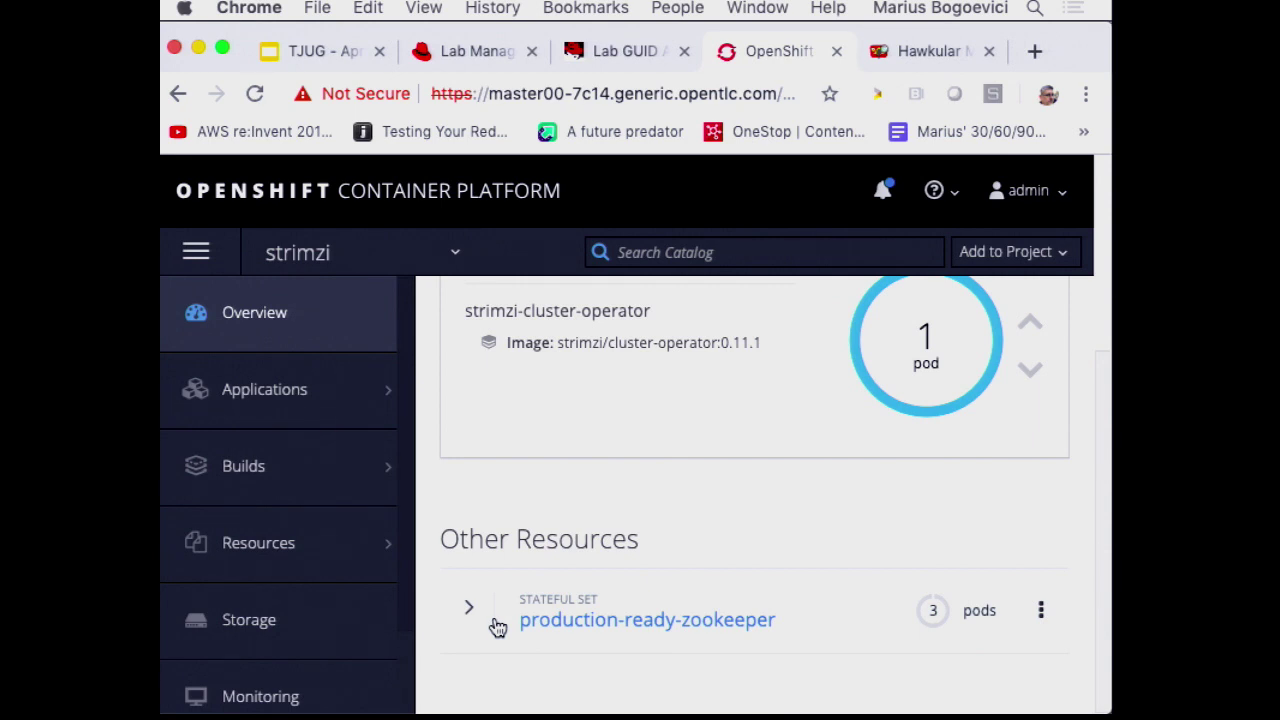
{"action": "left_click", "coordinate": [466, 610]}
{"action": "scroll", "coordinate": [470, 618], "scroll_direction": "down", "scroll_amount": 3}
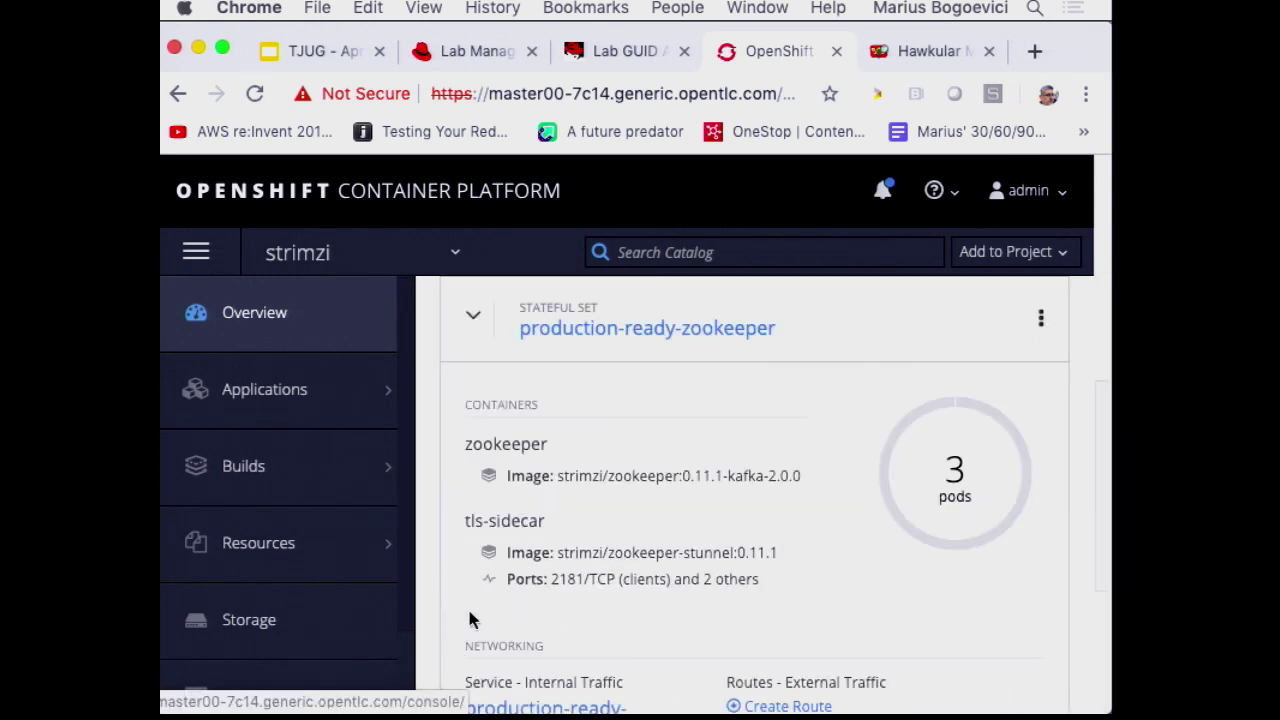
{"action": "scroll", "coordinate": [470, 615], "scroll_direction": "down", "scroll_amount": 1}
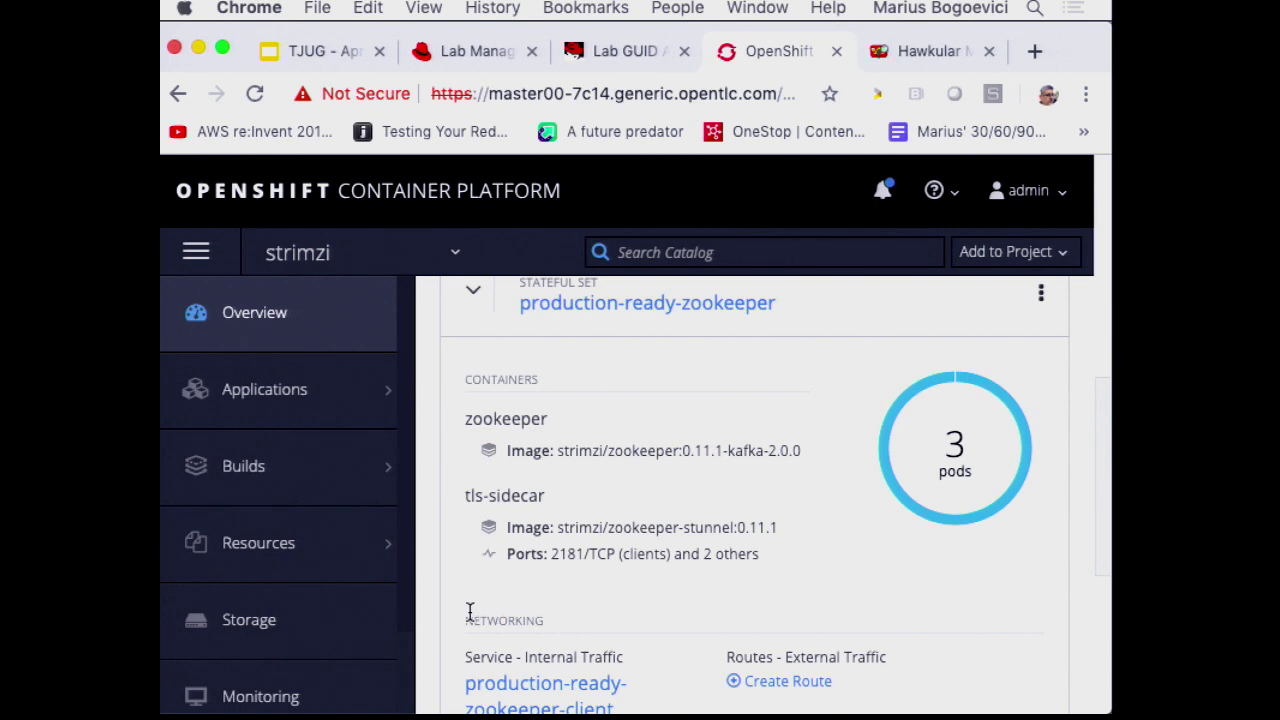
{"action": "scroll", "coordinate": [469, 612], "scroll_direction": "down", "scroll_amount": 4}
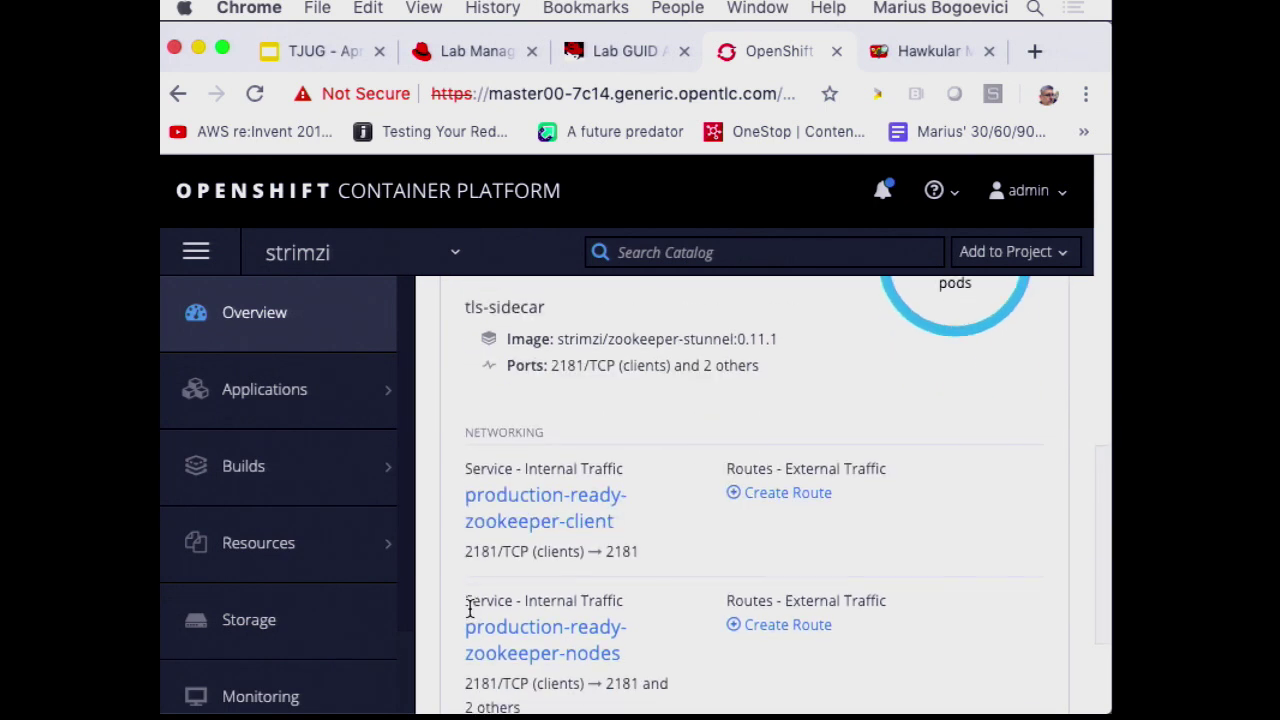
{"action": "scroll", "coordinate": [603, 404], "scroll_direction": "up", "scroll_amount": 3}
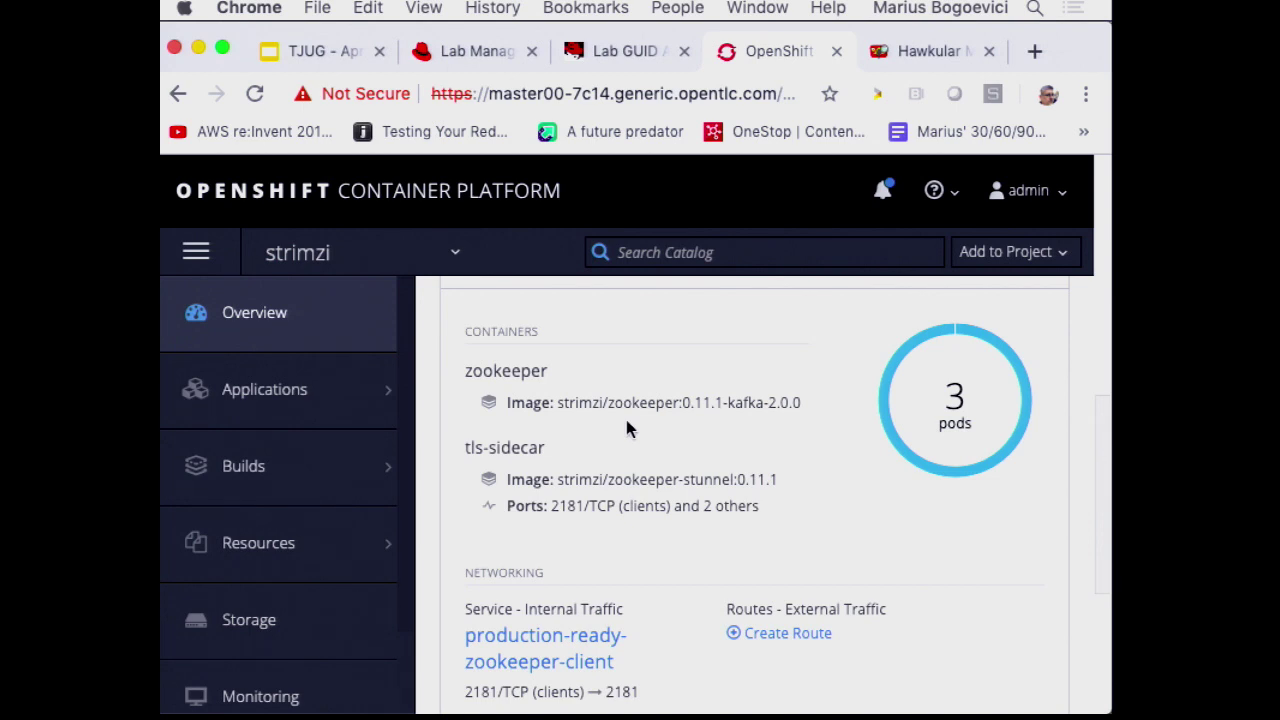
Collapse the production-ready-zookeeper details and check the pod status of the ZooKeeper and Kafka stateful sets.
{"action": "scroll", "coordinate": [627, 428], "scroll_direction": "down", "scroll_amount": 5}
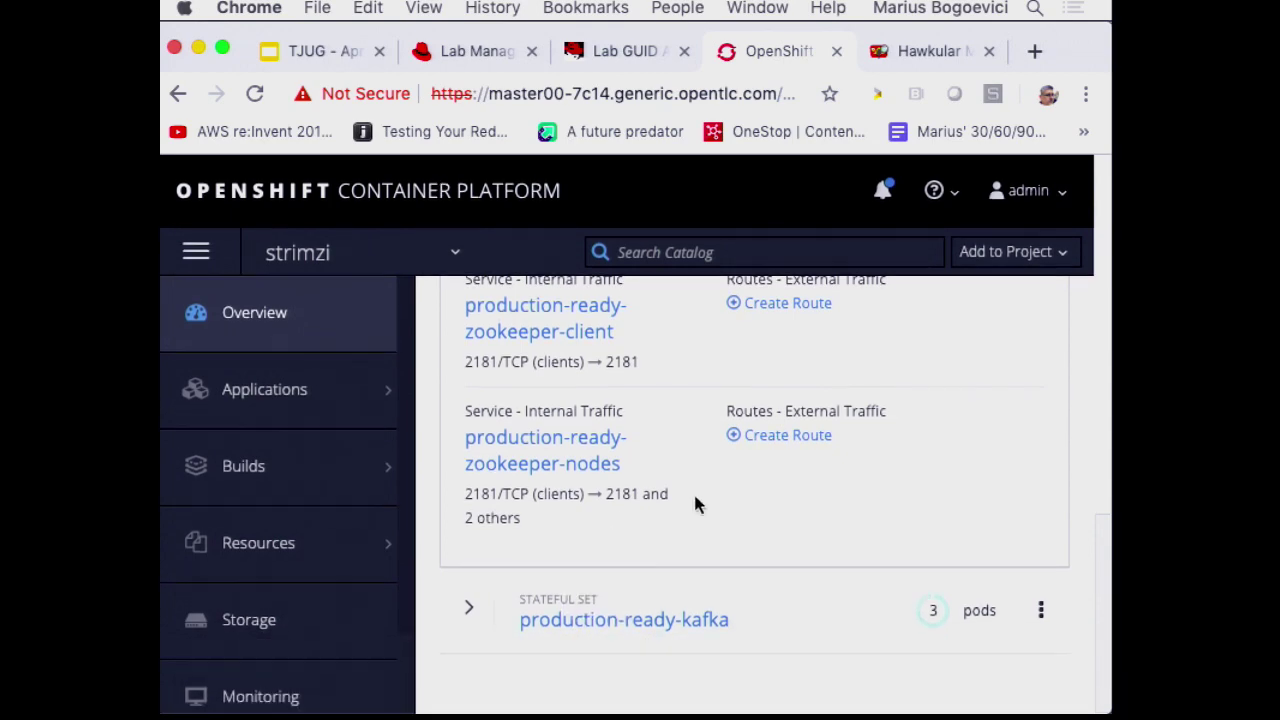
{"action": "scroll", "coordinate": [693, 491], "scroll_direction": "up", "scroll_amount": 5}
{"action": "scroll", "coordinate": [697, 505], "scroll_direction": "up", "scroll_amount": 1}
{"action": "left_click", "coordinate": [474, 340]}
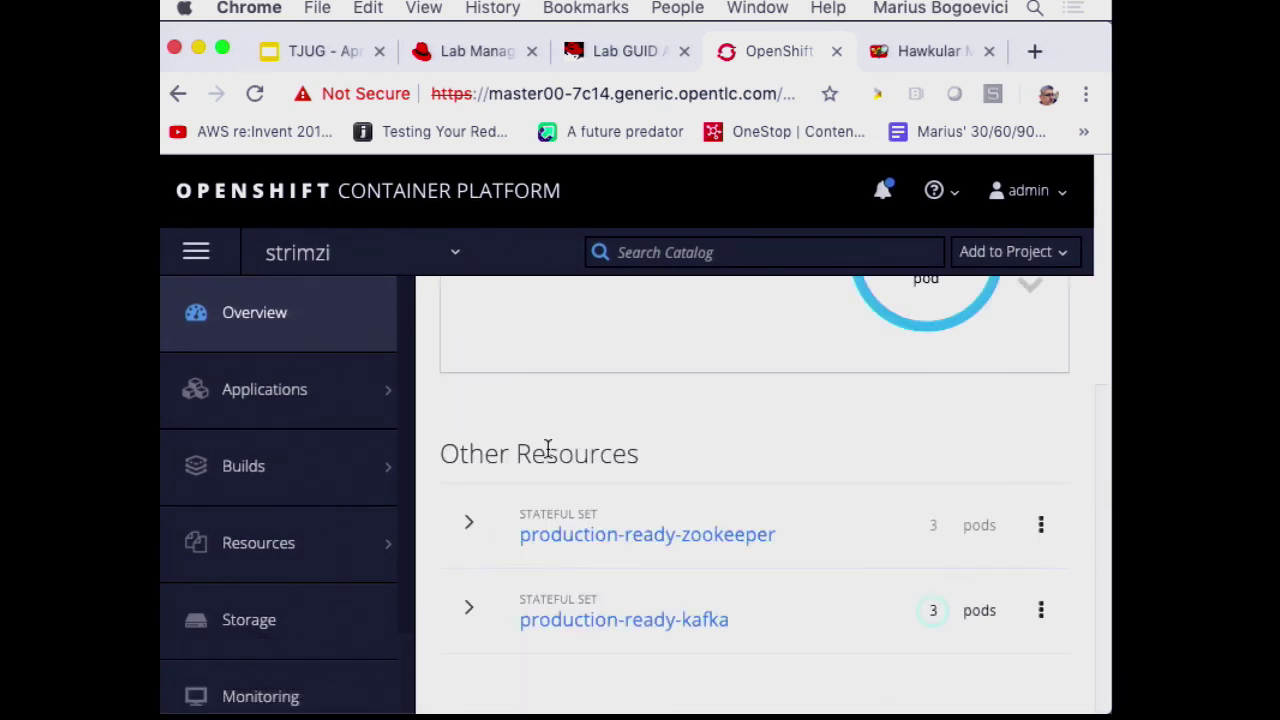
{"action": "scroll", "coordinate": [549, 451], "scroll_direction": "up", "scroll_amount": 3}
{"action": "scroll", "coordinate": [549, 451], "scroll_direction": "down", "scroll_amount": 3}
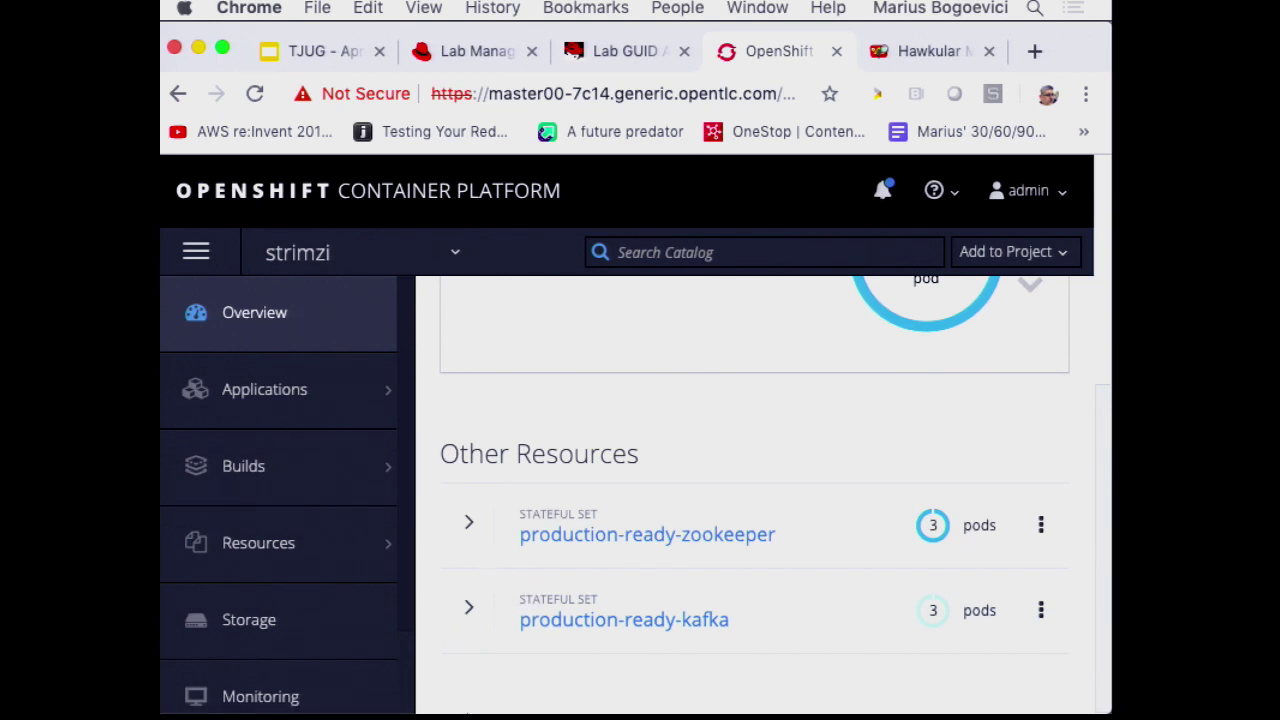
Switch to Terminal and list the Kafka resources with kubectl get kafka.
{"action": "mouse_move", "coordinate": [660, 705]}
{"action": "mouse_move", "coordinate": [600, 705]}
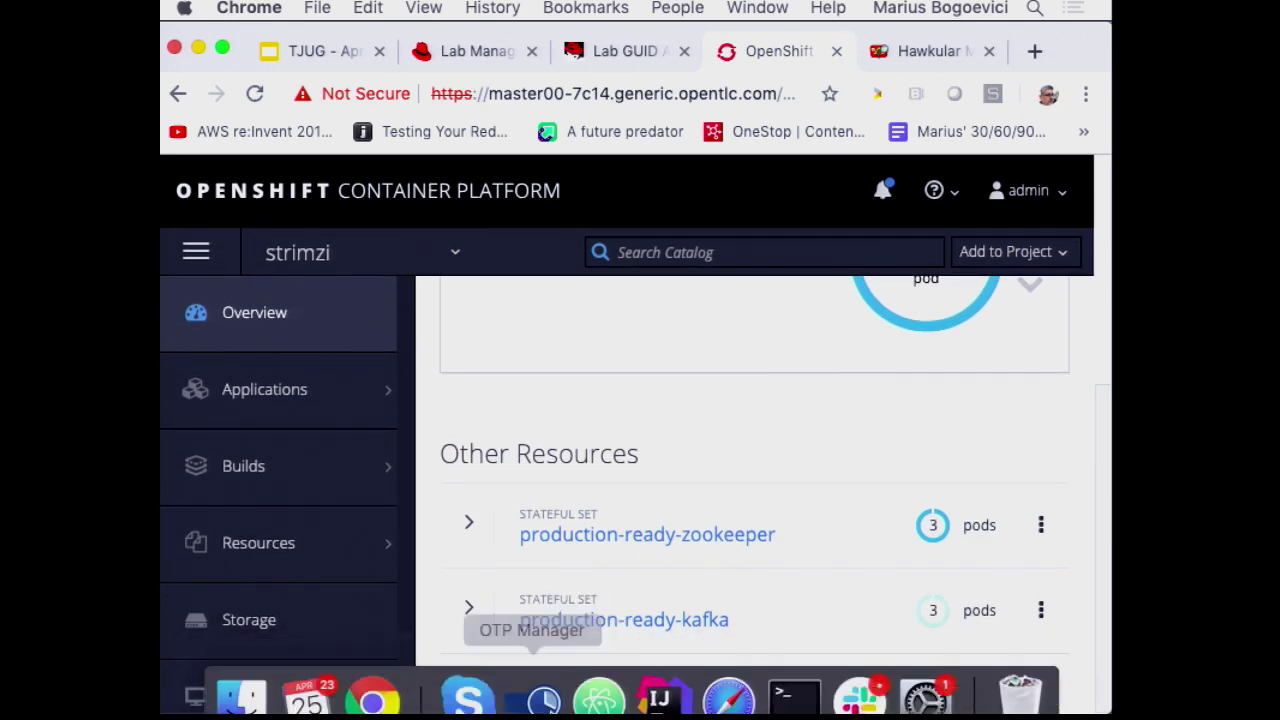
{"action": "left_click", "coordinate": [795, 697]}
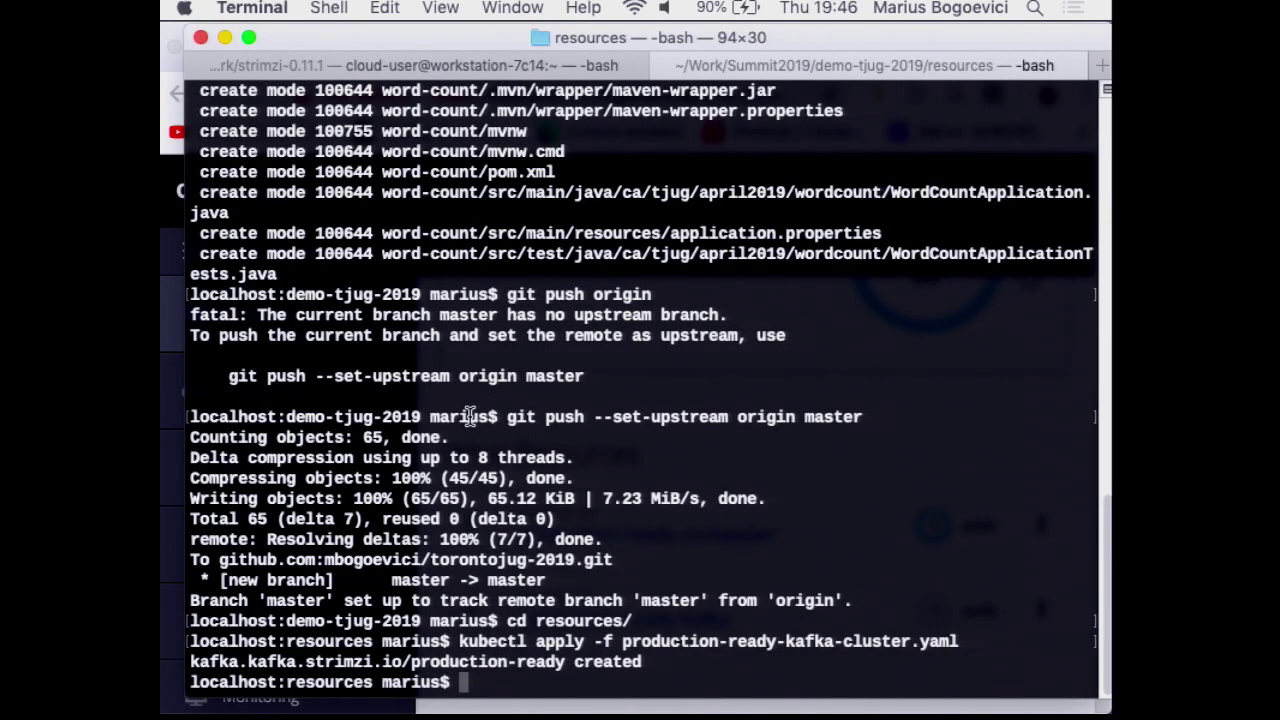
{"action": "type", "text": "oc"}
{"action": "key", "text": "BackSpace"}
{"action": "key", "text": "BackSpace"}
{"action": "key", "text": "BackSpace"}
{"action": "type", "text": "kubeclt"}
{"action": "key", "text": "BackSpace"}
{"action": "key", "text": "BackSpace"}
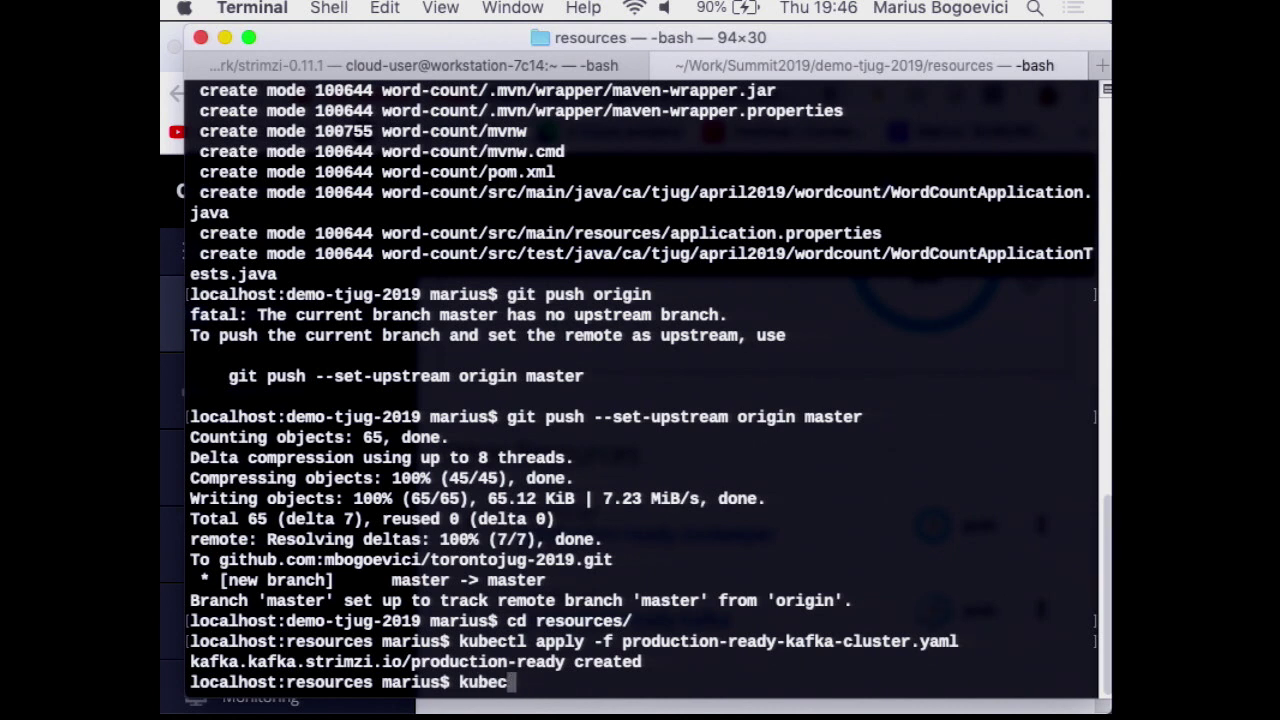
{"action": "type", "text": "tl get kafka"}
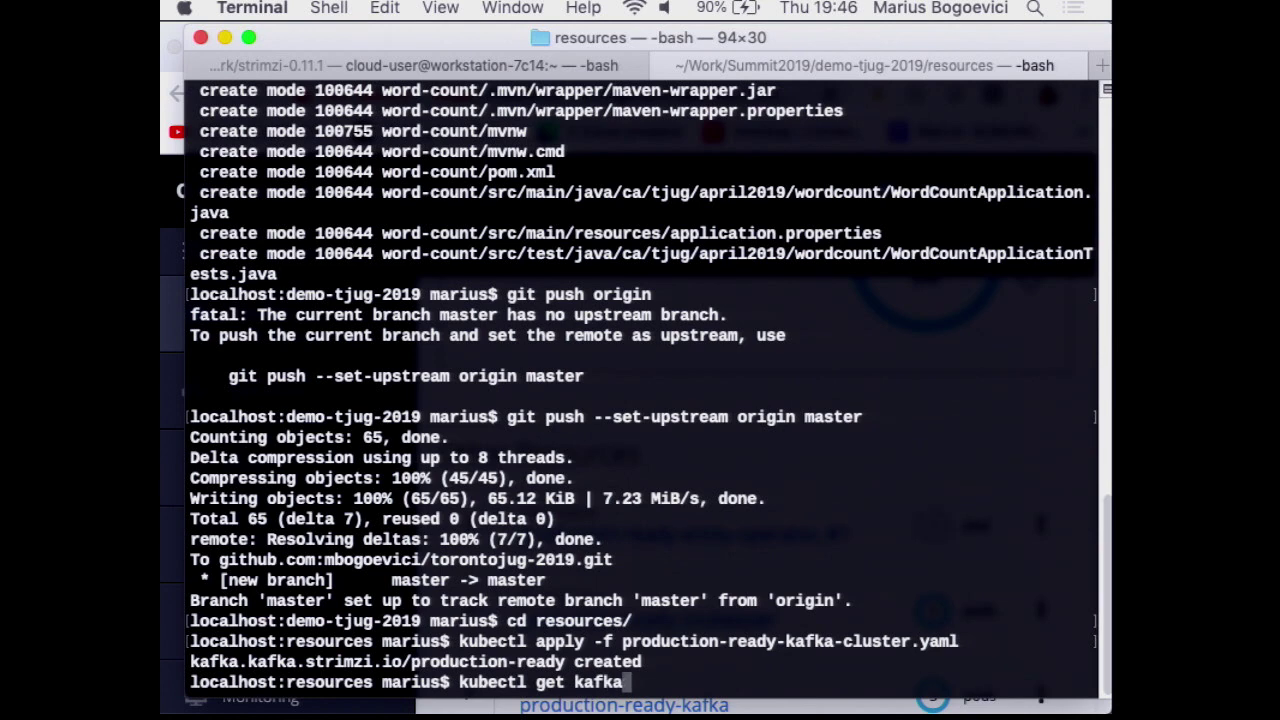
{"action": "key", "text": "Return"}
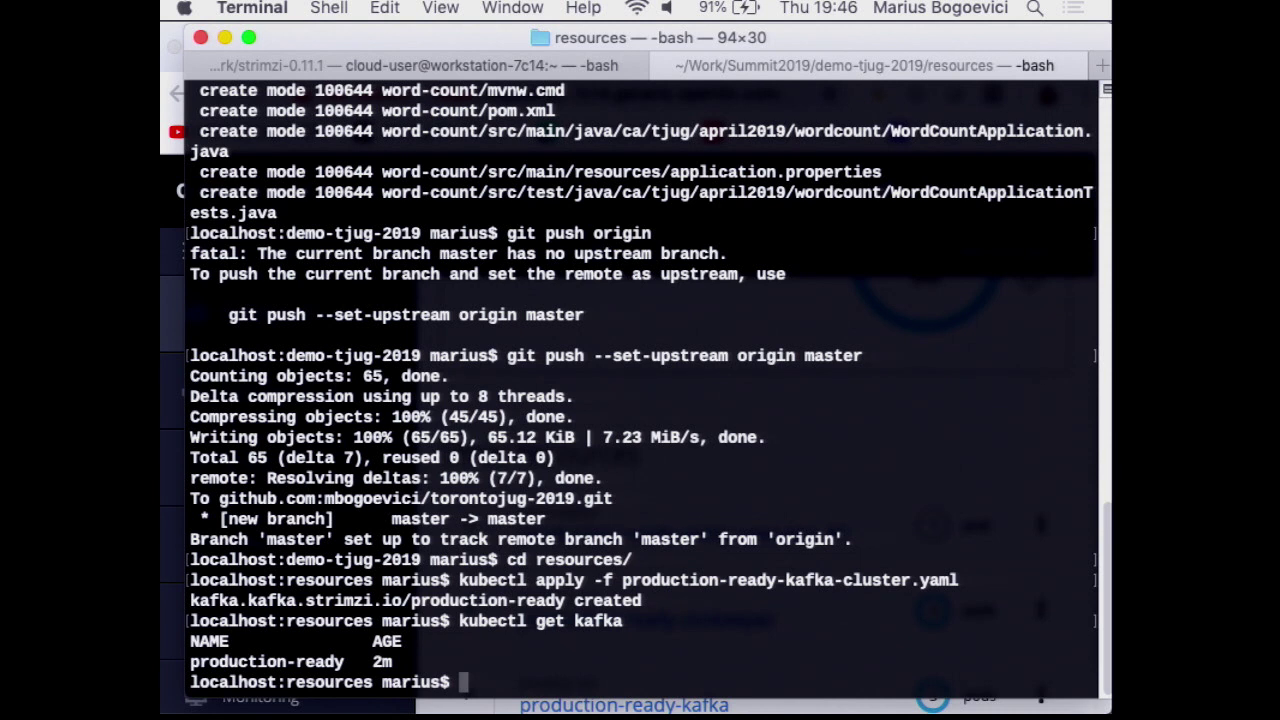
{"action": "key", "text": "Up"}
{"action": "key", "text": "BackSpace"}
{"action": "key", "text": "BackSpace"}
{"action": "key", "text": "BackSpace"}
{"action": "key", "text": "BackSpace"}
{"action": "key", "text": "BackSpace"}
{"action": "type", "text": "pf"}
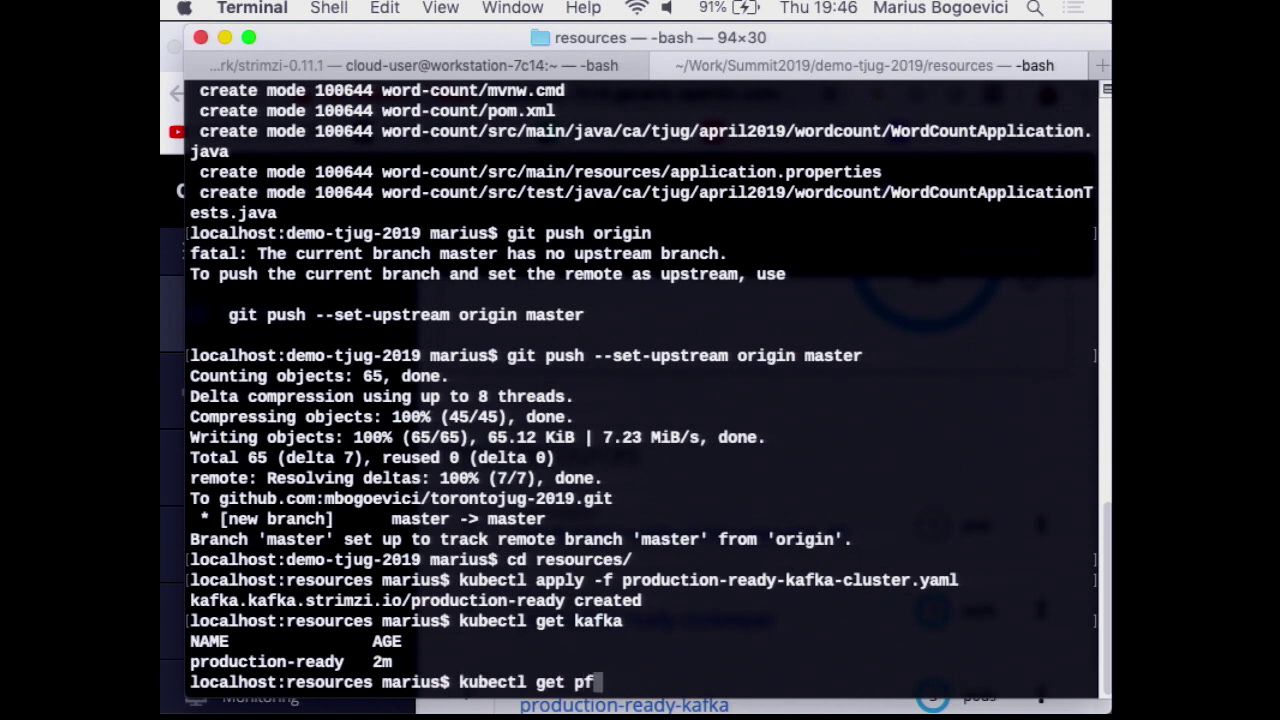
{"action": "key", "text": "BackSpace"}
{"action": "type", "text": "ods"}
{"action": "key", "text": "BackSpace"}
{"action": "key", "text": "BackSpace"}
{"action": "key", "text": "BackSpace"}
{"action": "key", "text": "BackSpace"}
{"action": "key", "text": "BackSpace"}
{"action": "key", "text": "BackSpace"}
{"action": "key", "text": "BackSpace"}
{"action": "key", "text": "BackSpace"}
{"action": "key", "text": "BackSpace"}
{"action": "key", "text": "BackSpace"}
{"action": "key", "text": "BackSpace"}
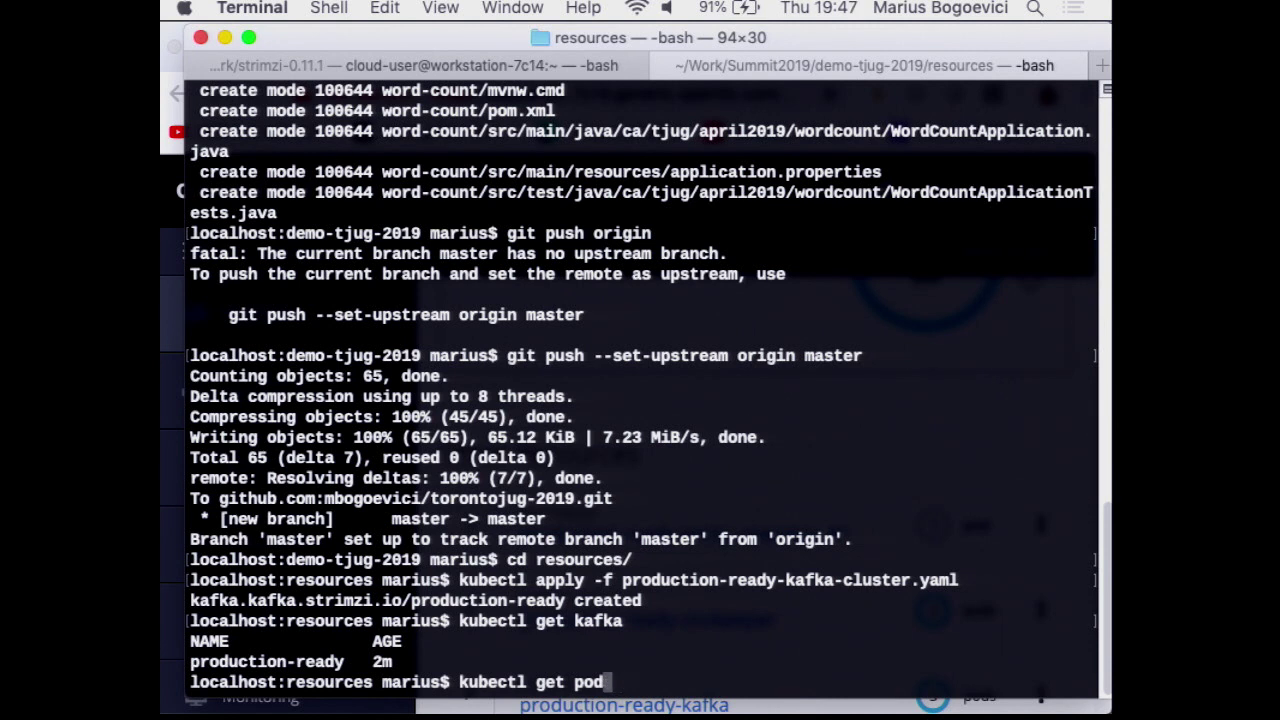
{"action": "type", "text": "tl"}
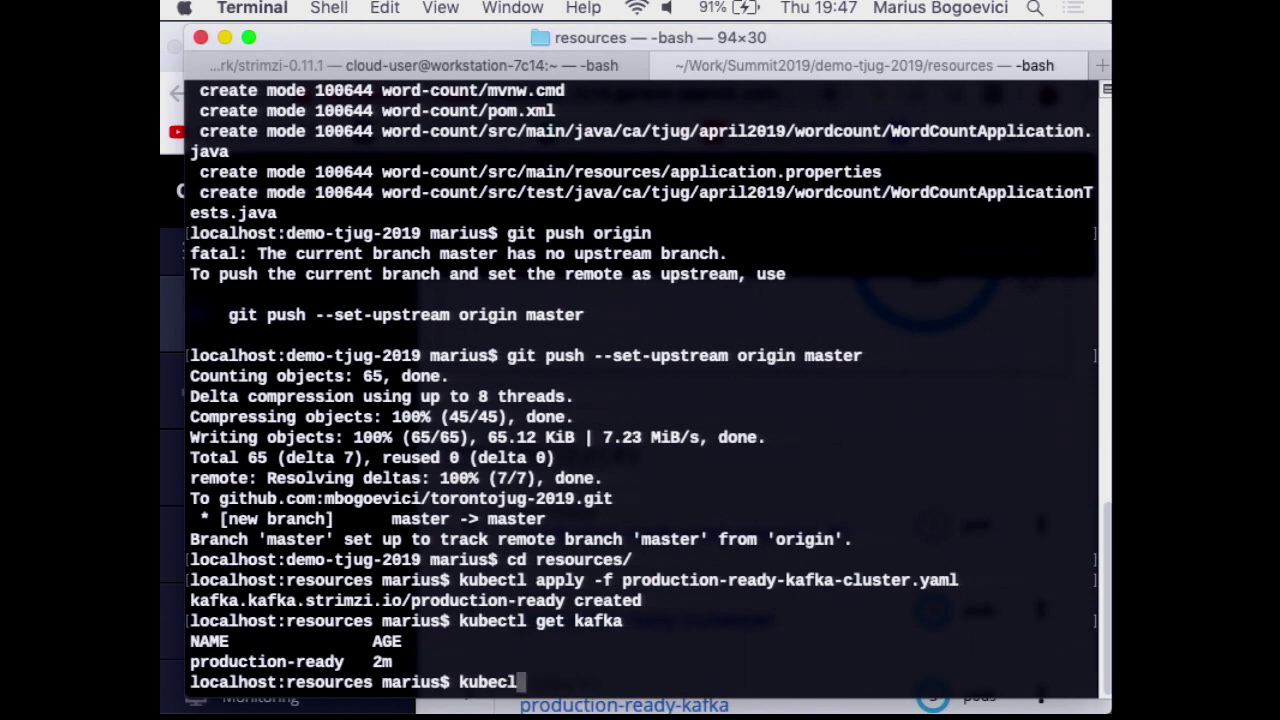
{"action": "key", "text": "BackSpace"}
{"action": "key", "text": "BackSpace"}
{"action": "key", "text": "BackSpace"}
{"action": "key", "text": "BackSpace"}
{"action": "key", "text": "BackSpace"}
{"action": "key", "text": "BackSpace"}
{"action": "key", "text": "BackSpace"}
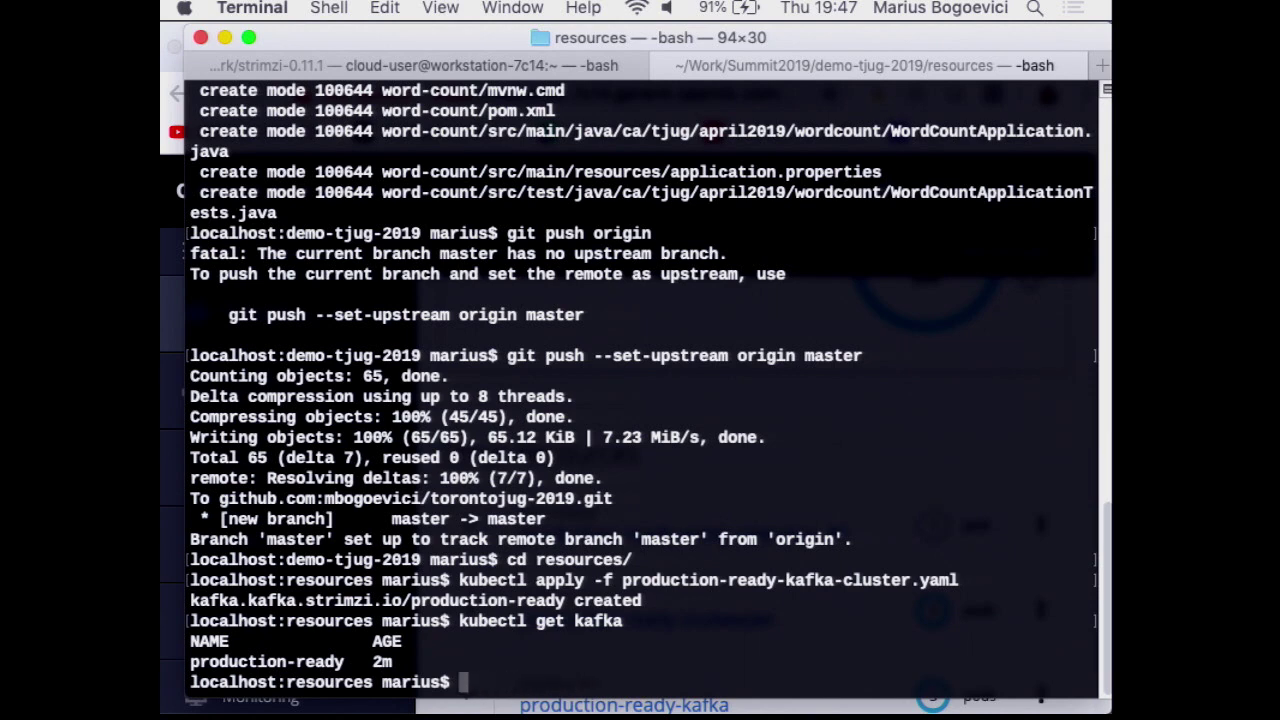
Switch to Chrome, check the entity operator's pod status, and open the strimzi project's services list to examine the production-ready Kafka services.
{"action": "key", "text": "super+Tab"}
{"action": "scroll", "coordinate": [903, 430], "scroll_direction": "down", "scroll_amount": 2}
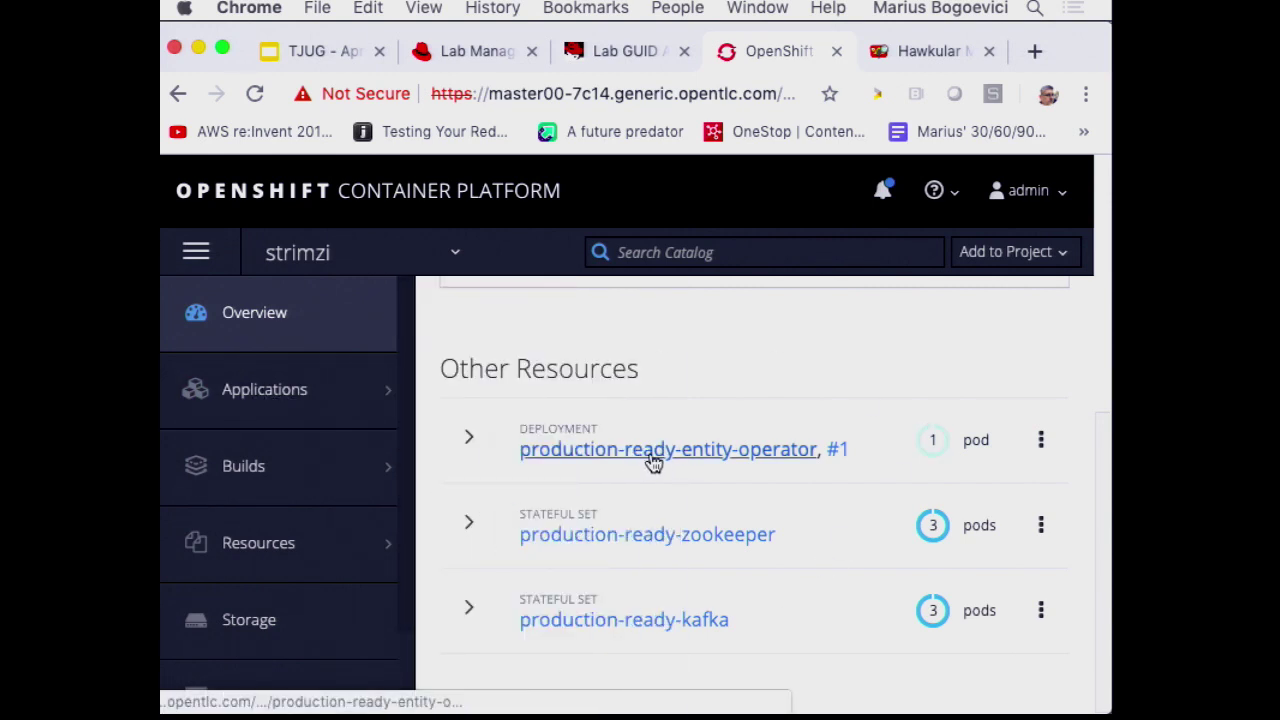
{"action": "mouse_move", "coordinate": [310, 389]}
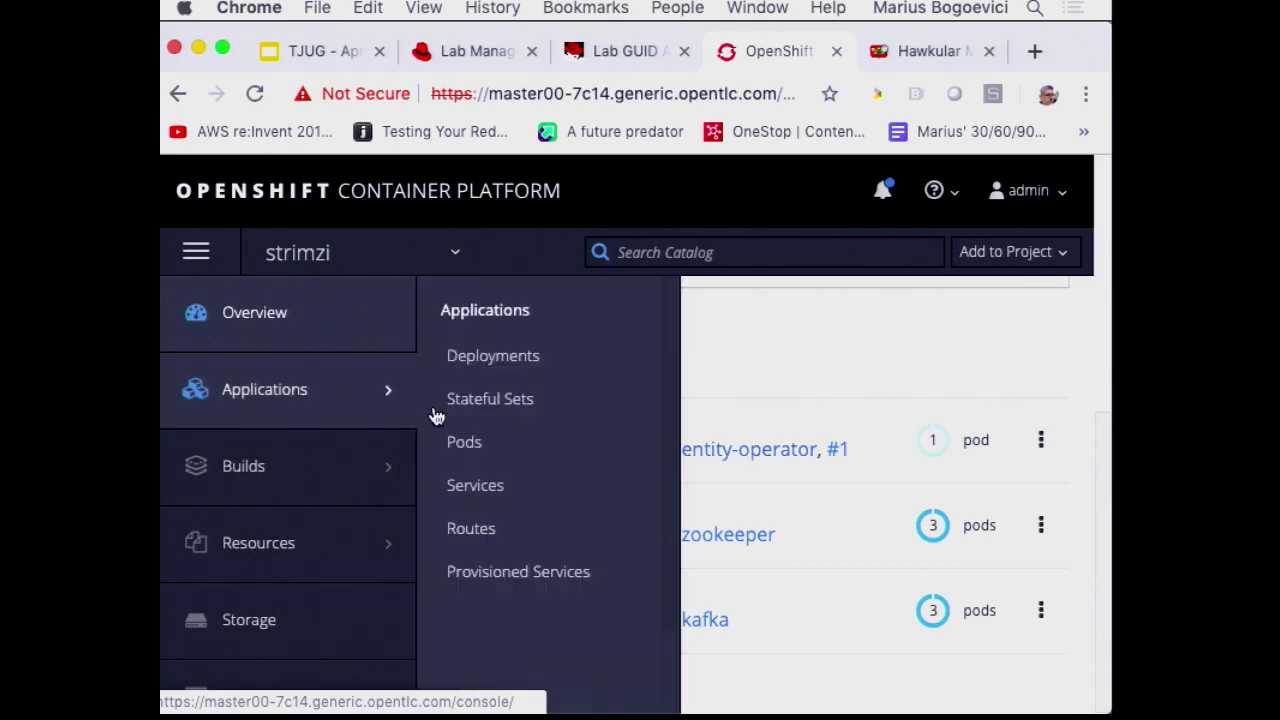
{"action": "left_click", "coordinate": [478, 488]}
{"action": "scroll", "coordinate": [519, 582], "scroll_direction": "down", "scroll_amount": 10}
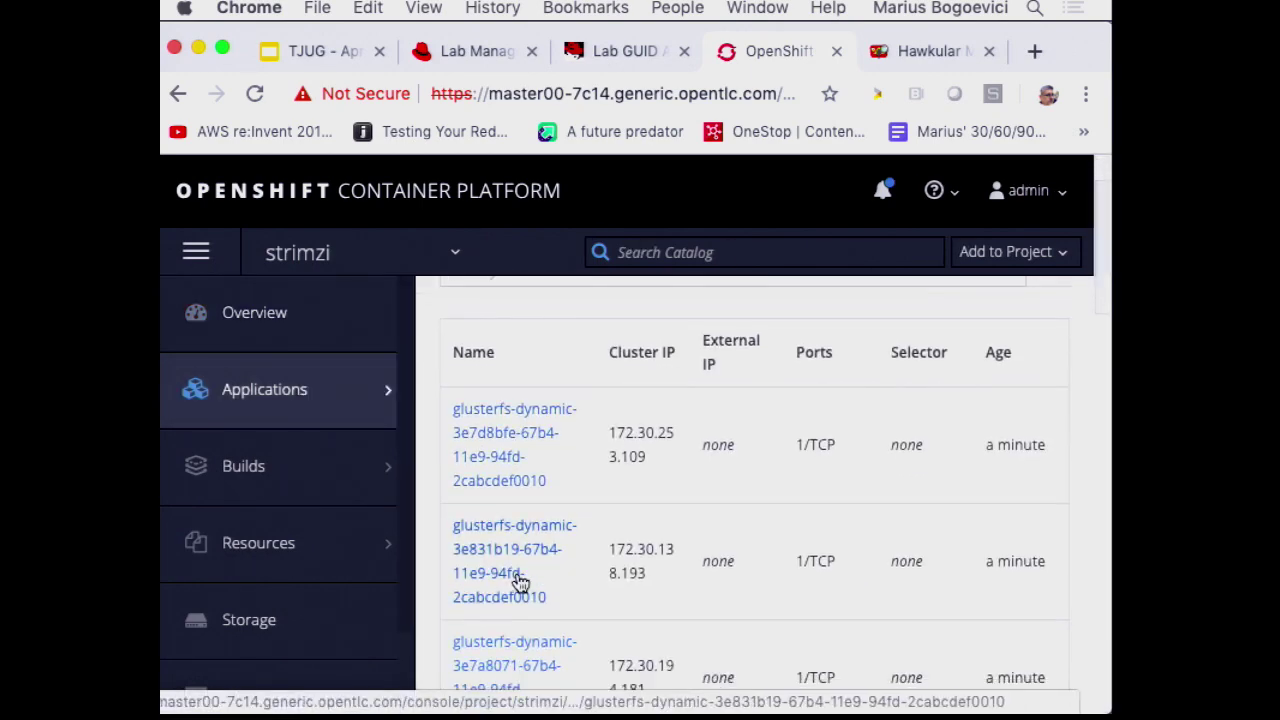
{"action": "scroll", "coordinate": [518, 575], "scroll_direction": "up", "scroll_amount": 1}
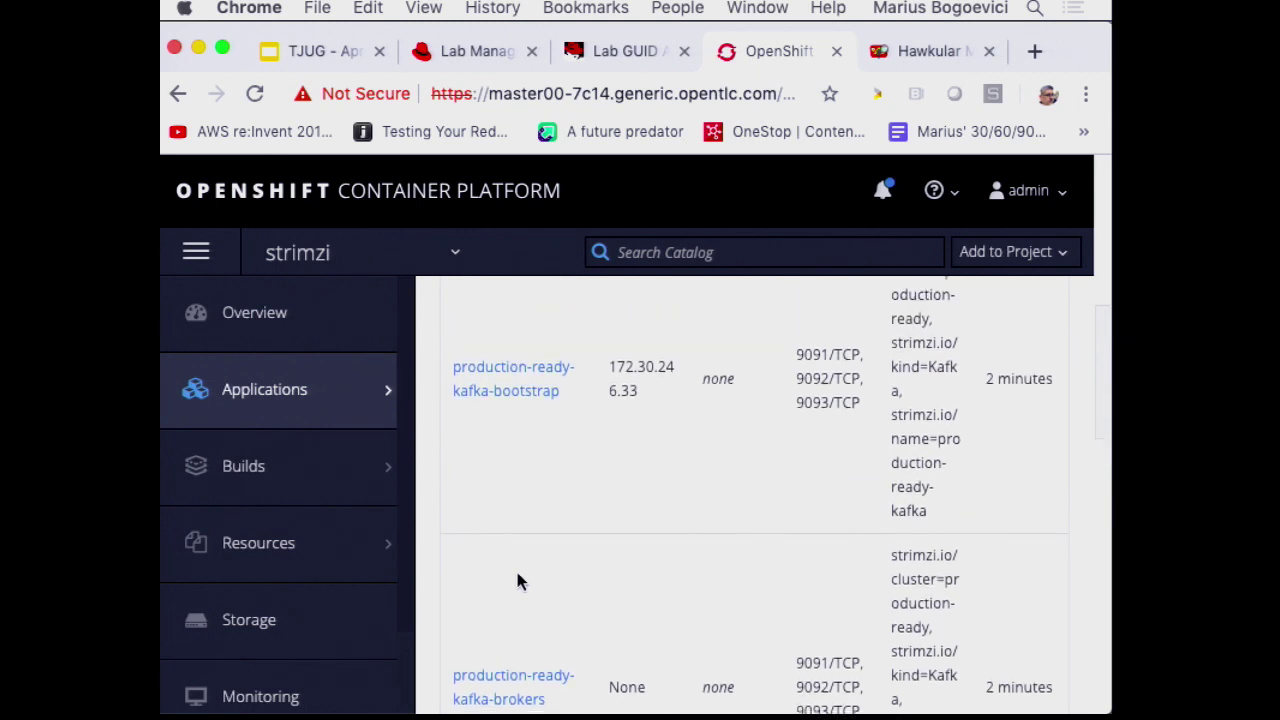
Examine the ports and selectors of the production-ready-kafka-bootstrap and production-ready-kafka-brokers services in the services list.
{"action": "scroll", "coordinate": [518, 581], "scroll_direction": "down", "scroll_amount": 4}
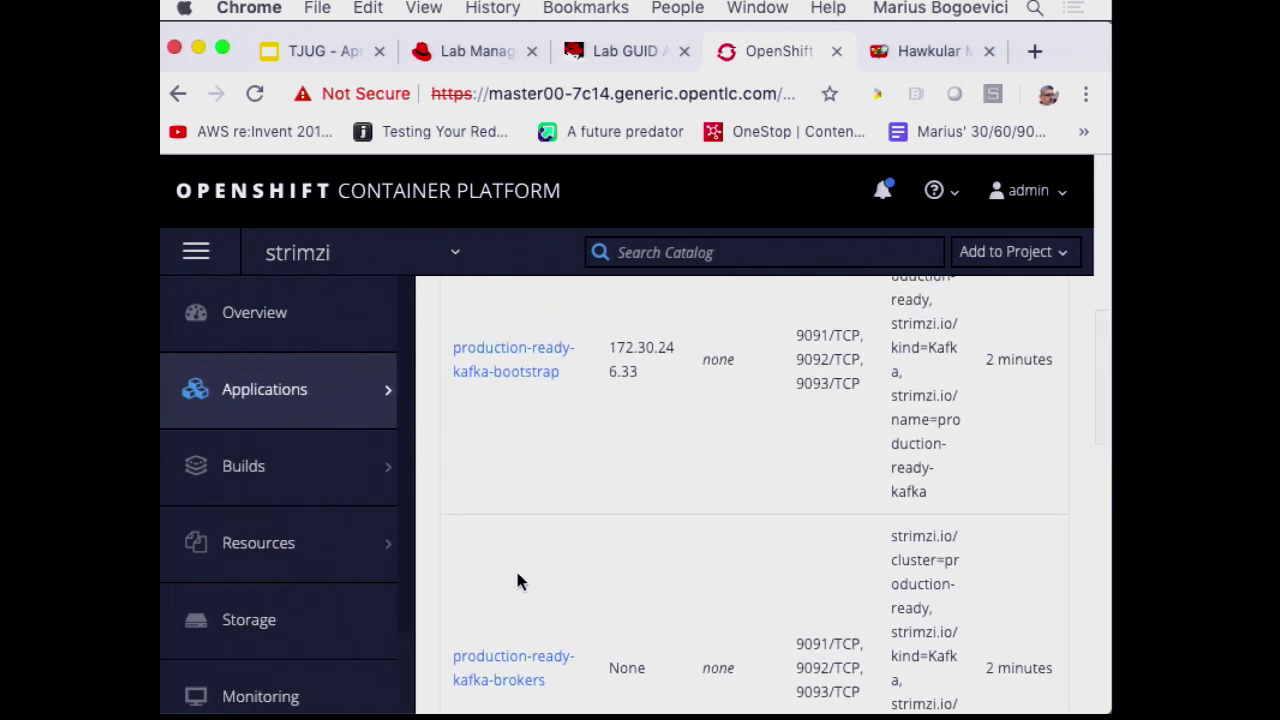
{"action": "scroll", "coordinate": [518, 582], "scroll_direction": "down", "scroll_amount": 1}
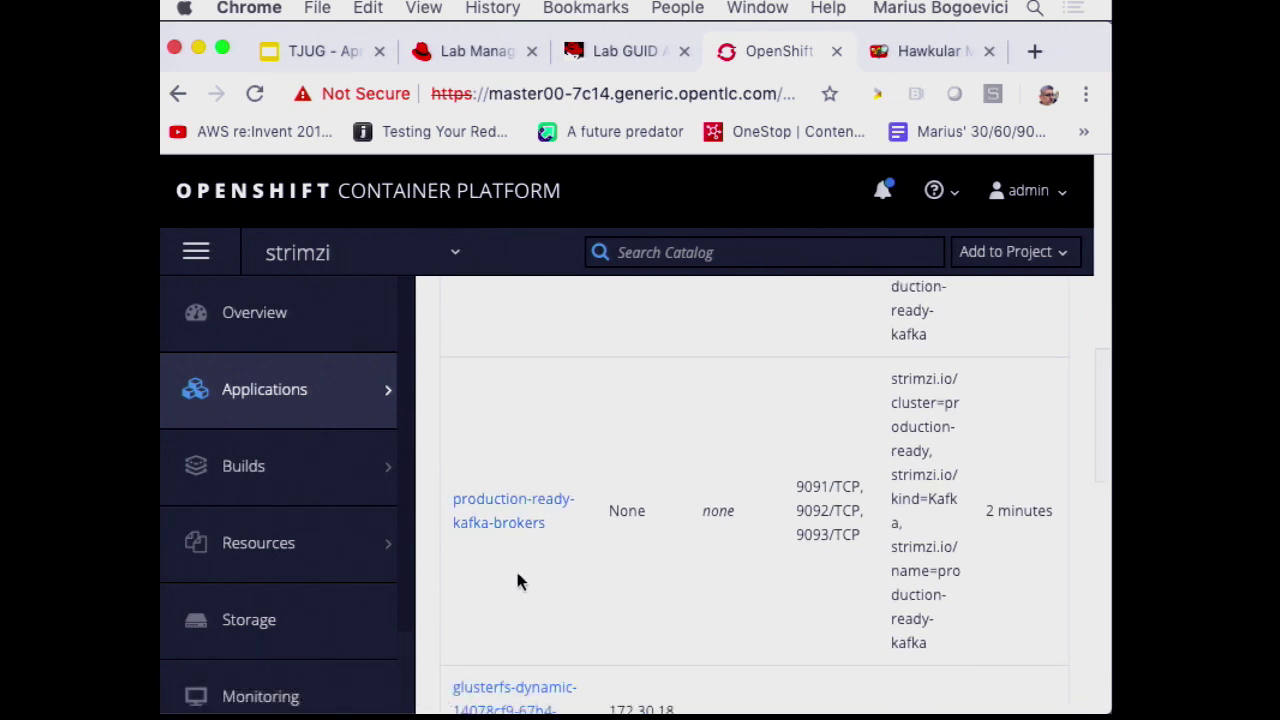
{"action": "scroll", "coordinate": [517, 579], "scroll_direction": "down", "scroll_amount": 8}
{"action": "scroll", "coordinate": [519, 582], "scroll_direction": "up", "scroll_amount": 11}
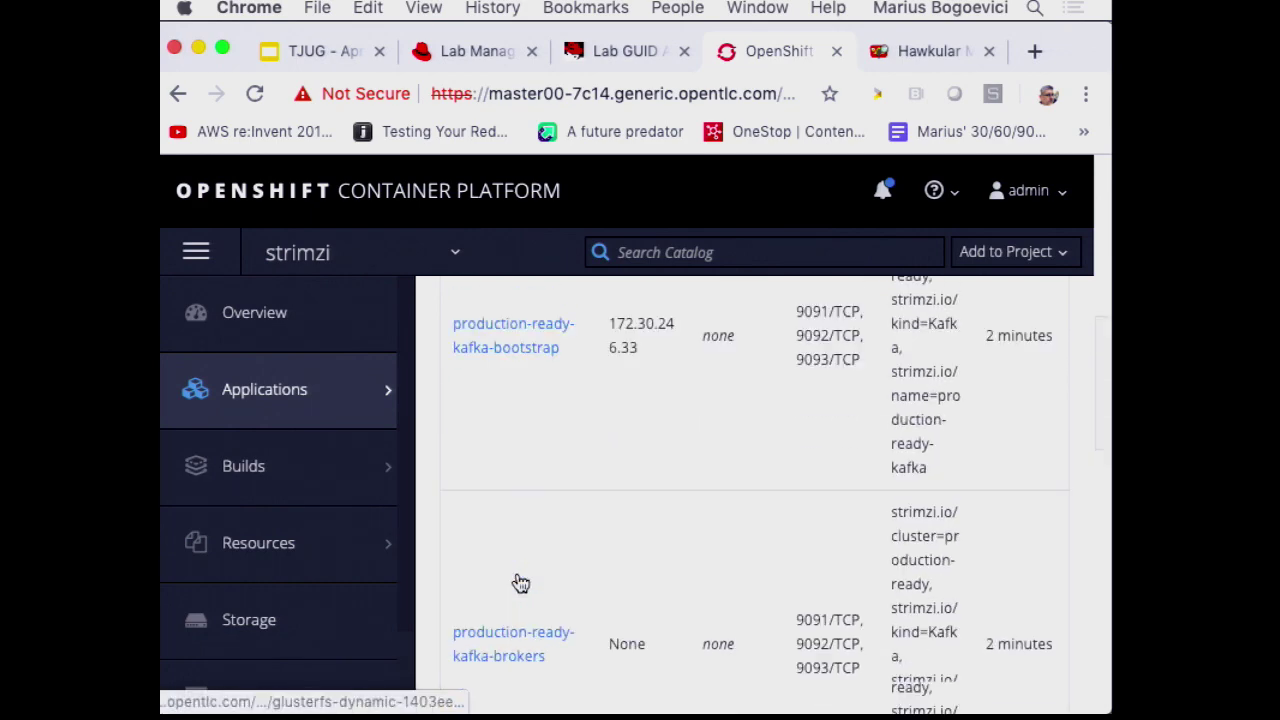
{"action": "scroll", "coordinate": [518, 582], "scroll_direction": "up", "scroll_amount": 3}
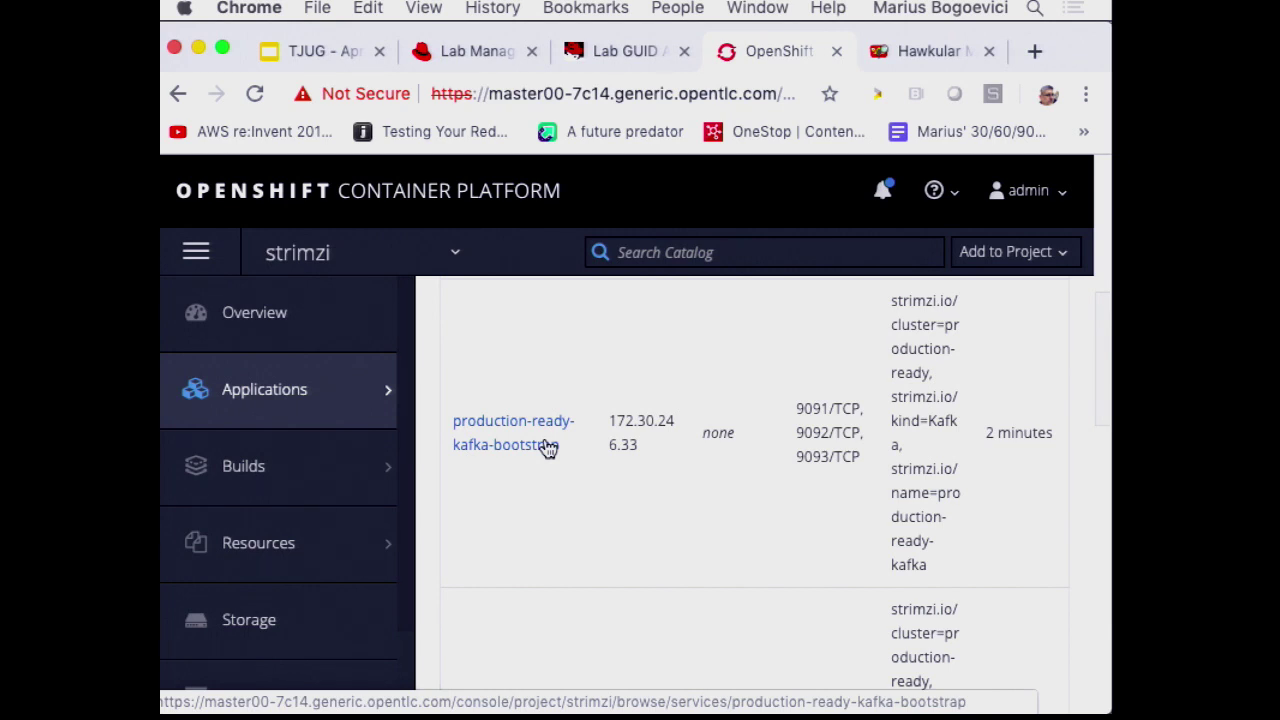
Look through the rest of the services list and examine the production-ready-zookeeper-client and production-ready-zookeeper-nodes services.
{"action": "scroll", "coordinate": [548, 448], "scroll_direction": "down", "scroll_amount": 5}
{"action": "scroll", "coordinate": [548, 448], "scroll_direction": "down", "scroll_amount": 5}
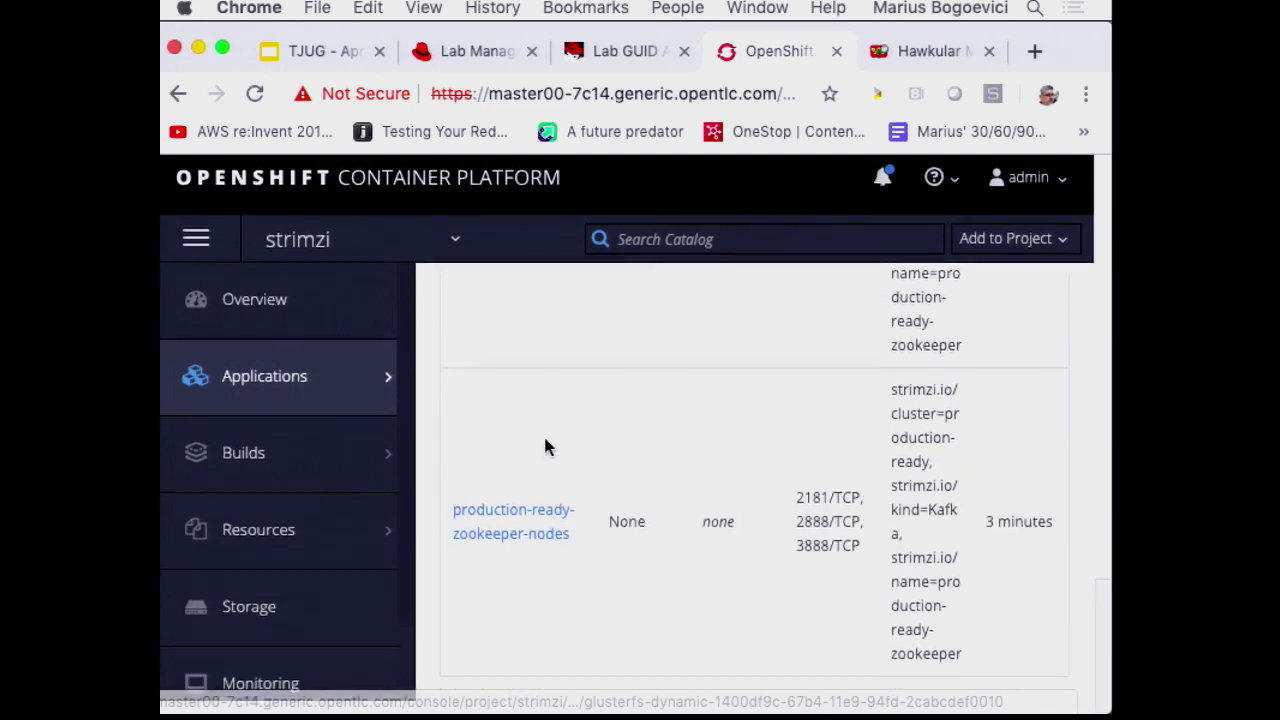
{"action": "scroll", "coordinate": [545, 445], "scroll_direction": "up", "scroll_amount": 3}
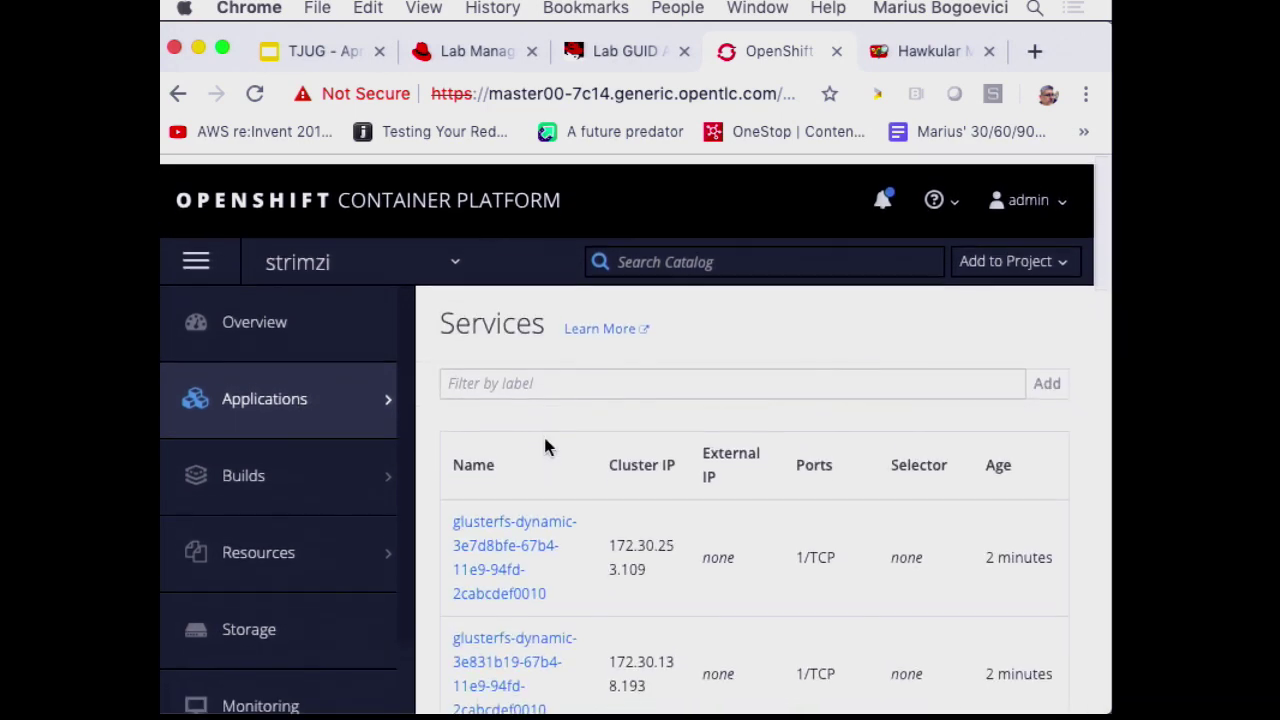
{"action": "scroll", "coordinate": [546, 446], "scroll_direction": "down", "scroll_amount": 2}
{"action": "mouse_move", "coordinate": [320, 389]}
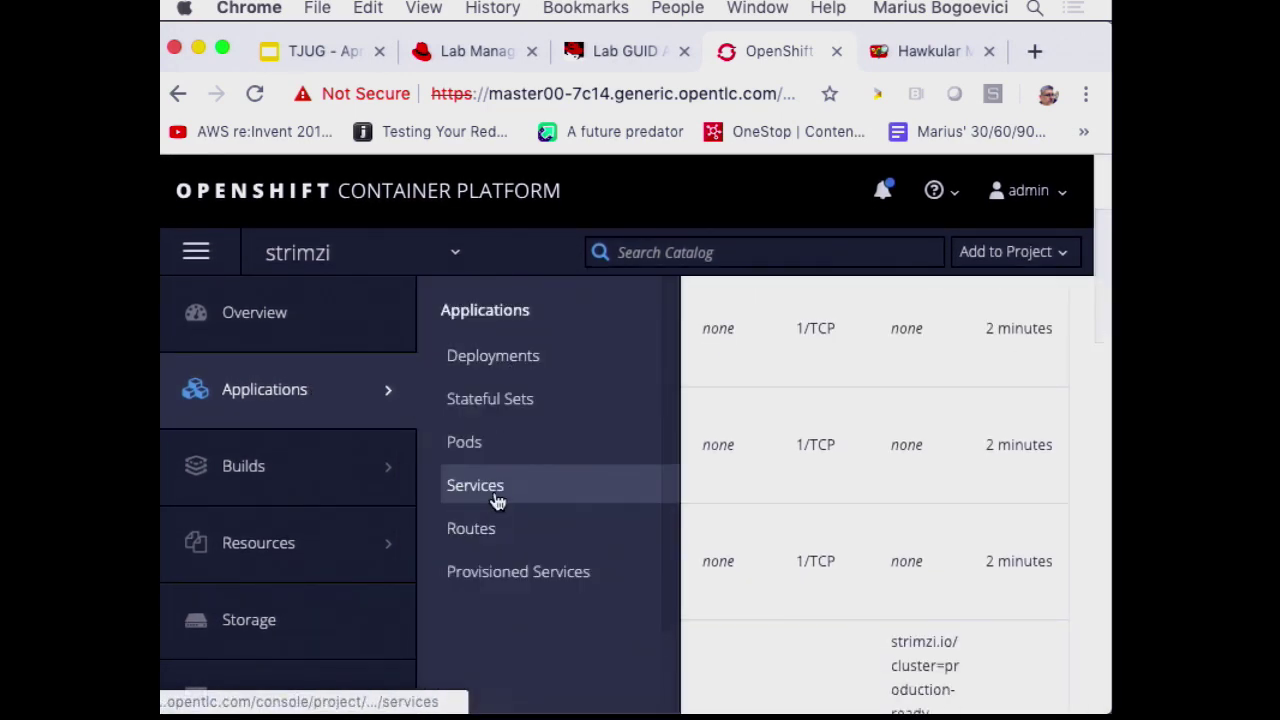
{"action": "scroll", "coordinate": [680, 470], "scroll_direction": "down", "scroll_amount": 3}
{"action": "scroll", "coordinate": [680, 466], "scroll_direction": "up", "scroll_amount": 3}
{"action": "scroll", "coordinate": [681, 474], "scroll_direction": "up", "scroll_amount": 5}
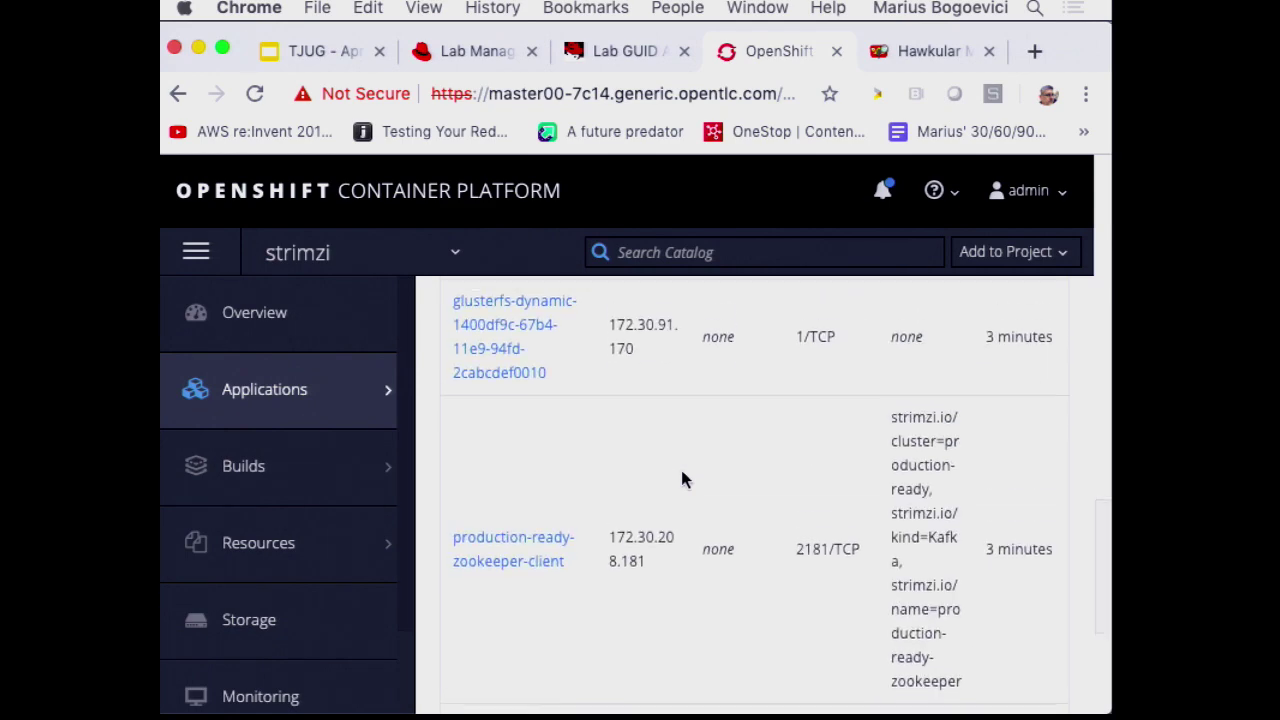
{"action": "scroll", "coordinate": [681, 474], "scroll_direction": "down", "scroll_amount": 5}
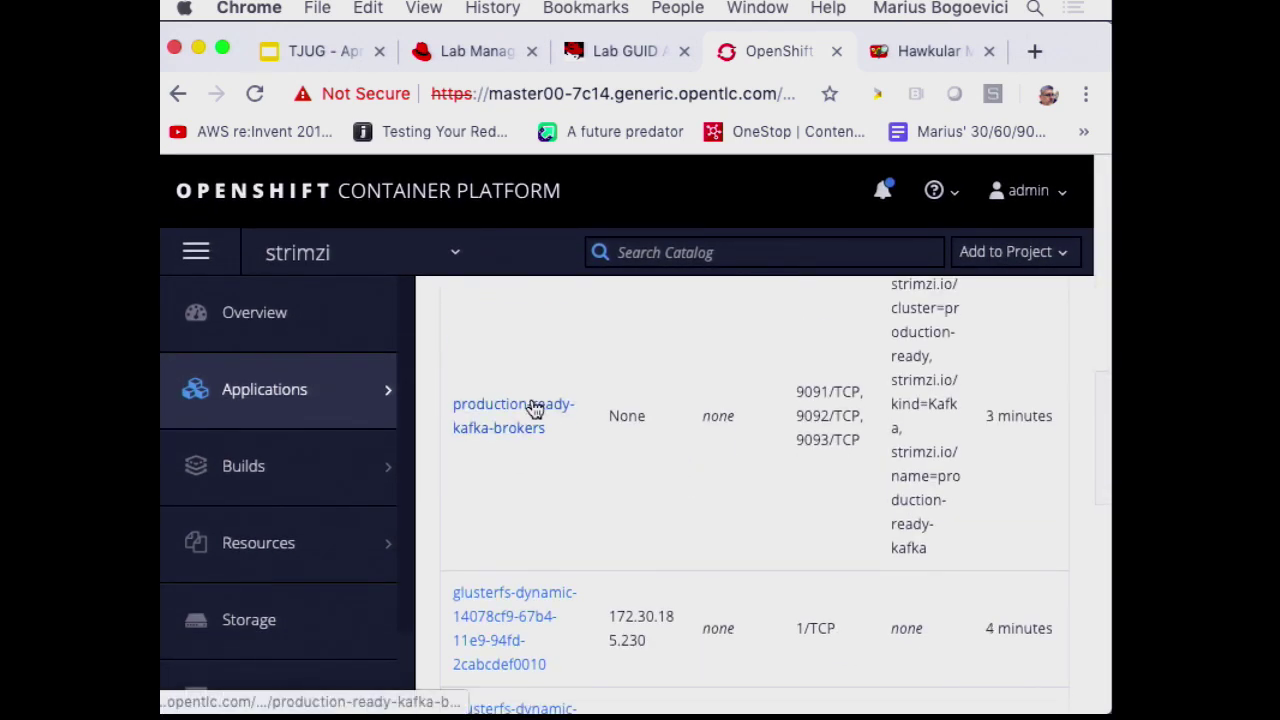
{"action": "scroll", "coordinate": [533, 408], "scroll_direction": "down", "scroll_amount": 4}
{"action": "scroll", "coordinate": [530, 408], "scroll_direction": "down", "scroll_amount": 8}
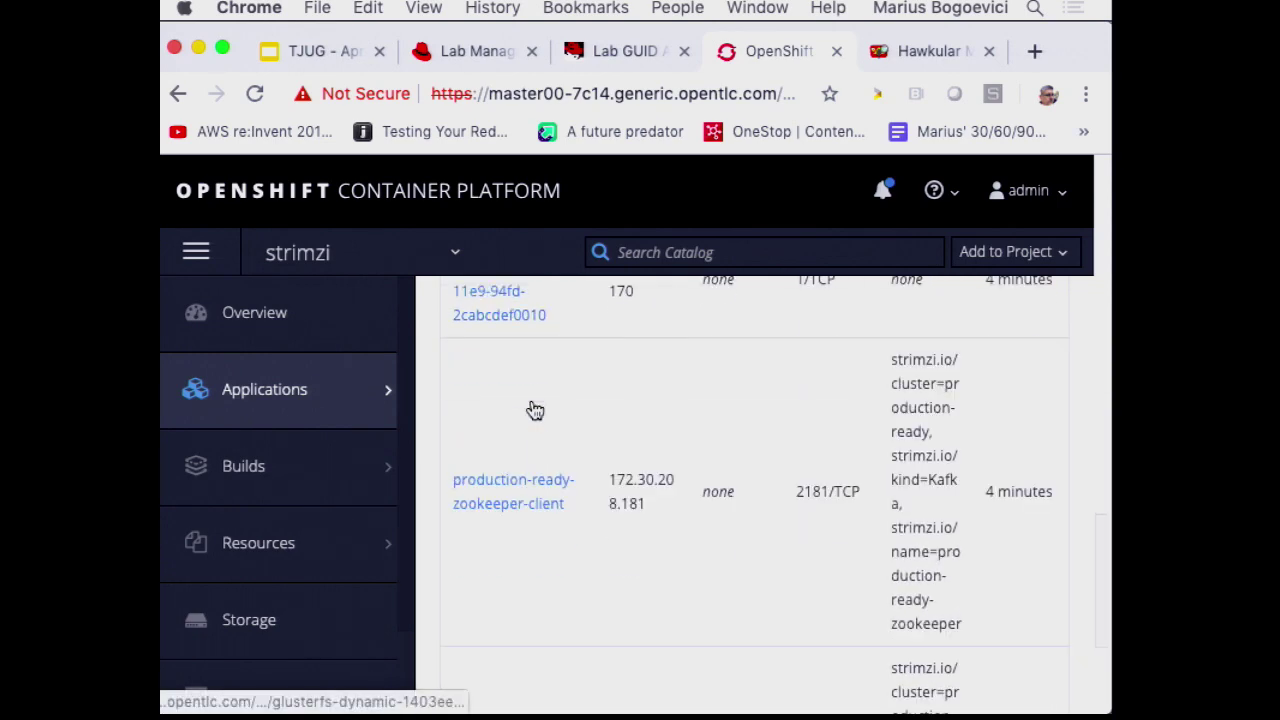
{"action": "mouse_move", "coordinate": [599, 712]}
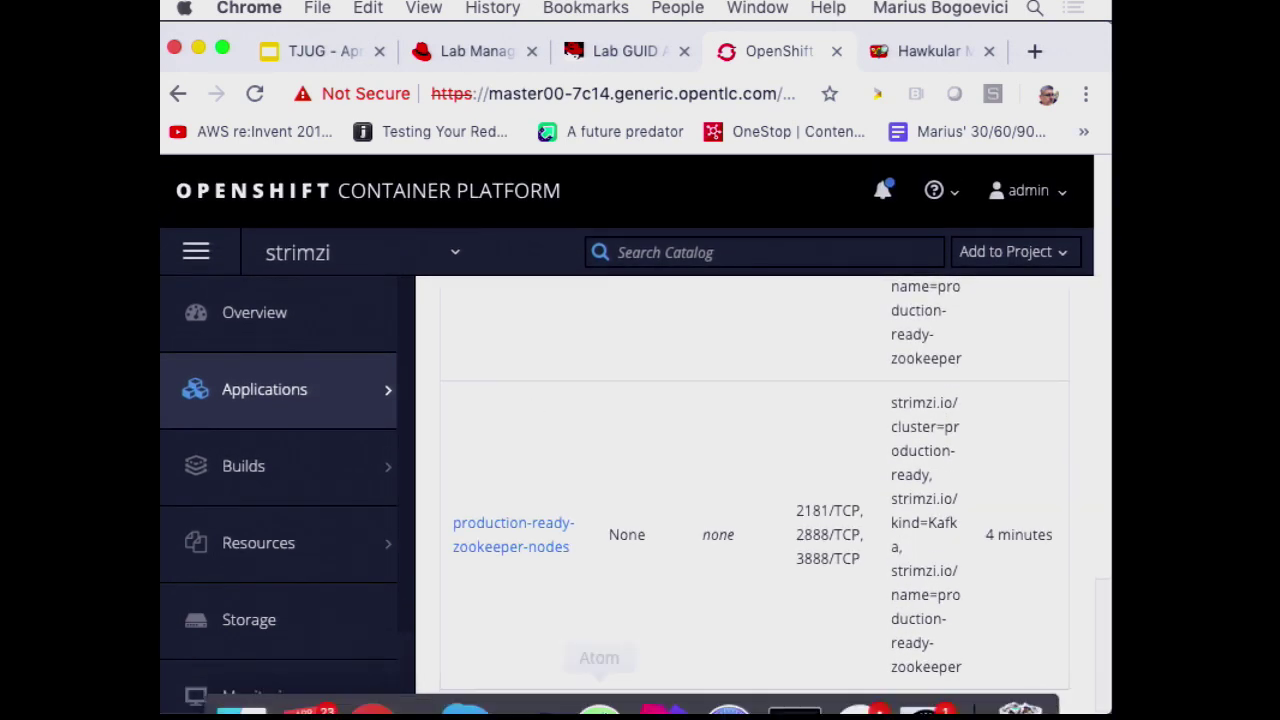
Return to the project overview and open the production-ready-kafka stateful set to examine its replicas, mounts, storage claim and volumes.
{"action": "left_click", "coordinate": [351, 296]}
{"action": "scroll", "coordinate": [687, 531], "scroll_direction": "down", "scroll_amount": 5}
{"action": "scroll", "coordinate": [692, 545], "scroll_direction": "up", "scroll_amount": 1}
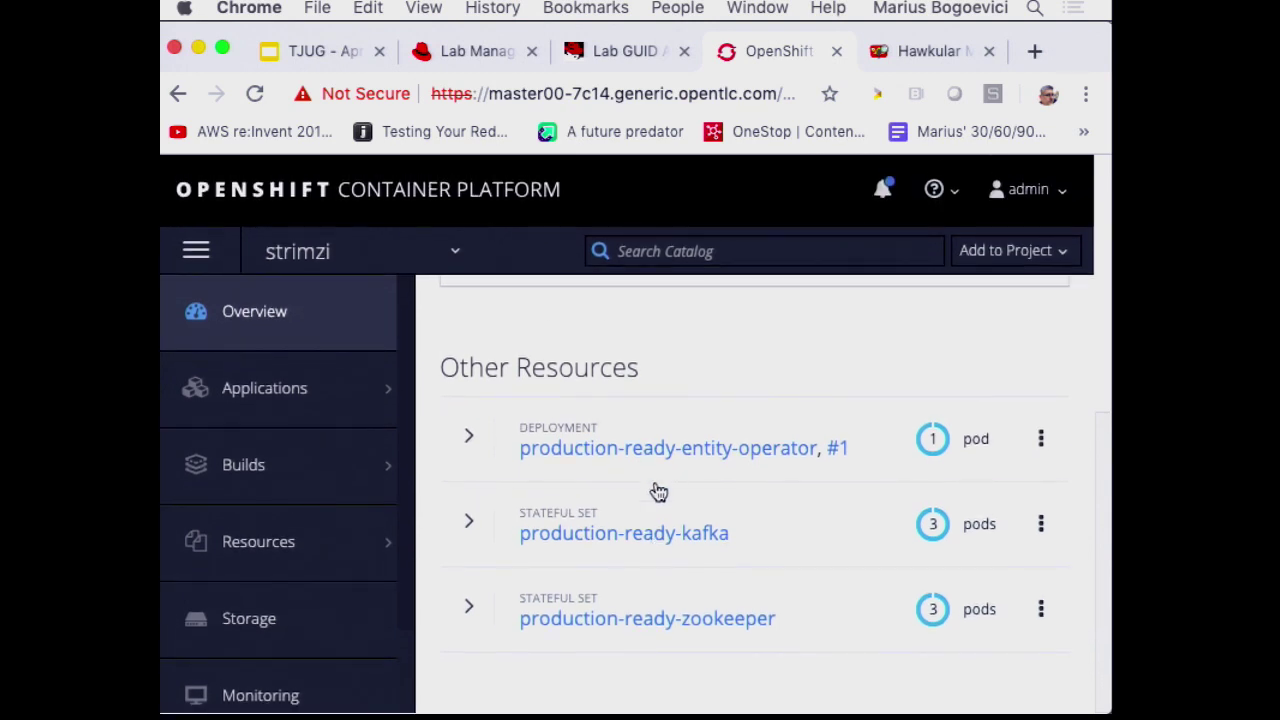
{"action": "left_click", "coordinate": [643, 532]}
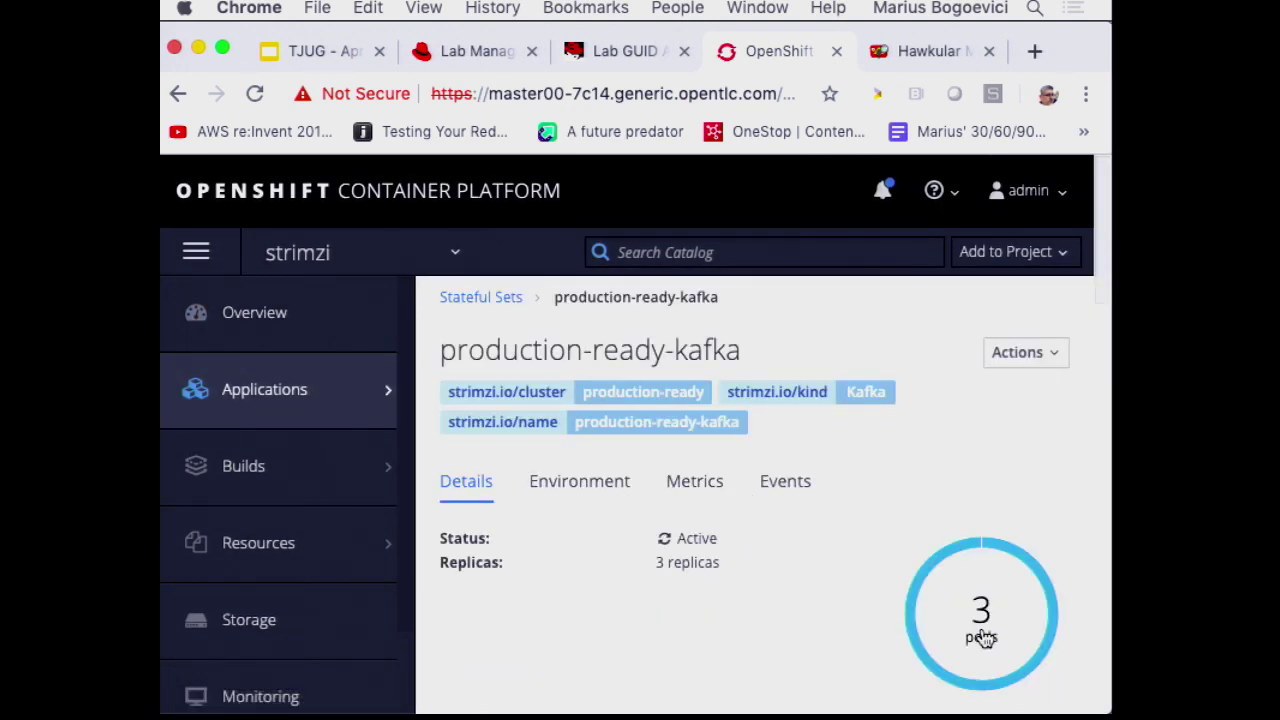
{"action": "scroll", "coordinate": [900, 624], "scroll_direction": "down", "scroll_amount": 10}
{"action": "scroll", "coordinate": [868, 624], "scroll_direction": "up", "scroll_amount": 5}
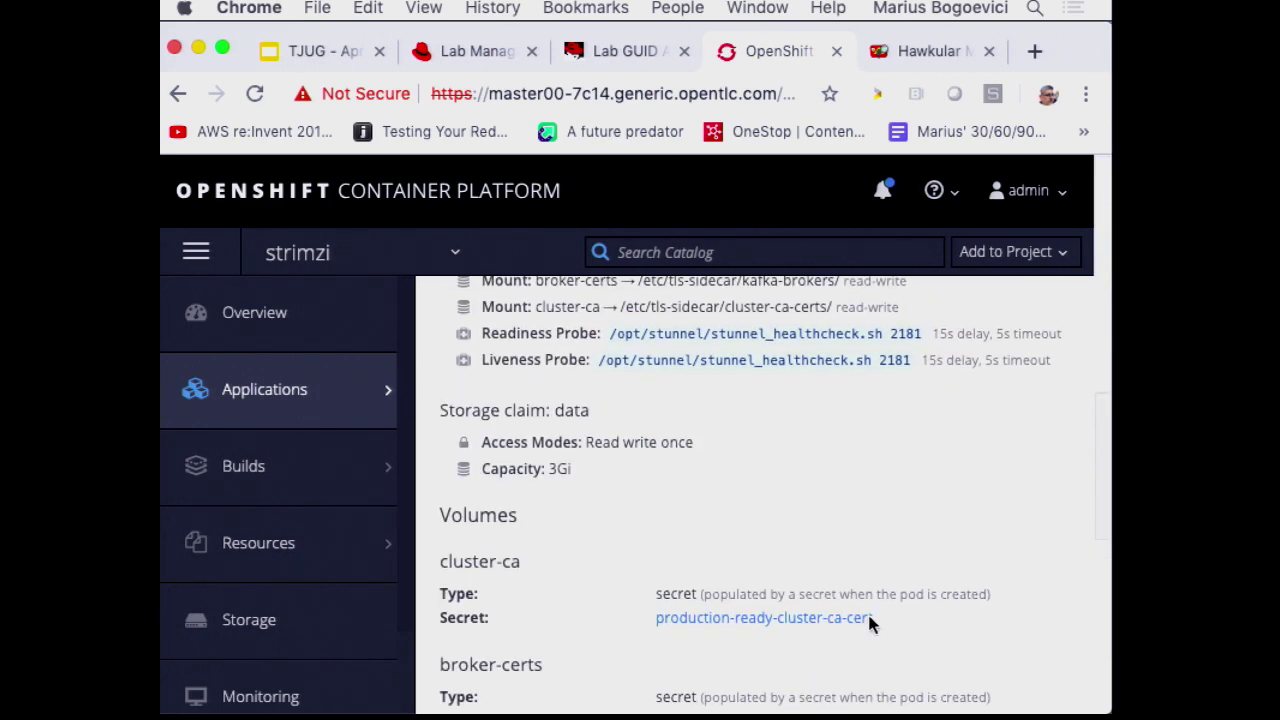
Open the production-ready-kafka-0 pod and examine its details, volumes and environment variables.
{"action": "left_click", "coordinate": [541, 470]}
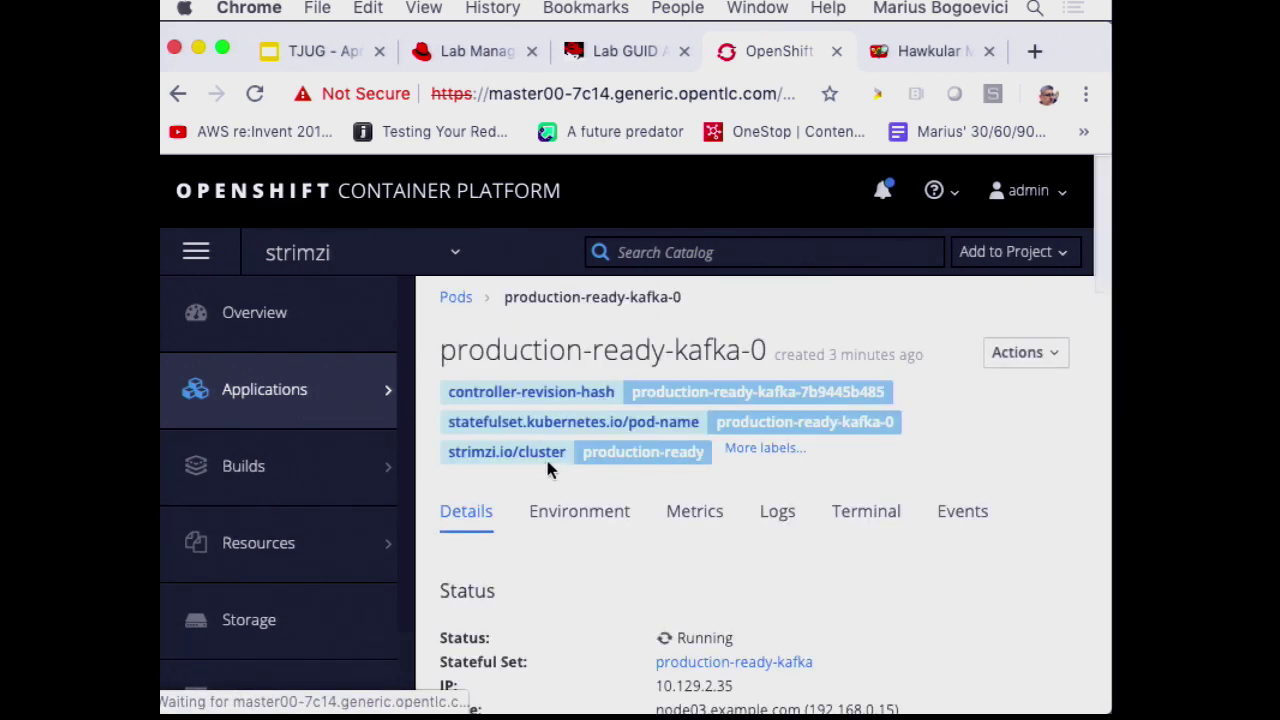
{"action": "scroll", "coordinate": [632, 530], "scroll_direction": "down", "scroll_amount": 10}
{"action": "scroll", "coordinate": [633, 530], "scroll_direction": "down", "scroll_amount": 5}
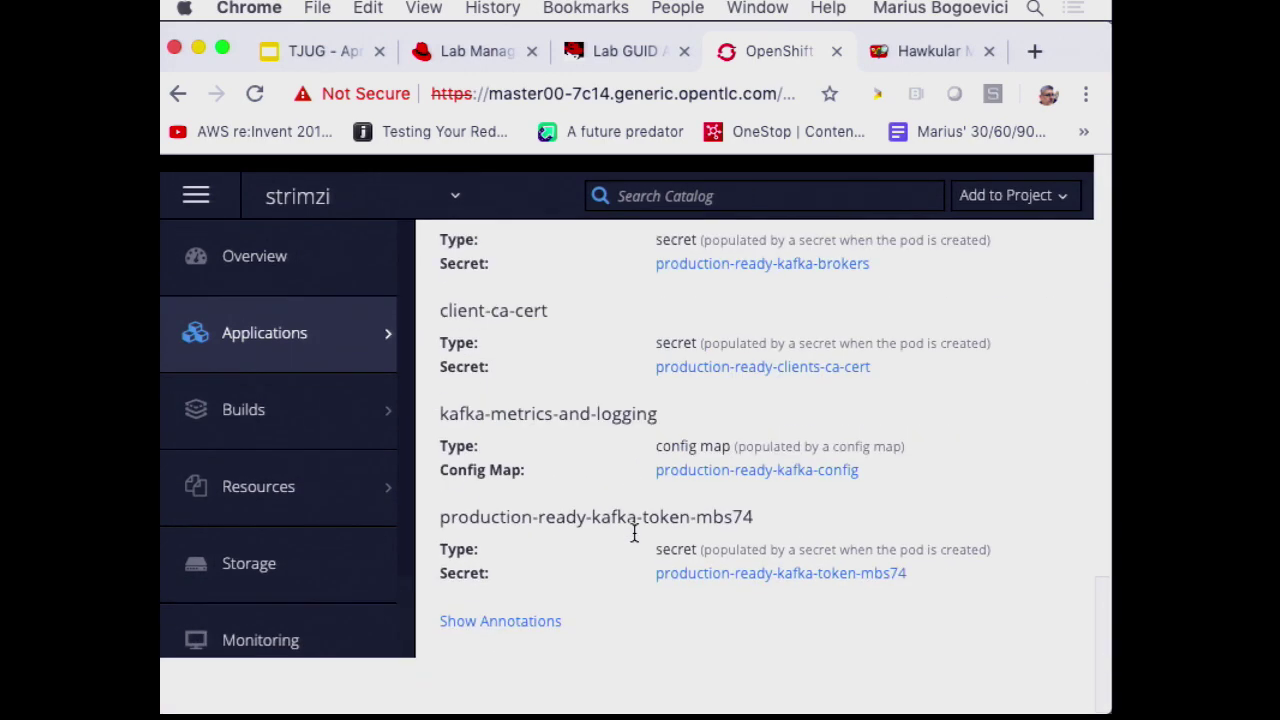
{"action": "scroll", "coordinate": [633, 530], "scroll_direction": "up", "scroll_amount": 15}
{"action": "left_click", "coordinate": [622, 516]}
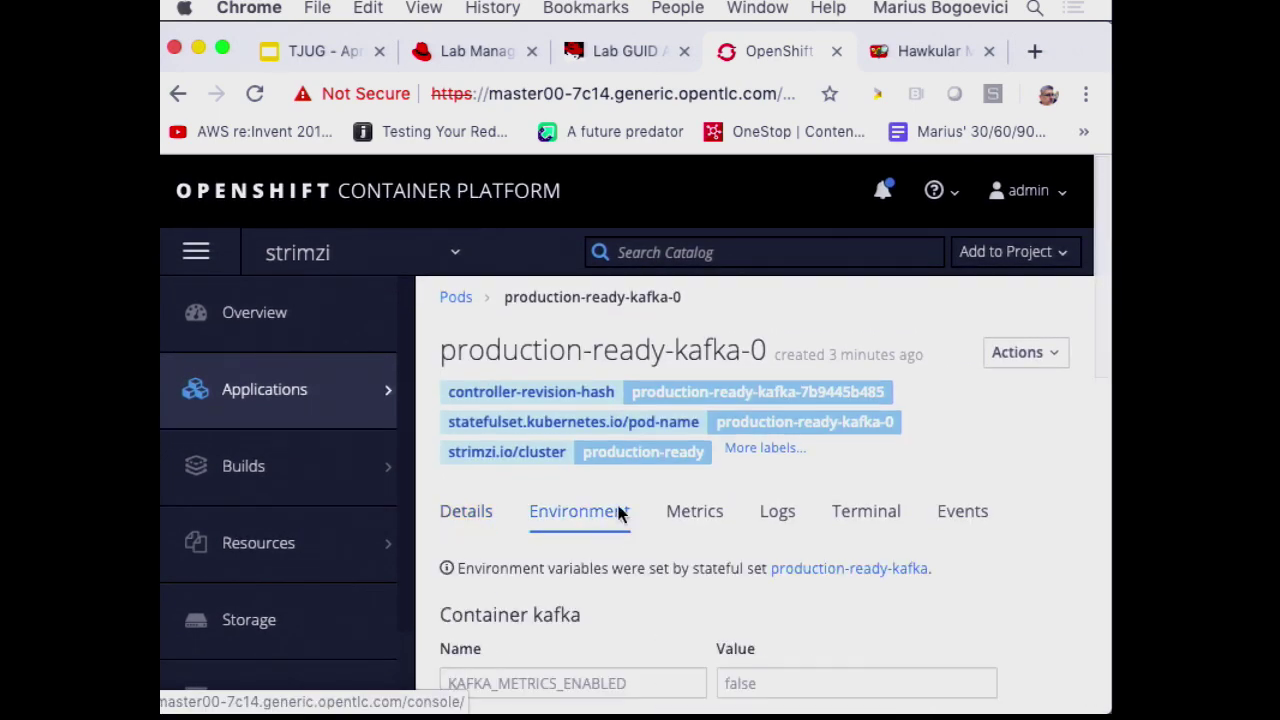
{"action": "scroll", "coordinate": [674, 560], "scroll_direction": "down", "scroll_amount": 2}
Open the logs of the production-ready-kafka-0 pod's kafka container and find the listeners section of the startup configuration.
{"action": "left_click", "coordinate": [777, 388]}
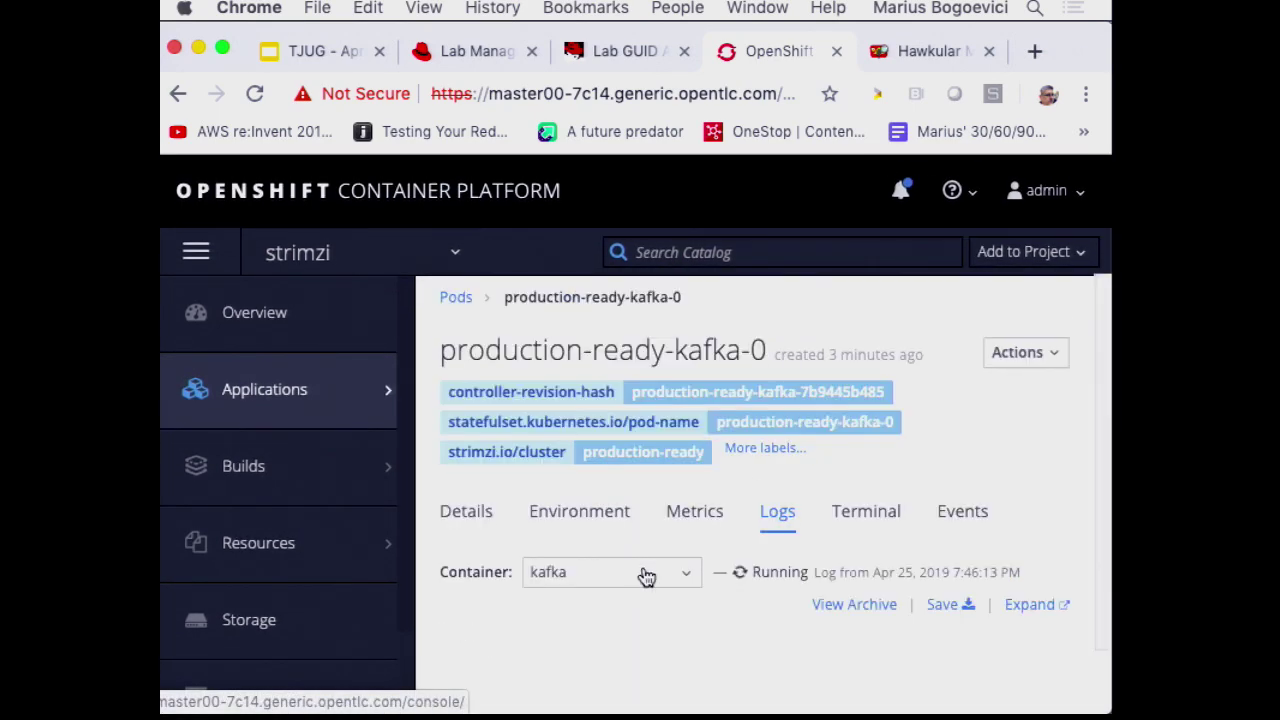
{"action": "scroll", "coordinate": [646, 565], "scroll_direction": "down", "scroll_amount": 6}
{"action": "scroll", "coordinate": [640, 556], "scroll_direction": "down", "scroll_amount": 10}
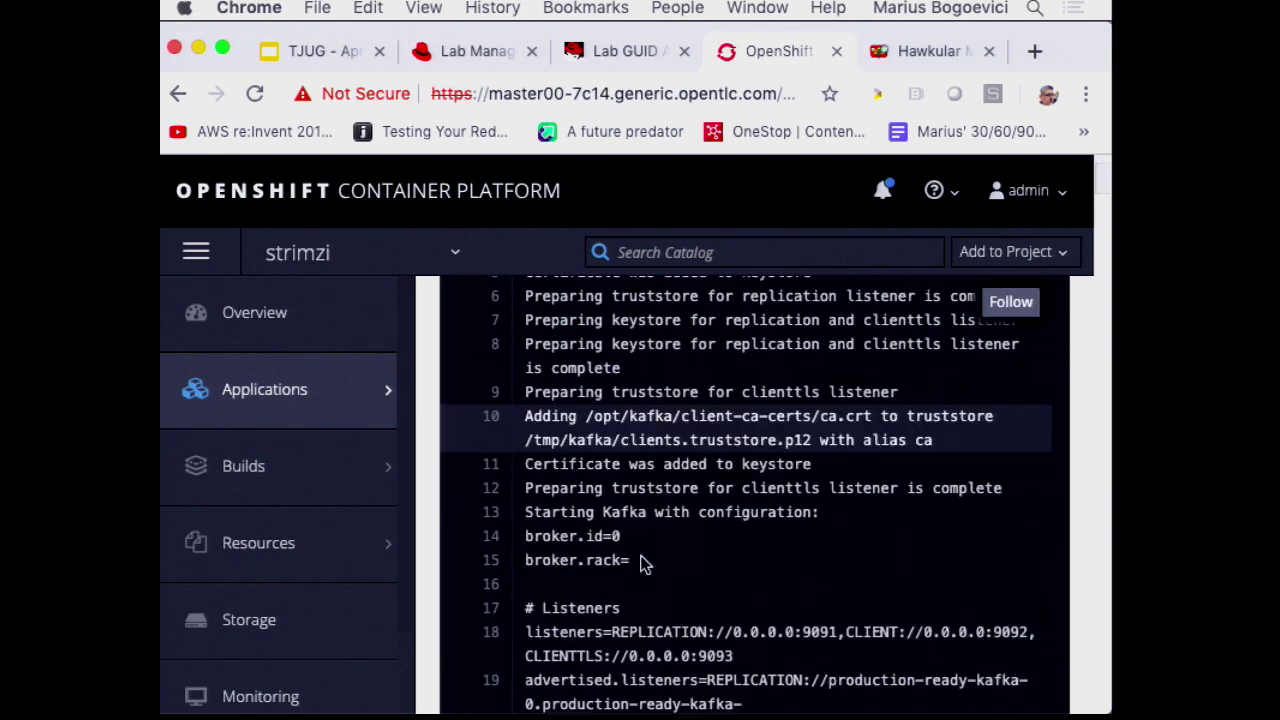
{"action": "scroll", "coordinate": [640, 556], "scroll_direction": "up", "scroll_amount": 20}
{"action": "scroll", "coordinate": [644, 566], "scroll_direction": "down", "scroll_amount": 10}
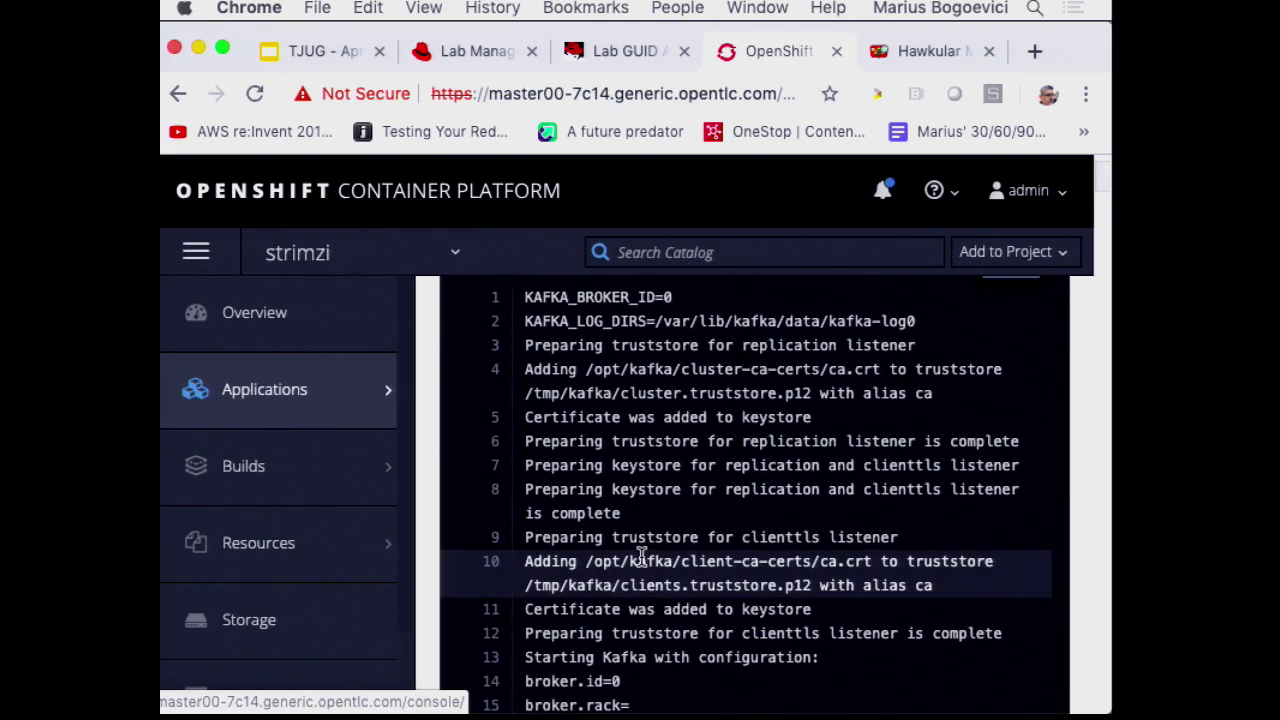
{"action": "scroll", "coordinate": [640, 560], "scroll_direction": "down", "scroll_amount": 1}
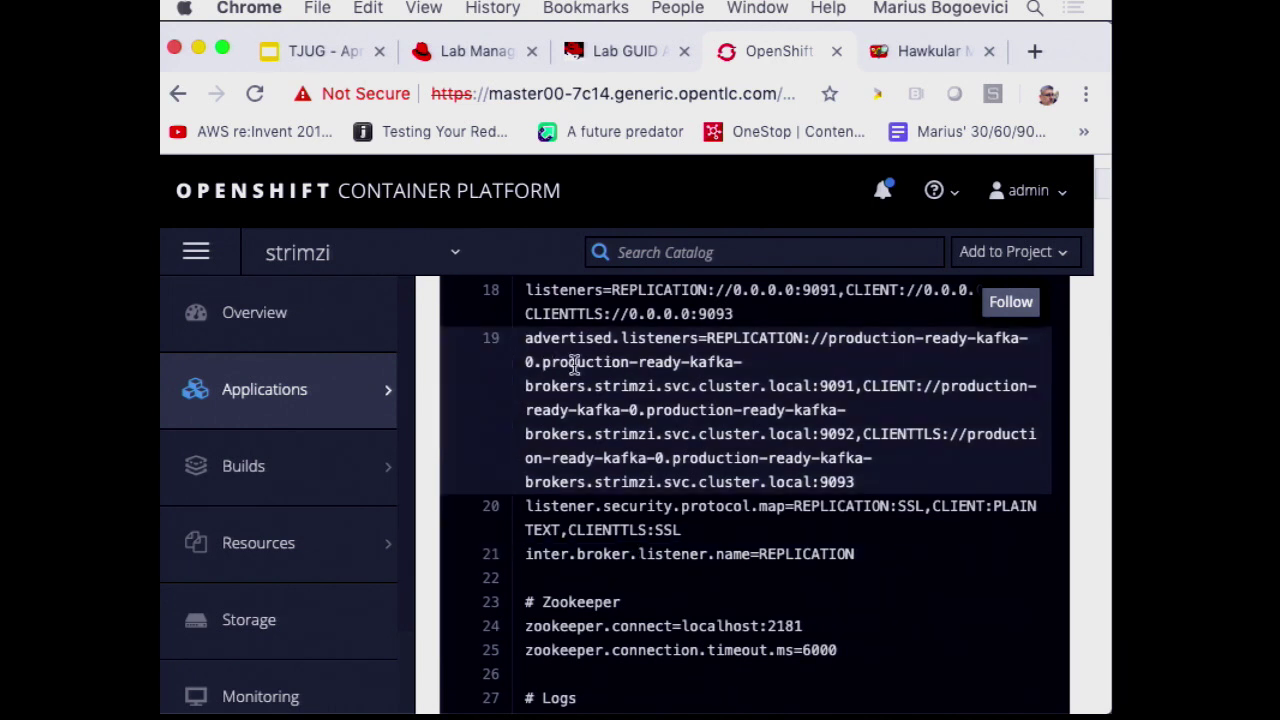
Examine the advertised listeners and security protocol map in the log, highlighting the CLIENT listener's address.
{"action": "scroll", "coordinate": [673, 444], "scroll_direction": "down", "scroll_amount": 1}
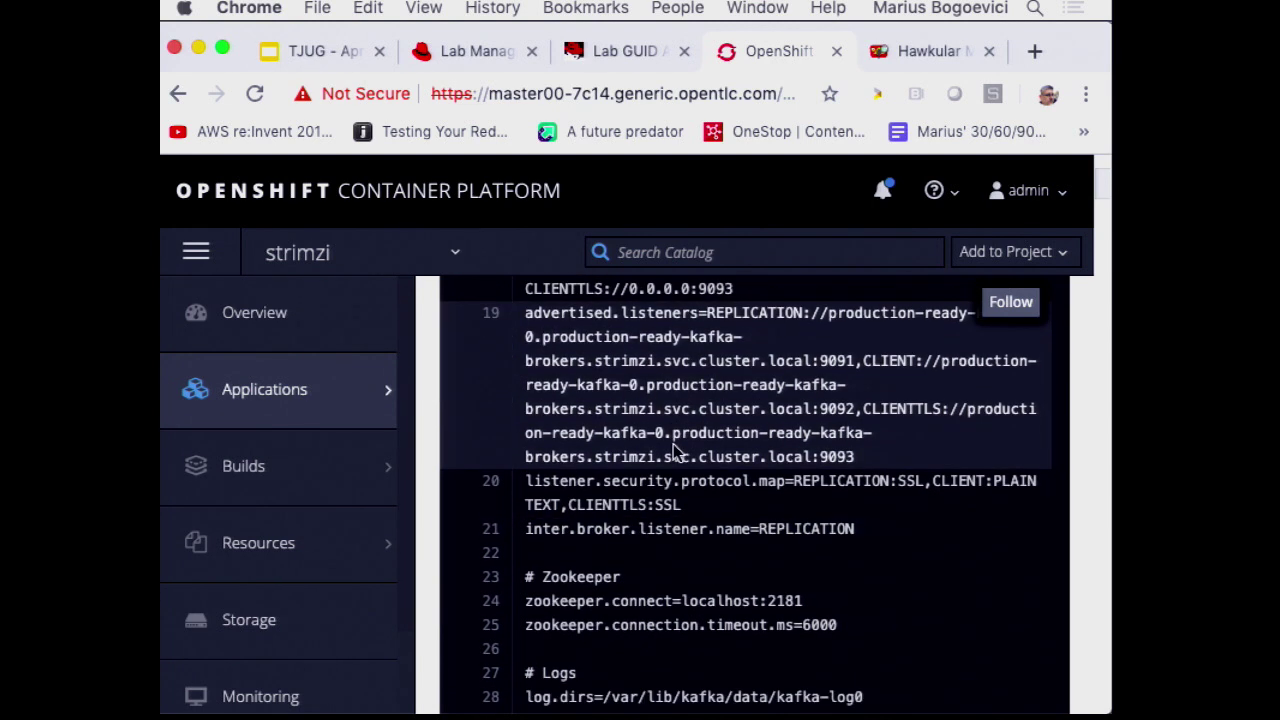
{"action": "scroll", "coordinate": [680, 435], "scroll_direction": "up", "scroll_amount": 1}
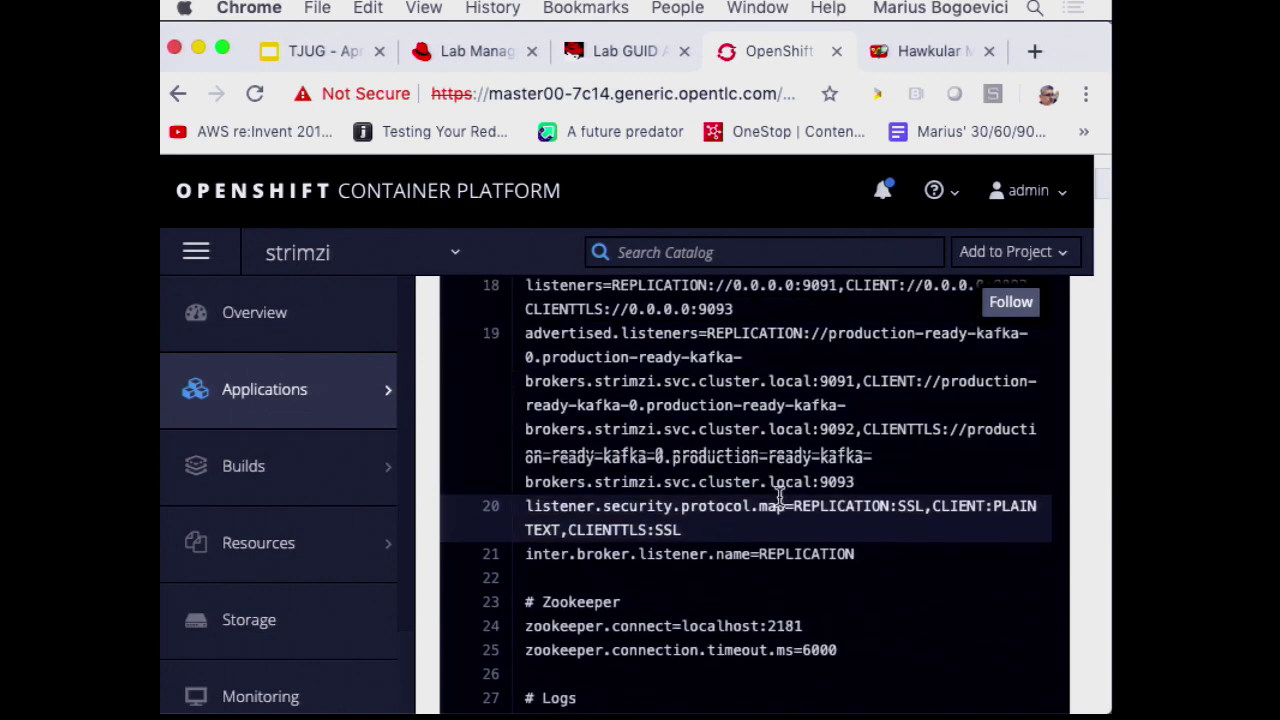
{"action": "scroll", "coordinate": [688, 460], "scroll_direction": "up", "scroll_amount": 3}
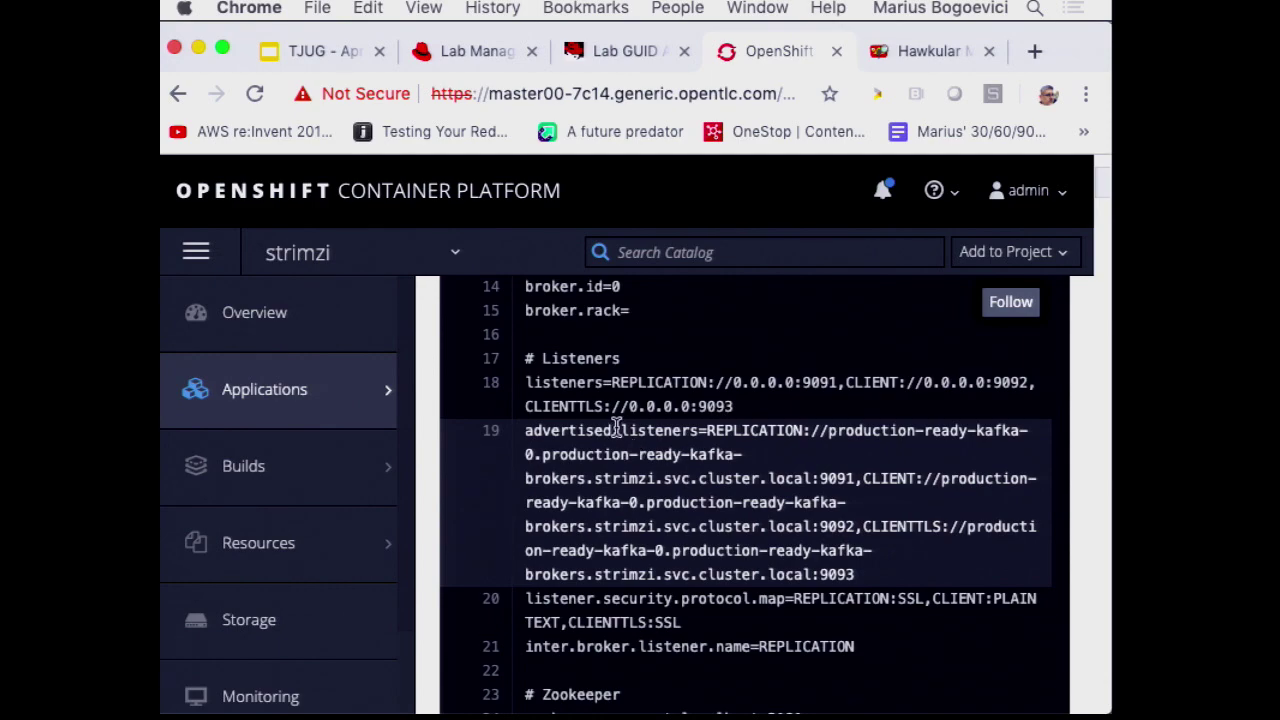
{"action": "scroll", "coordinate": [680, 490], "scroll_direction": "down", "scroll_amount": 10}
{"action": "scroll", "coordinate": [667, 507], "scroll_direction": "up", "scroll_amount": 15}
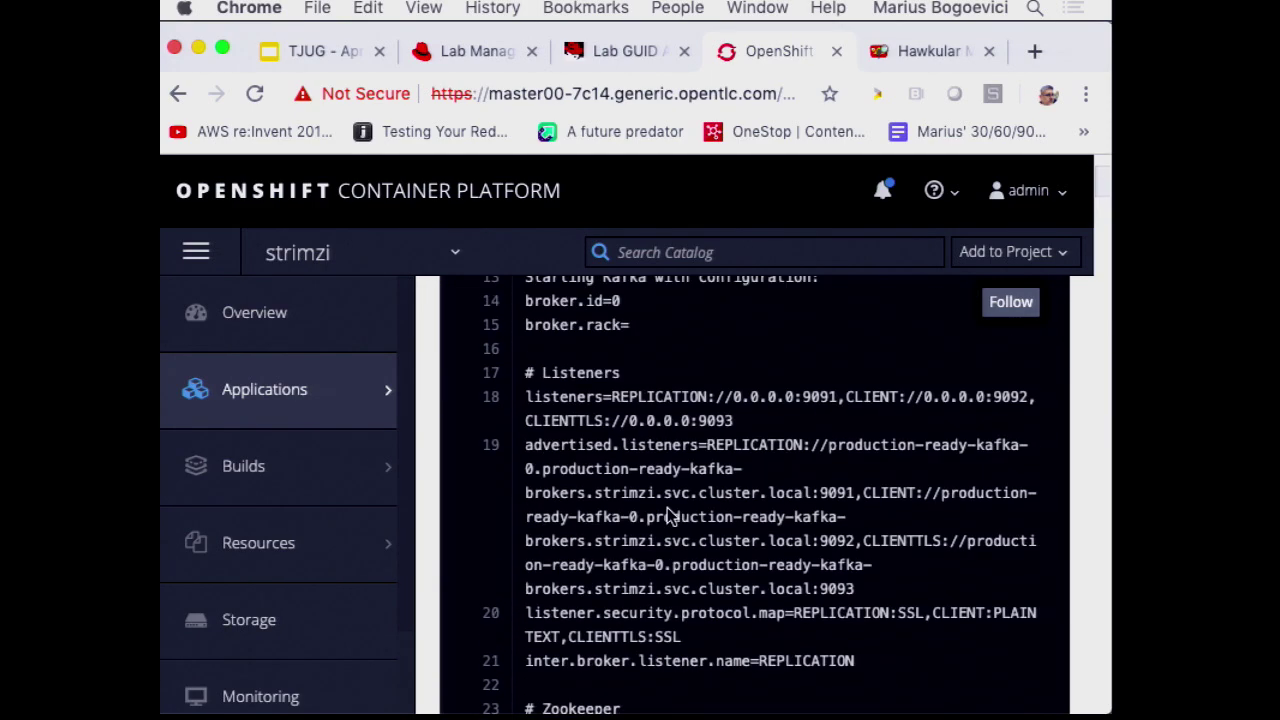
{"action": "scroll", "coordinate": [669, 514], "scroll_direction": "down", "scroll_amount": 5}
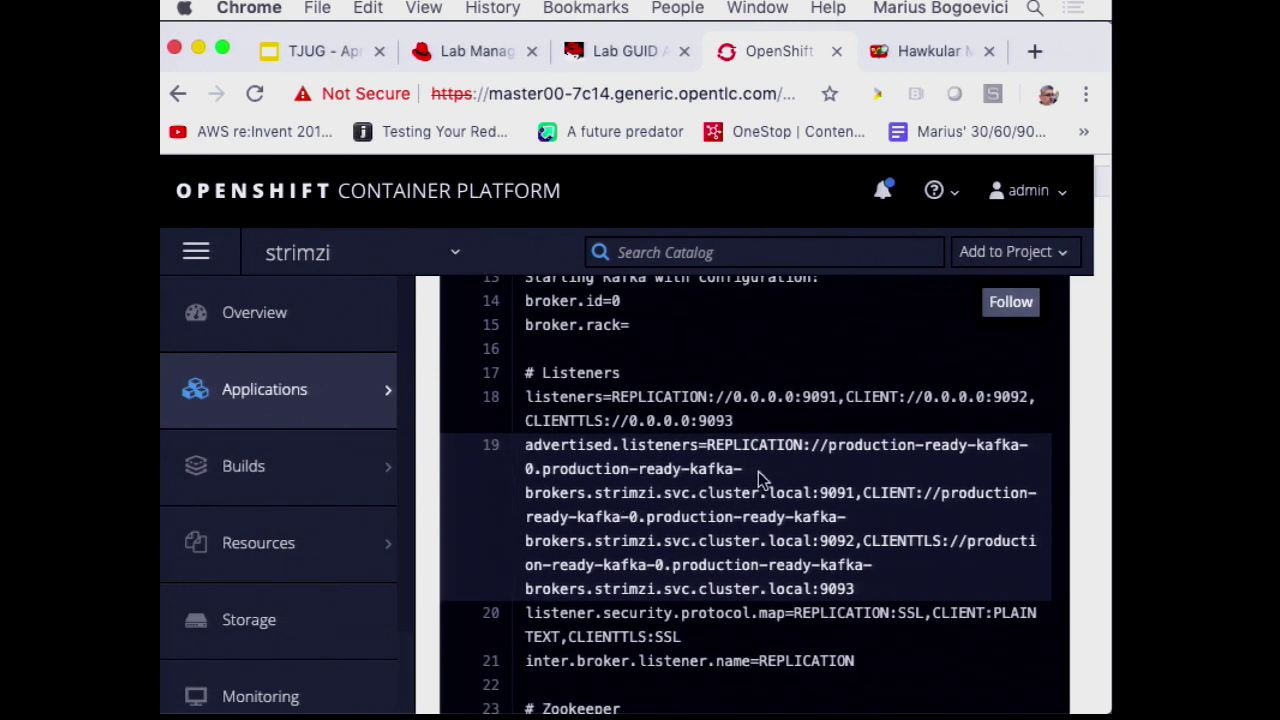
{"action": "scroll", "coordinate": [785, 490], "scroll_direction": "down", "scroll_amount": 1}
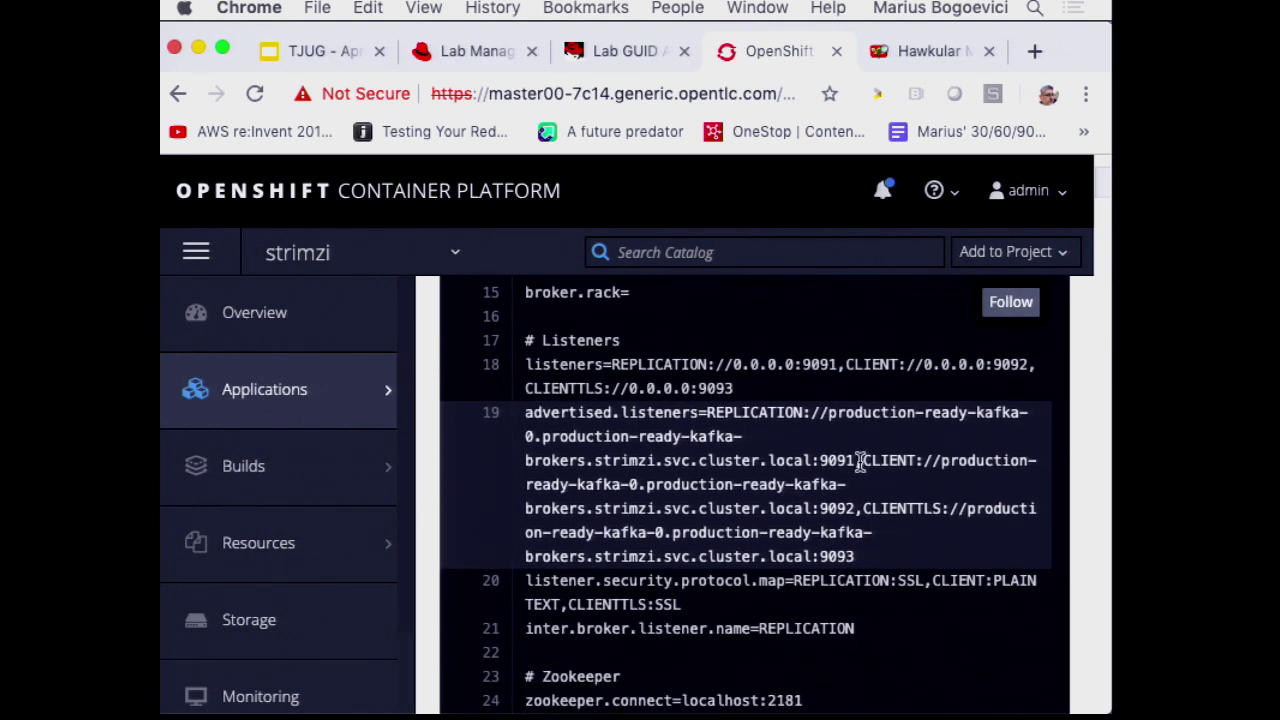
{"action": "left_click_drag", "start_coordinate": [862, 460], "coordinate": [812, 507]}
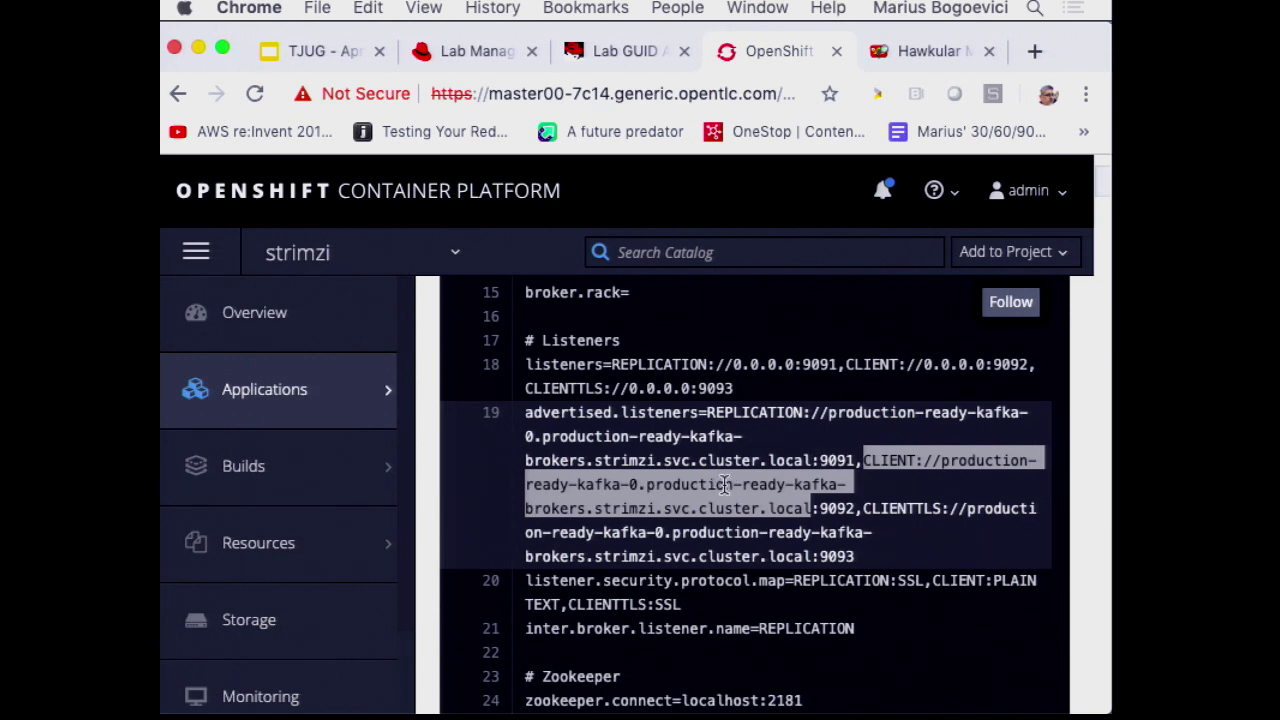
{"action": "scroll", "coordinate": [724, 484], "scroll_direction": "down", "scroll_amount": 1}
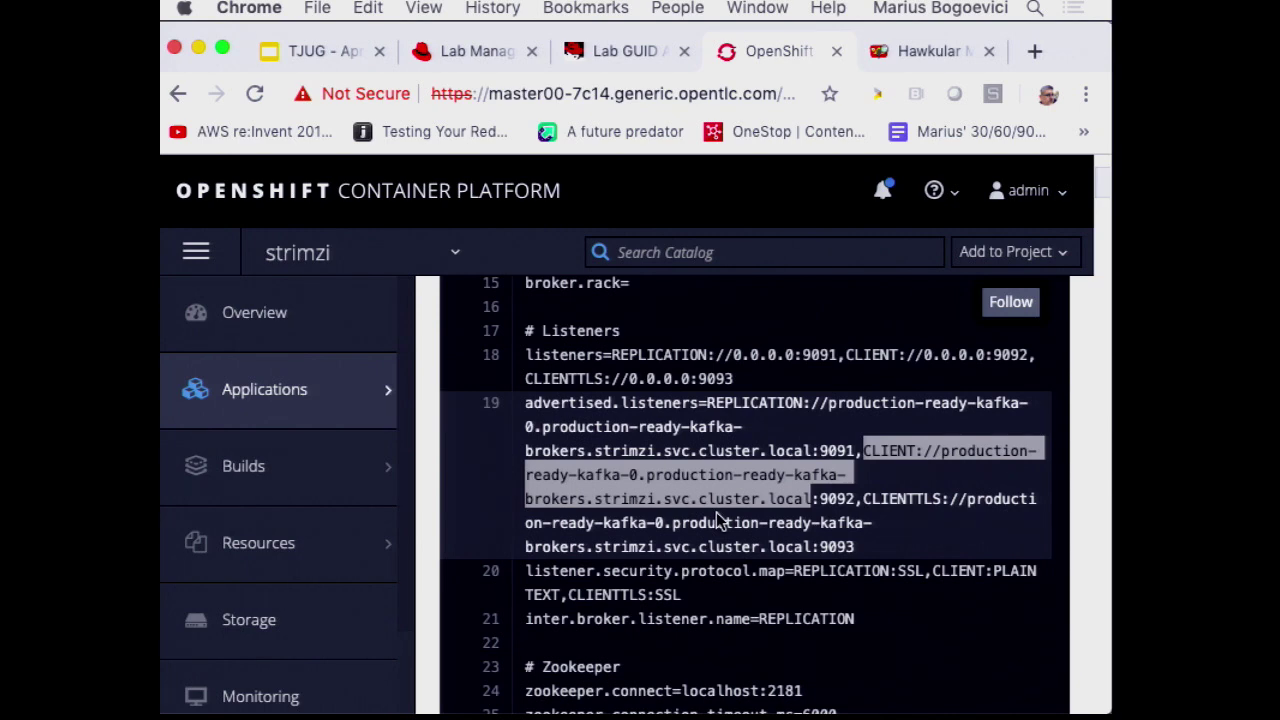
Read through the remaining kafka container log, including the garbage collection entries and the library classpath.
{"action": "scroll", "coordinate": [716, 515], "scroll_direction": "down", "scroll_amount": 15}
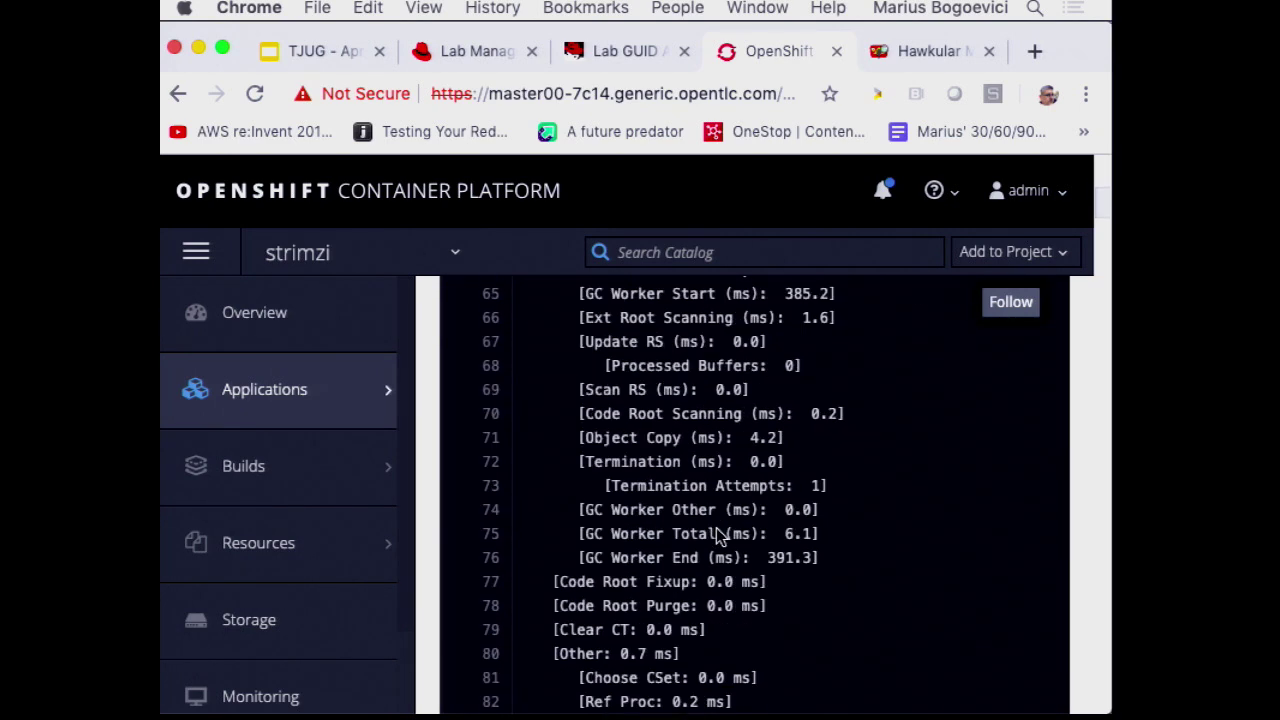
{"action": "mouse_move", "coordinate": [305, 369]}
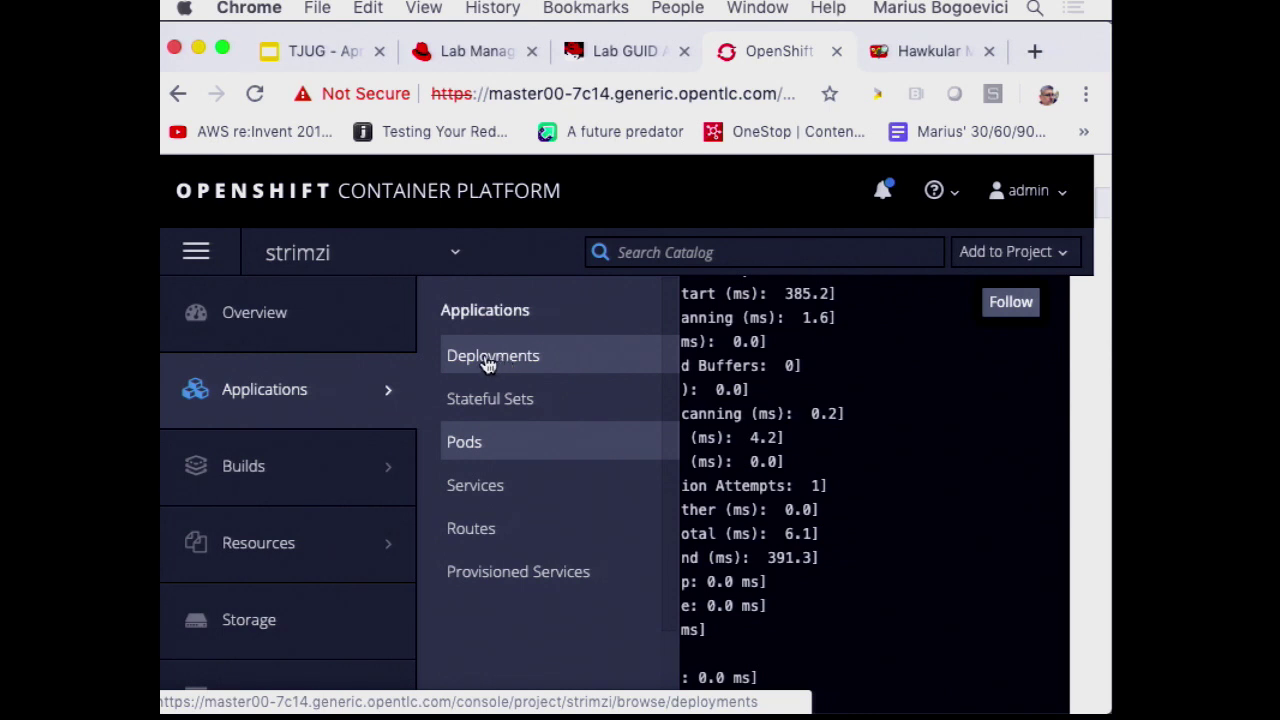
{"action": "mouse_move", "coordinate": [308, 710]}
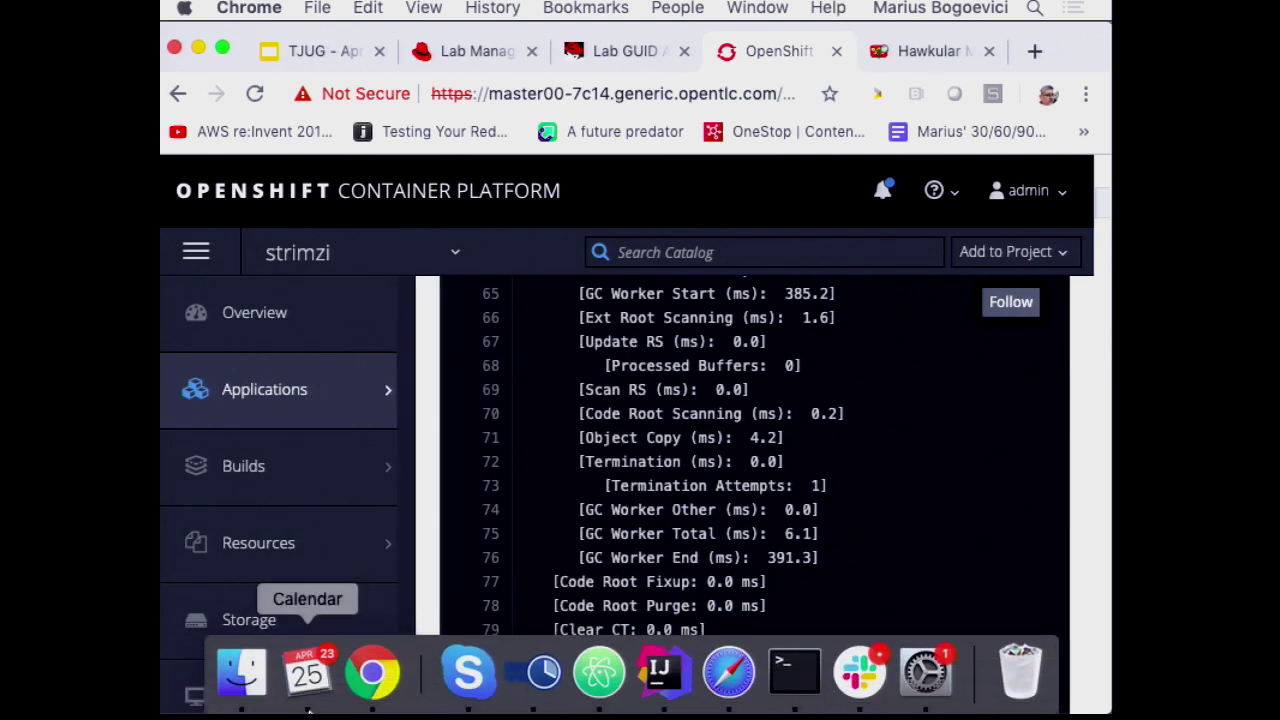
{"action": "scroll", "coordinate": [737, 646], "scroll_direction": "down", "scroll_amount": 10}
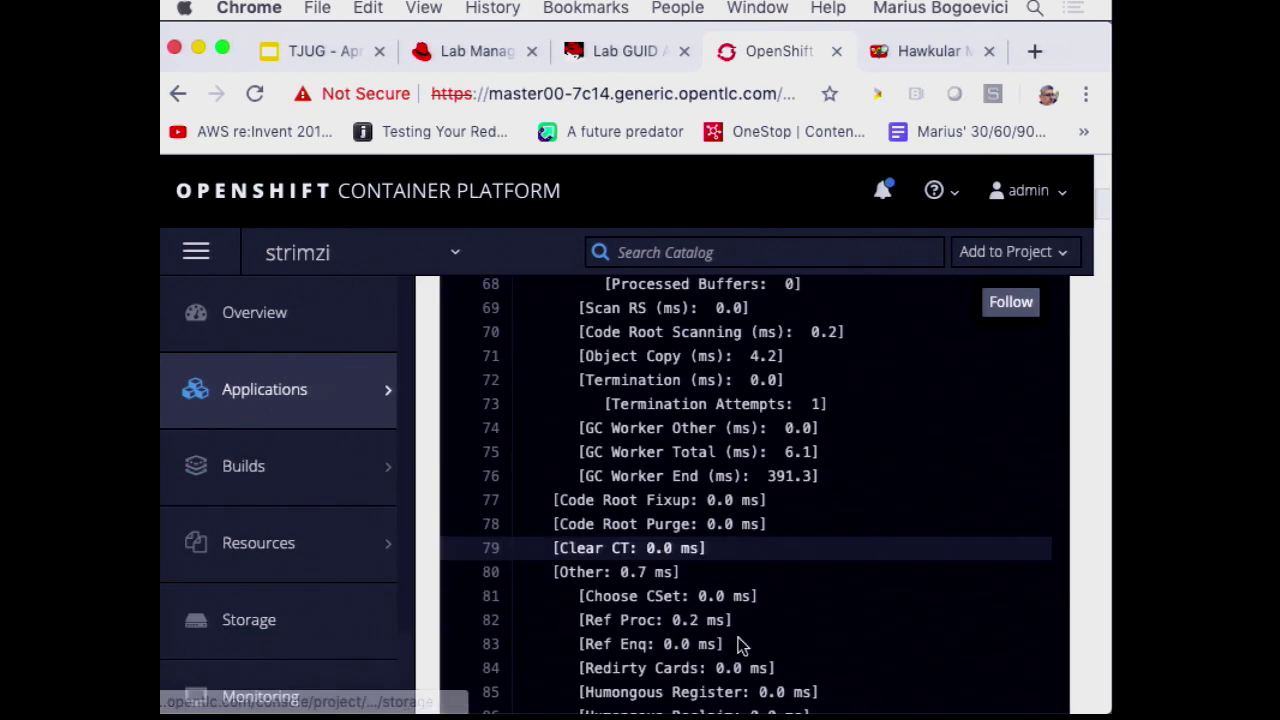
{"action": "scroll", "coordinate": [737, 646], "scroll_direction": "down", "scroll_amount": 20}
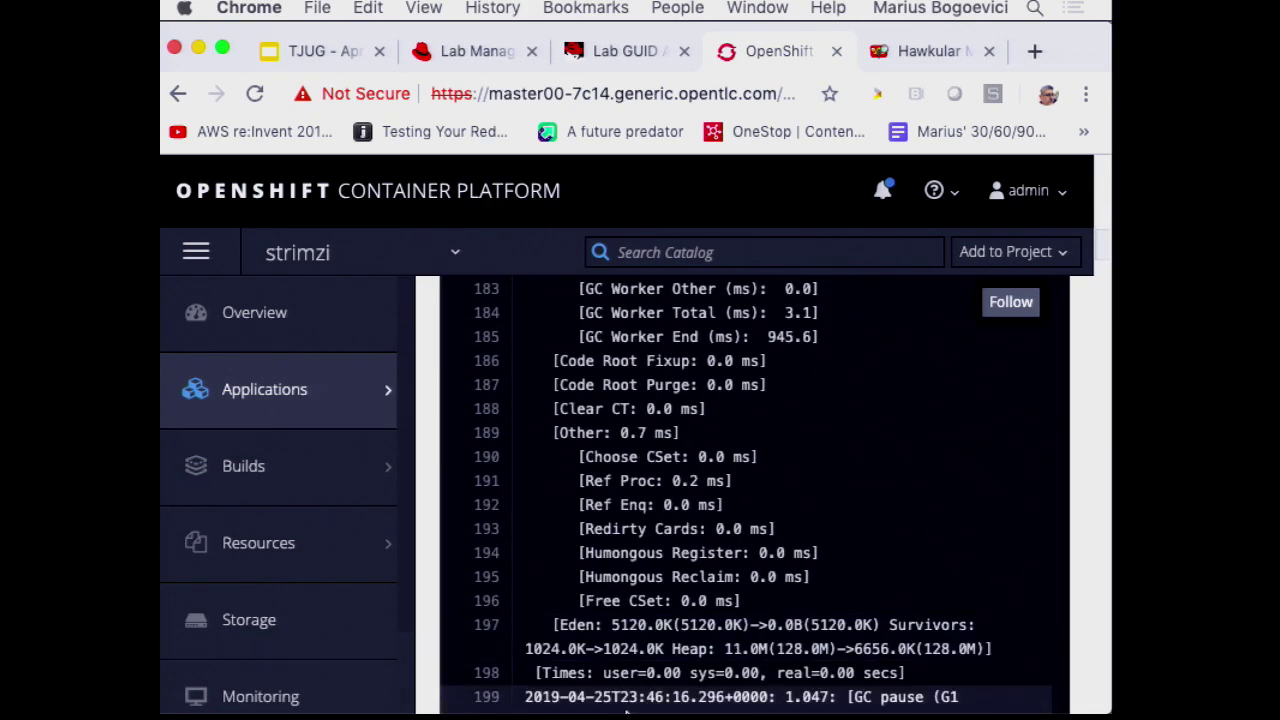
{"action": "scroll", "coordinate": [648, 522], "scroll_direction": "down", "scroll_amount": 20}
{"action": "mouse_move", "coordinate": [600, 708]}
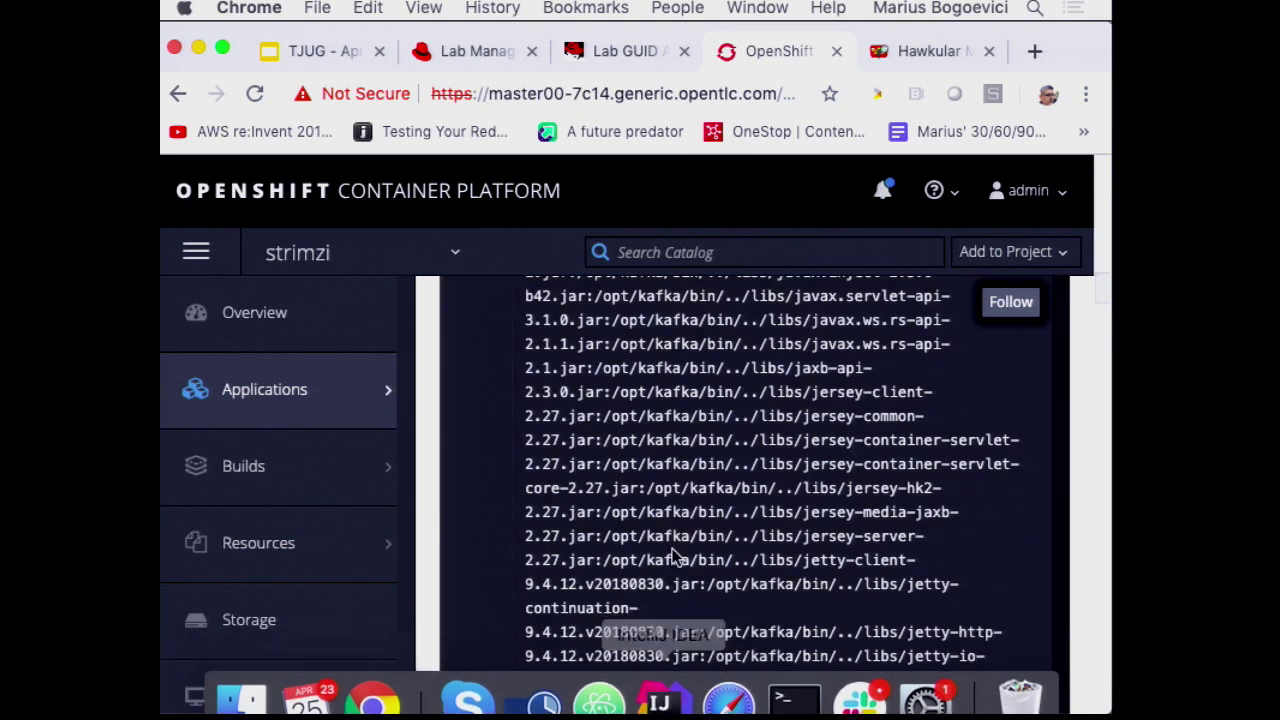
Switch to IntelliJ IDEA, enlarge the terminal and enter ./mvnw clean package fabric8:deploy at the output-words prompt.
{"action": "left_click", "coordinate": [662, 692]}
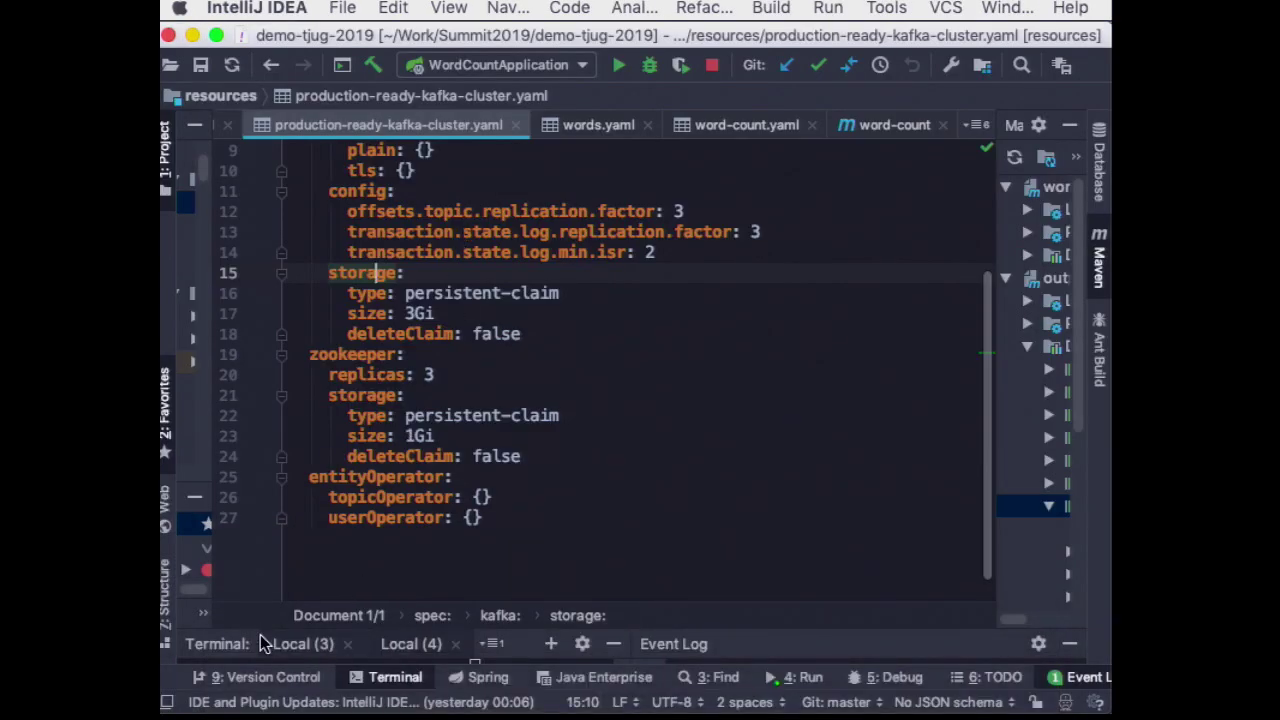
{"action": "left_click_drag", "start_coordinate": [297, 627], "coordinate": [280, 455]}
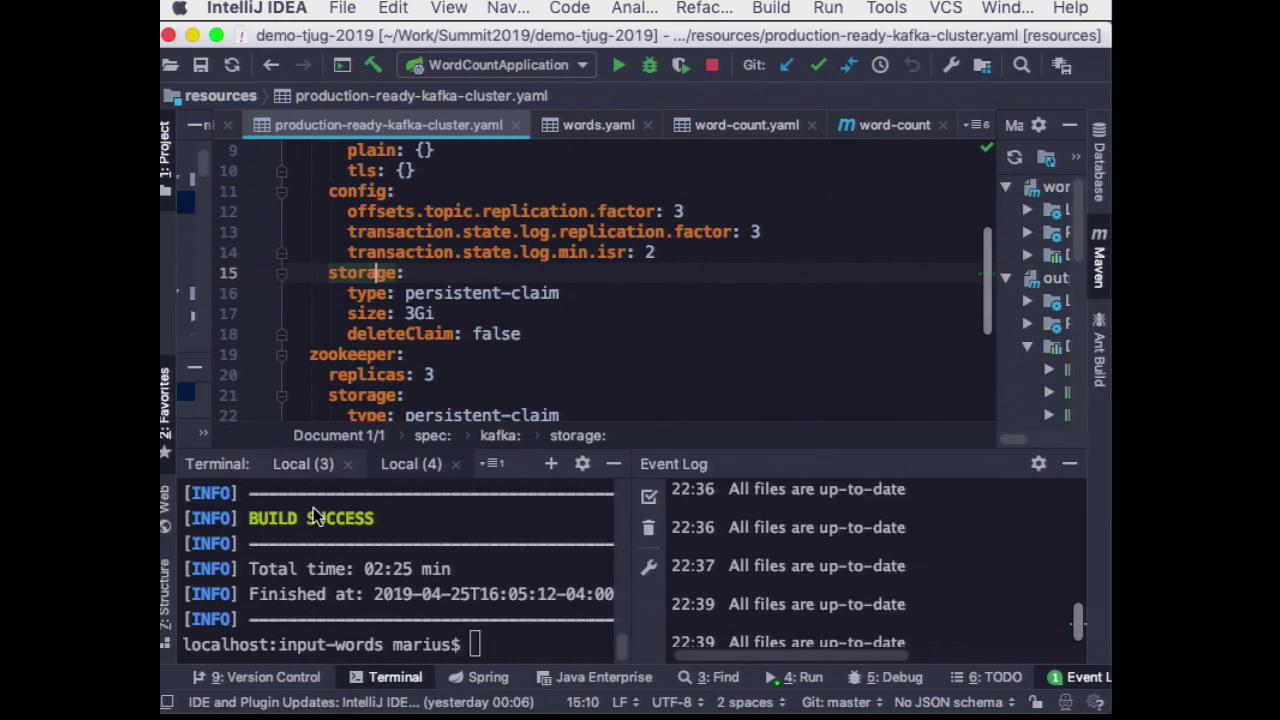
{"action": "left_click", "coordinate": [290, 465]}
{"action": "type", "text": "./mvnw clean package fabric8:deploy"}
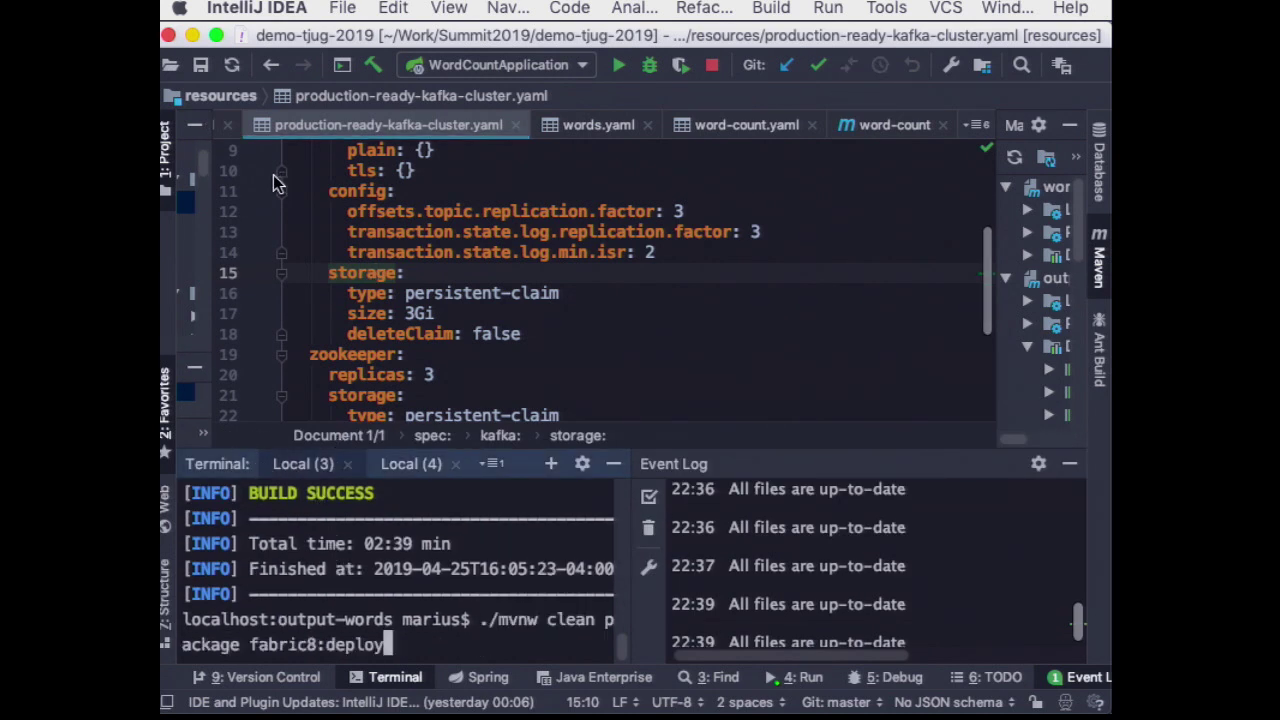
Open the WordsRestServiceApplication class from the input-words module's ca.tjug.april2019.input package.
{"action": "left_click", "coordinate": [165, 148]}
{"action": "scroll", "coordinate": [552, 271], "scroll_direction": "up", "scroll_amount": 5}
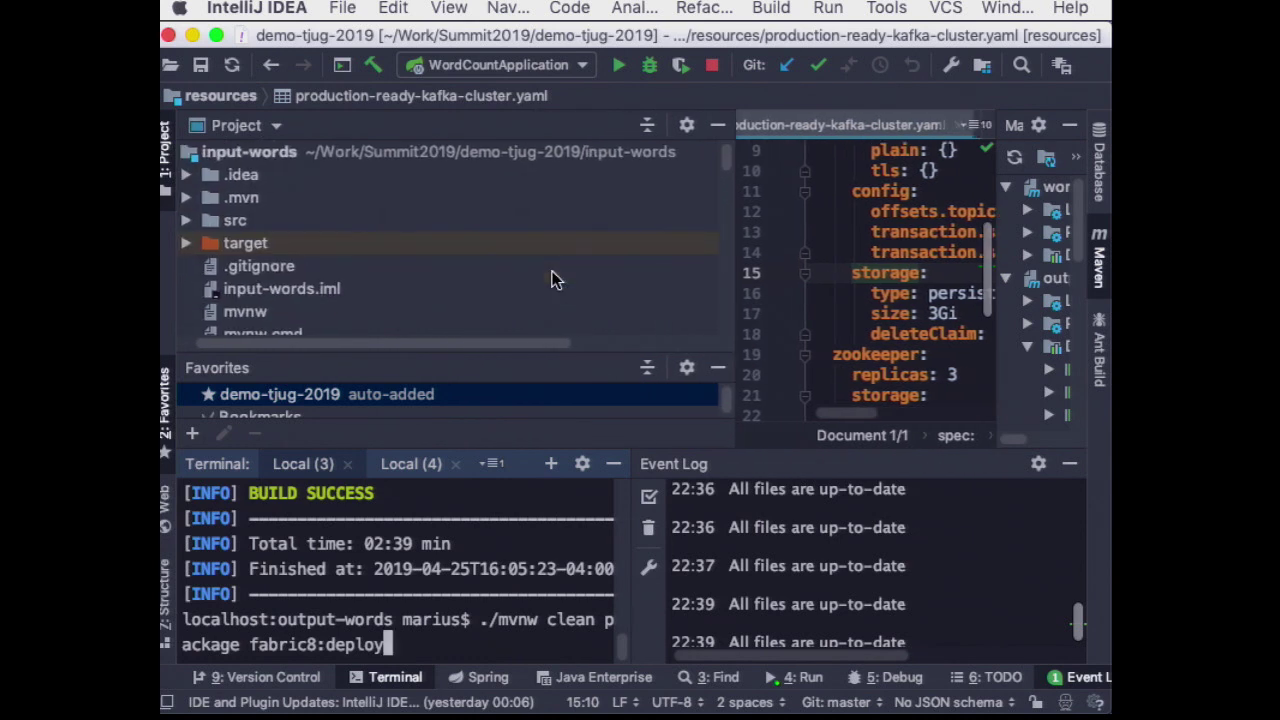
{"action": "left_click", "coordinate": [207, 220]}
{"action": "left_click", "coordinate": [229, 243]}
{"action": "left_click", "coordinate": [251, 266]}
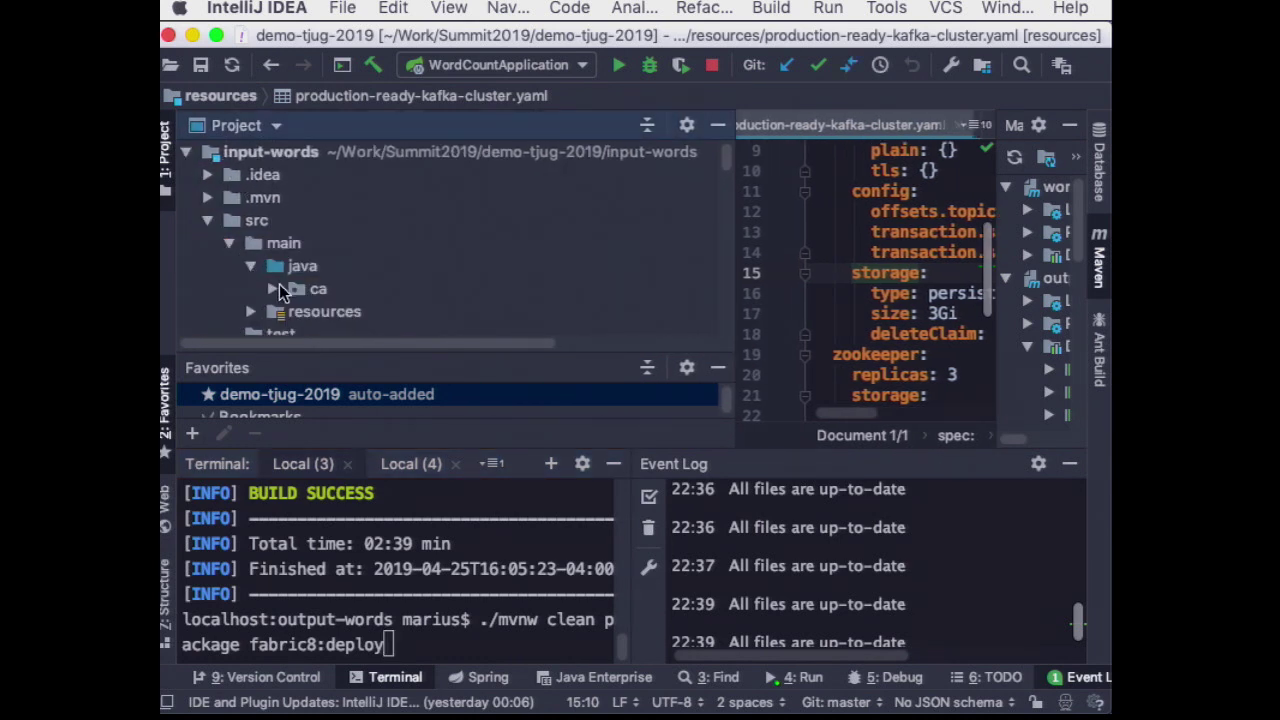
{"action": "double_click", "coordinate": [310, 290]}
{"action": "left_click", "coordinate": [295, 300]}
{"action": "left_click", "coordinate": [291, 299]}
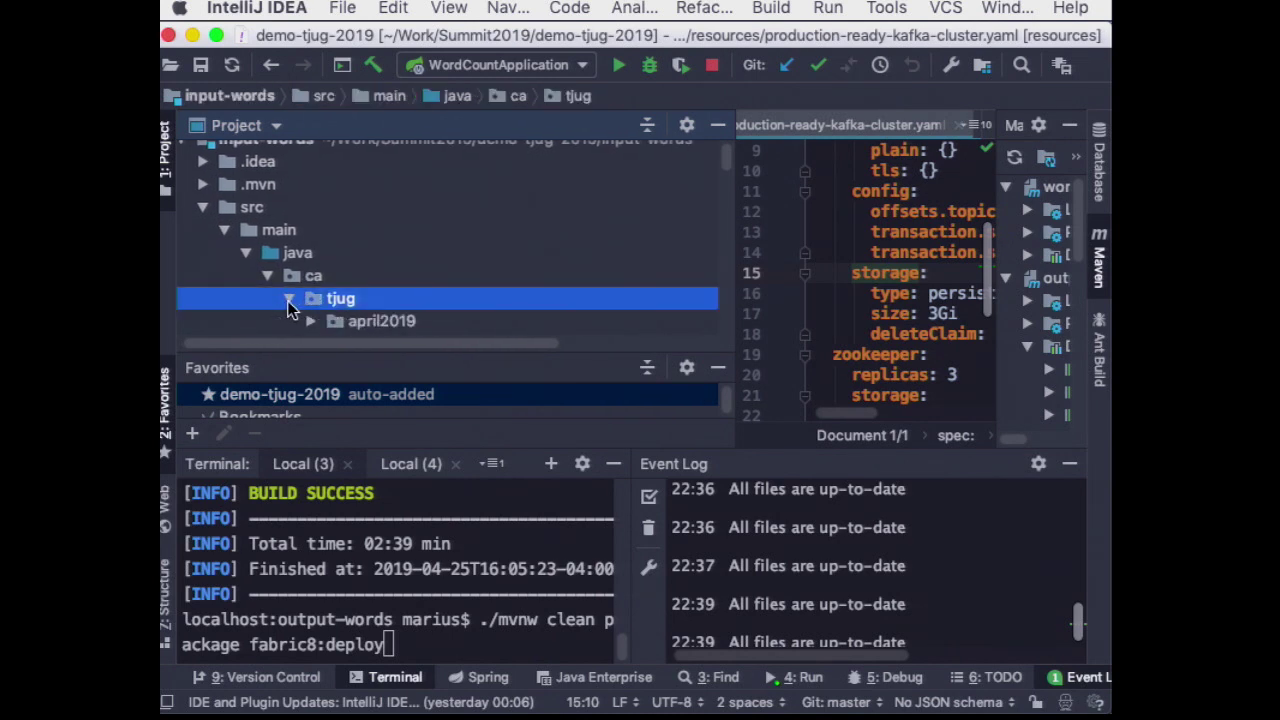
{"action": "left_click", "coordinate": [300, 320]}
{"action": "left_click", "coordinate": [309, 322]}
{"action": "scroll", "coordinate": [391, 189], "scroll_direction": "down", "scroll_amount": 1}
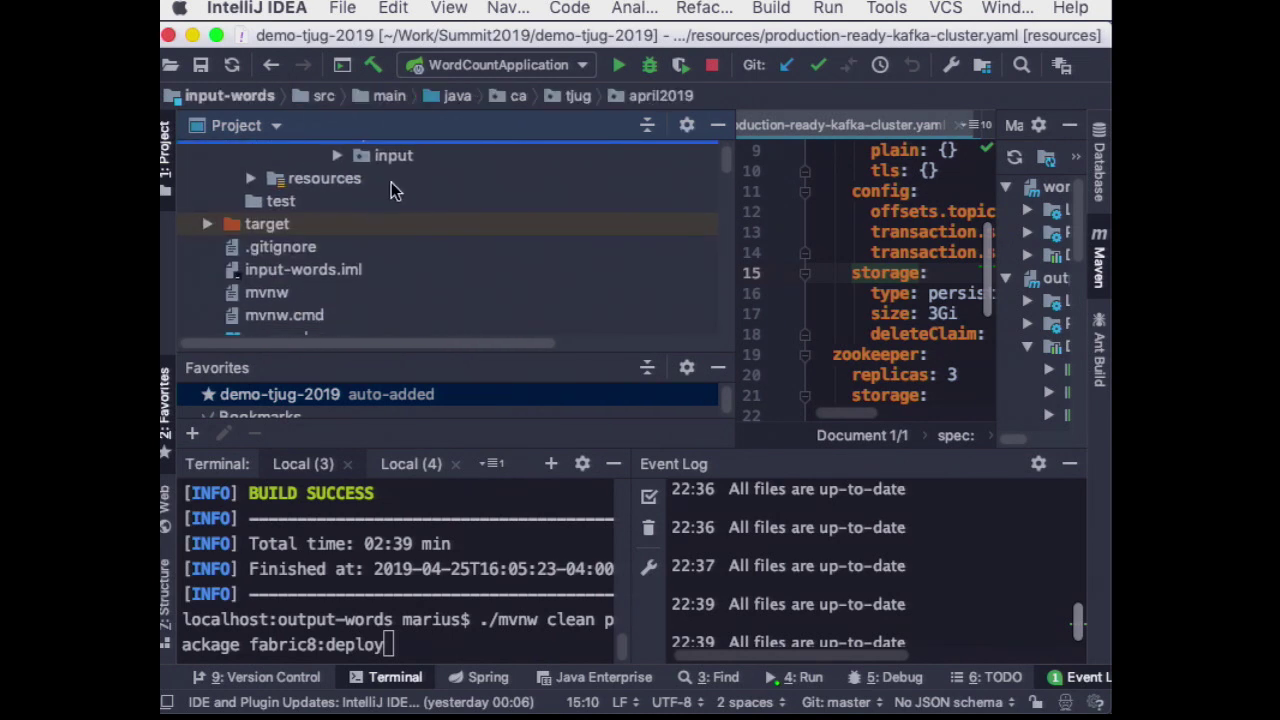
{"action": "left_click", "coordinate": [331, 163]}
{"action": "double_click", "coordinate": [396, 186]}
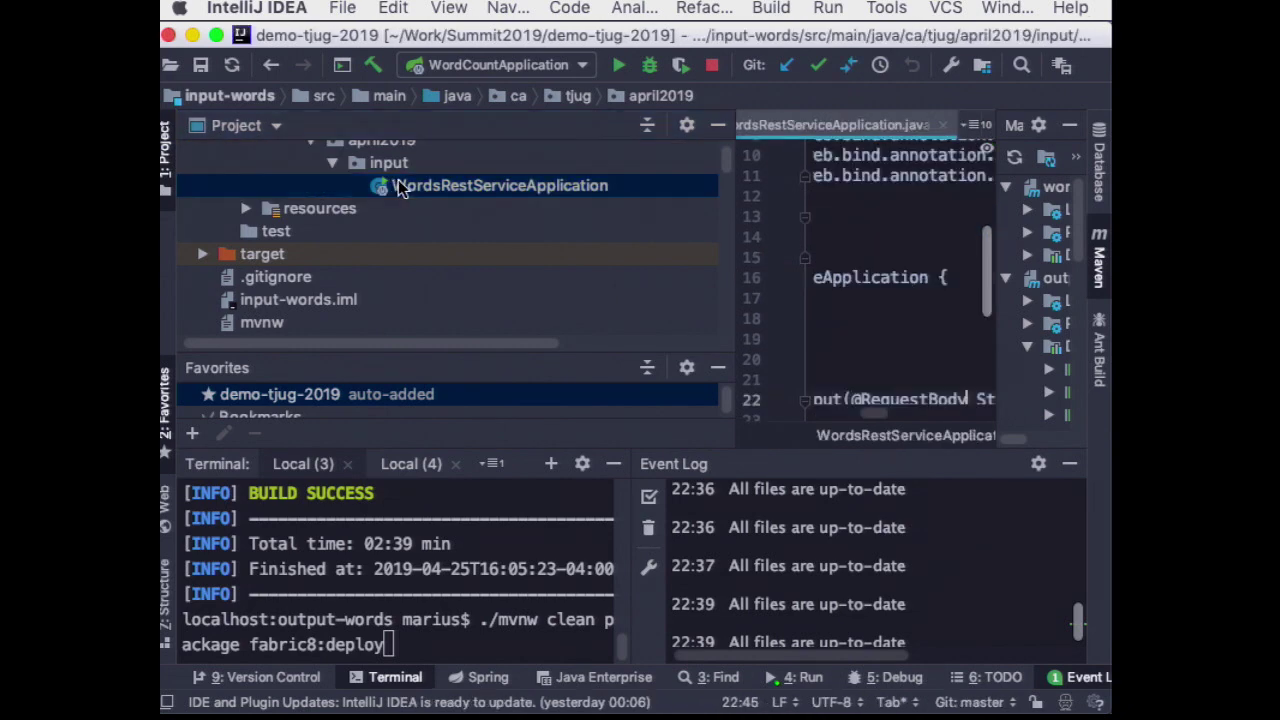
Widen the editor and examine the /lines post mapping and publishToOutput method in WordsRestServiceApplication.
{"action": "scroll", "coordinate": [730, 219], "scroll_direction": "down", "scroll_amount": 5}
{"action": "left_click_drag", "start_coordinate": [730, 219], "coordinate": [290, 222]}
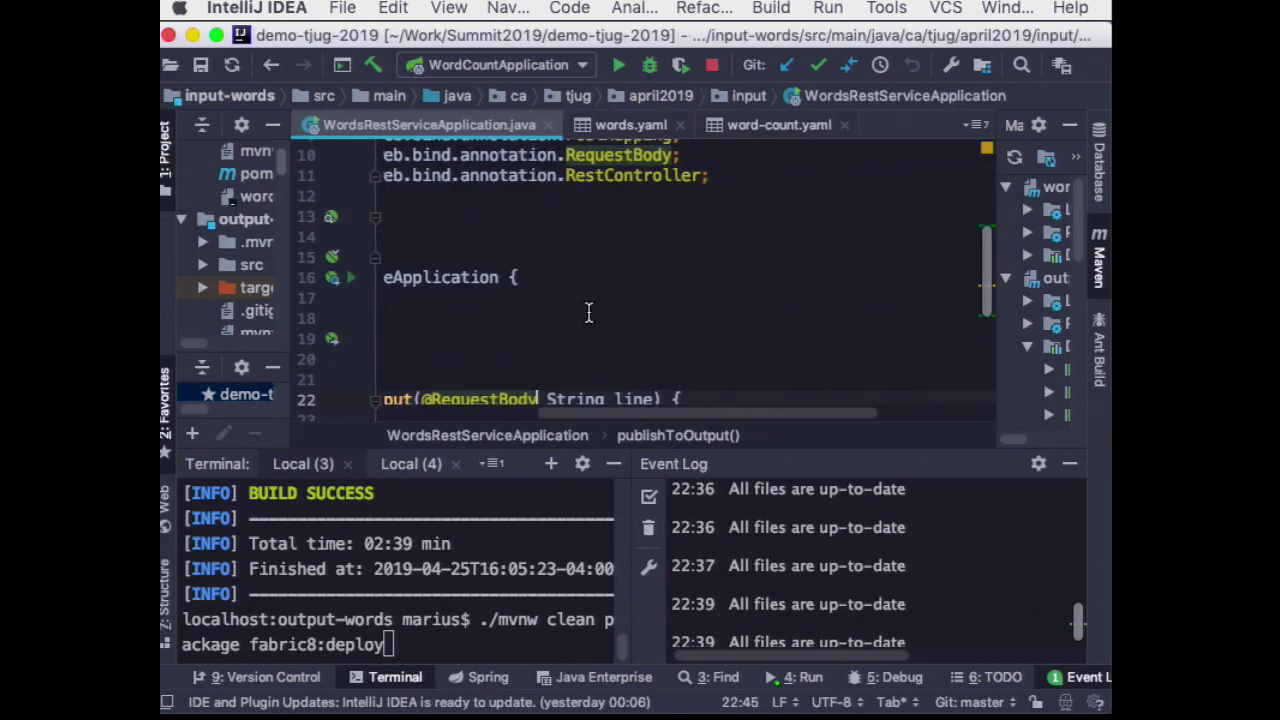
{"action": "scroll", "coordinate": [588, 310], "scroll_direction": "down", "scroll_amount": 1}
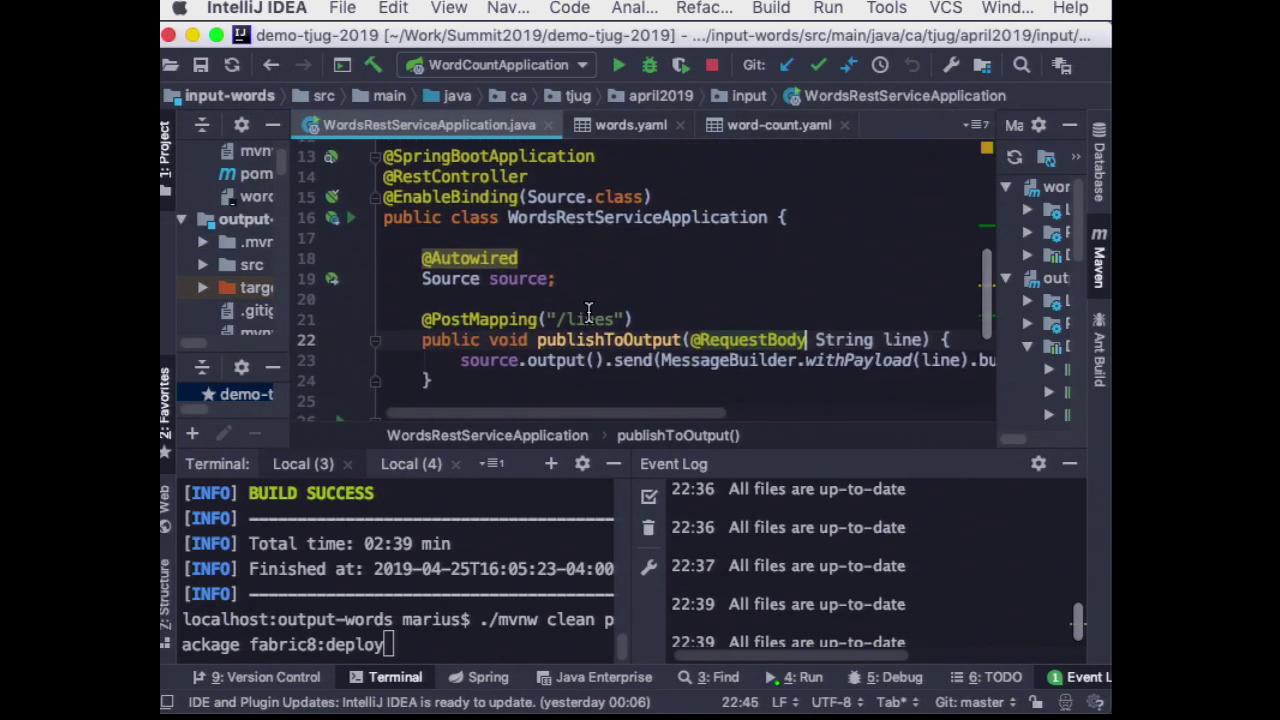
{"action": "scroll", "coordinate": [588, 312], "scroll_direction": "down", "scroll_amount": 2}
{"action": "scroll", "coordinate": [588, 312], "scroll_direction": "up", "scroll_amount": 3}
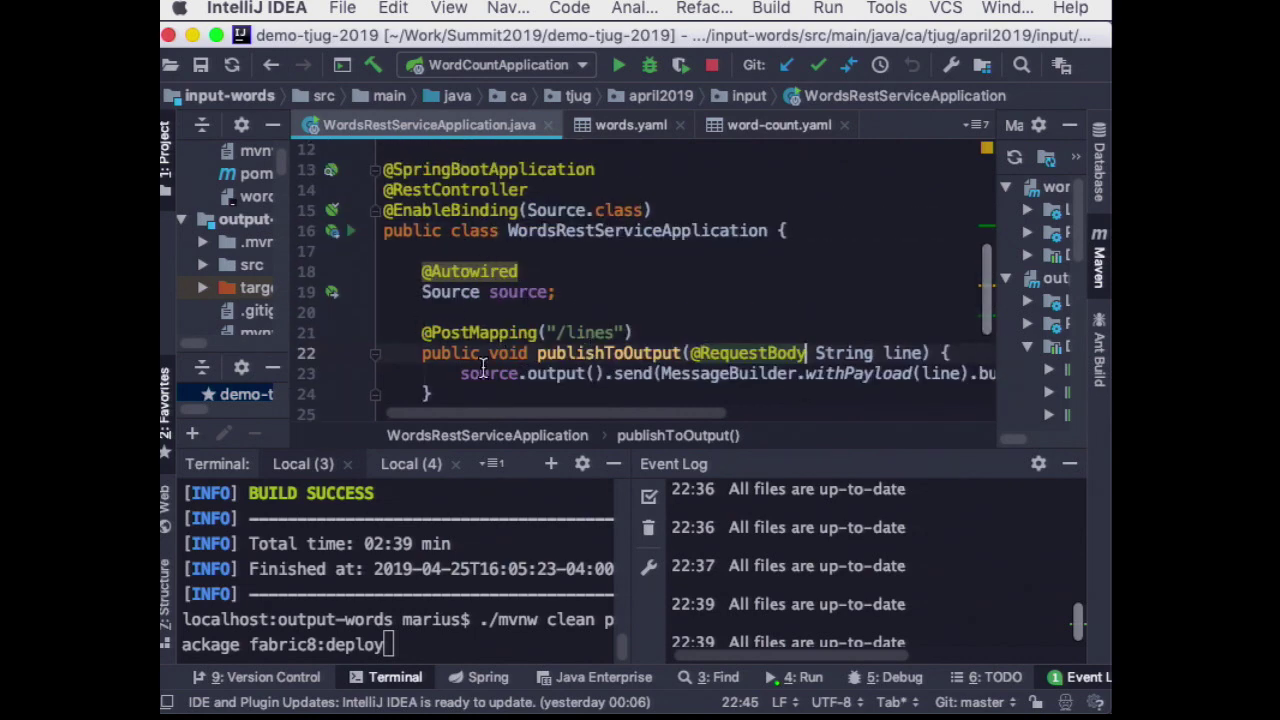
Open the DemoWordCountRestApplication class from the output-words module's ca.tjug.april2019 package.
{"action": "left_click_drag", "start_coordinate": [297, 251], "coordinate": [650, 255]}
{"action": "scroll", "coordinate": [474, 276], "scroll_direction": "down", "scroll_amount": 3}
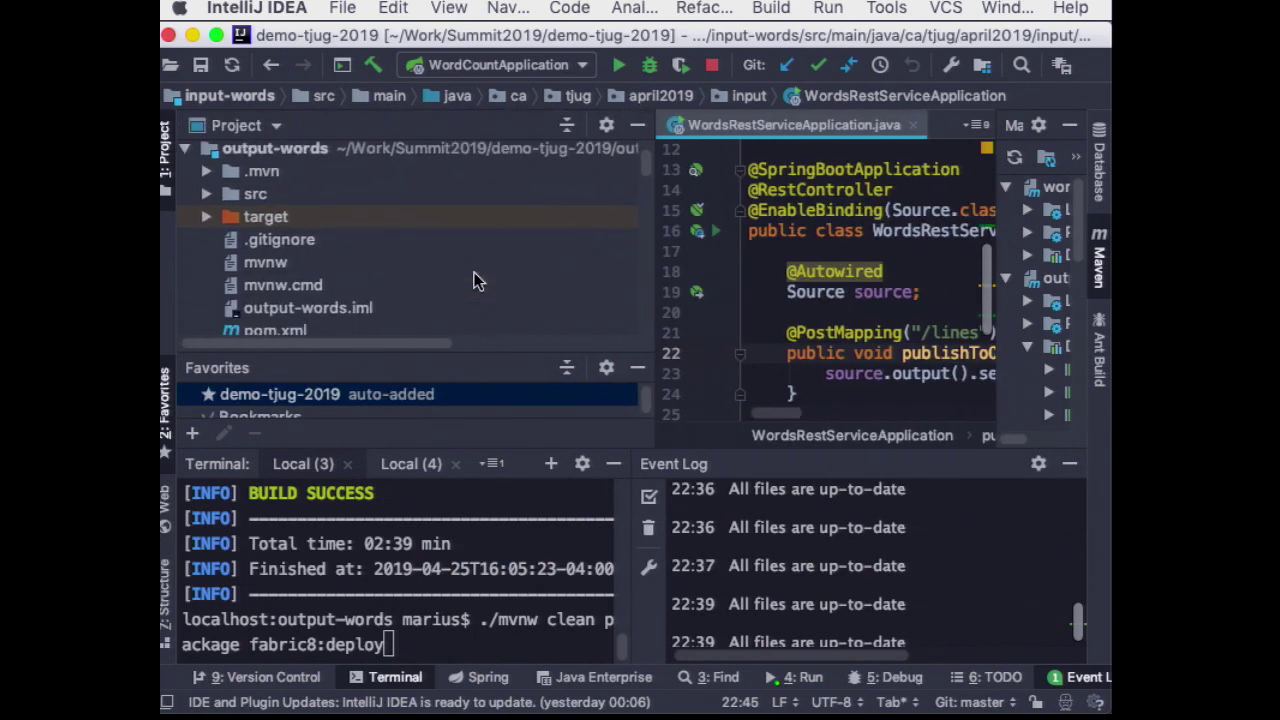
{"action": "left_click", "coordinate": [206, 194]}
{"action": "left_click", "coordinate": [228, 217]}
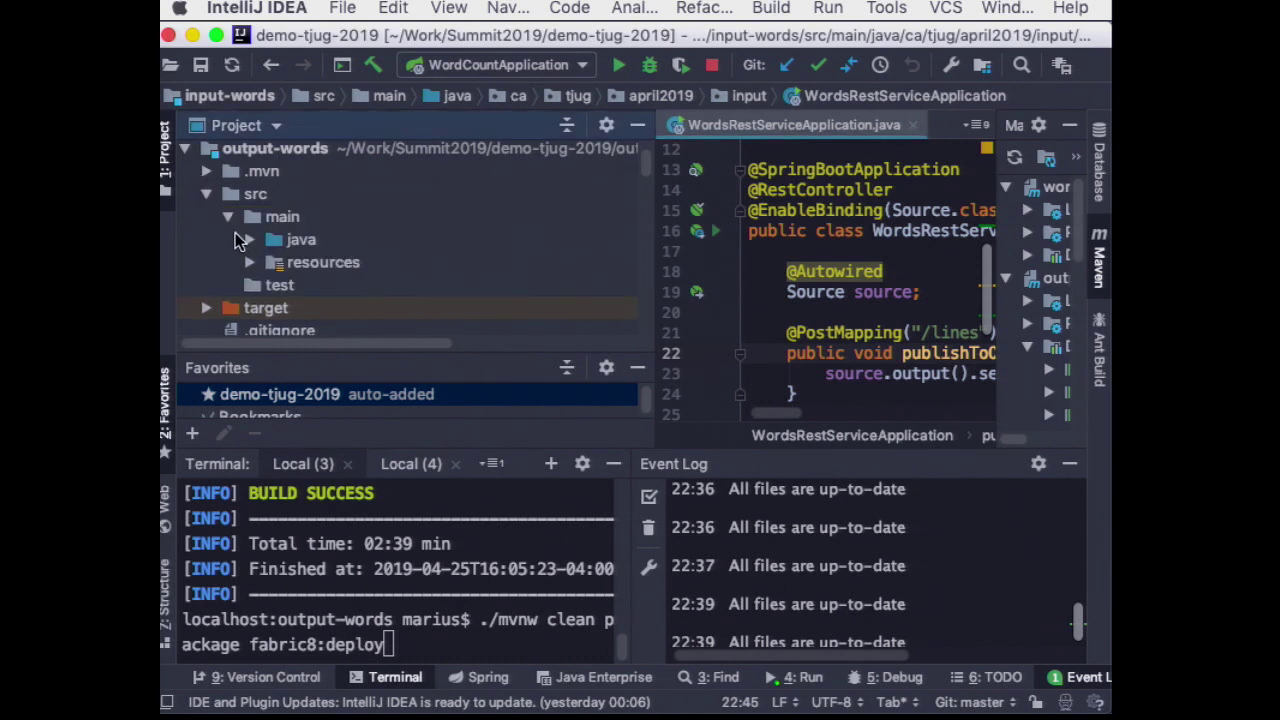
{"action": "left_click", "coordinate": [247, 245]}
{"action": "left_click", "coordinate": [249, 240]}
{"action": "double_click", "coordinate": [295, 262]}
{"action": "left_click", "coordinate": [292, 285]}
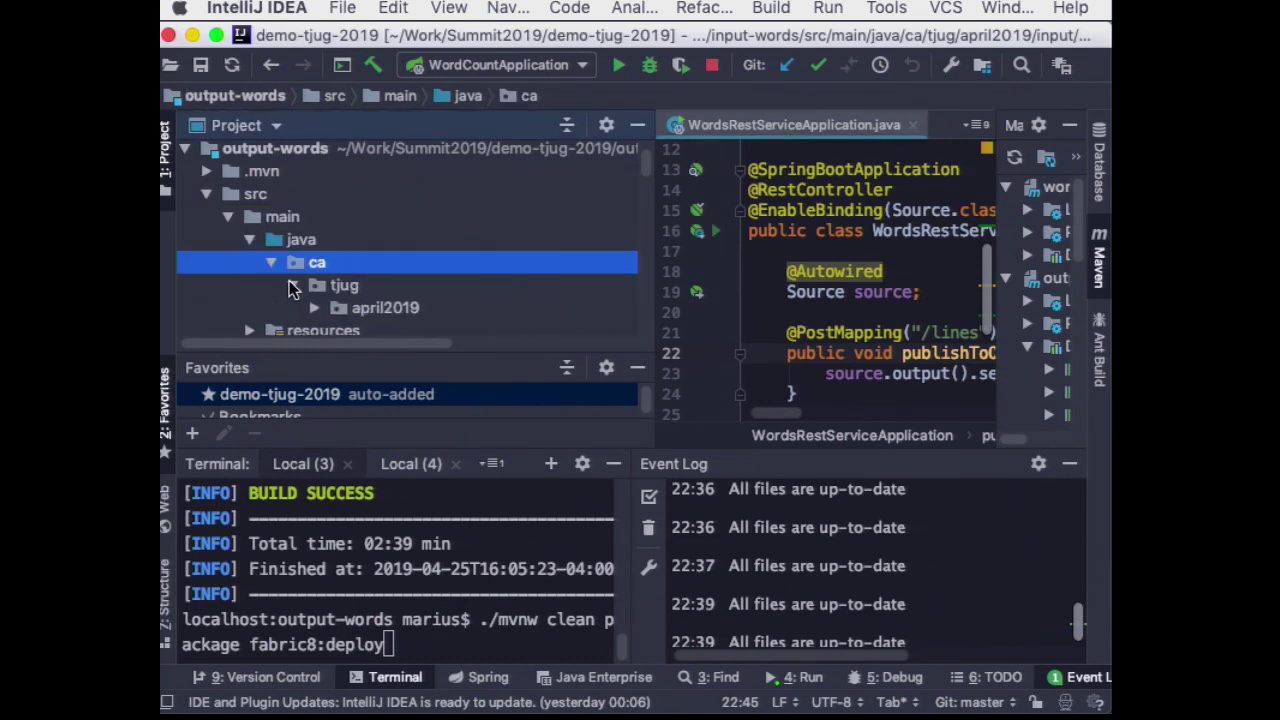
{"action": "left_click", "coordinate": [307, 288]}
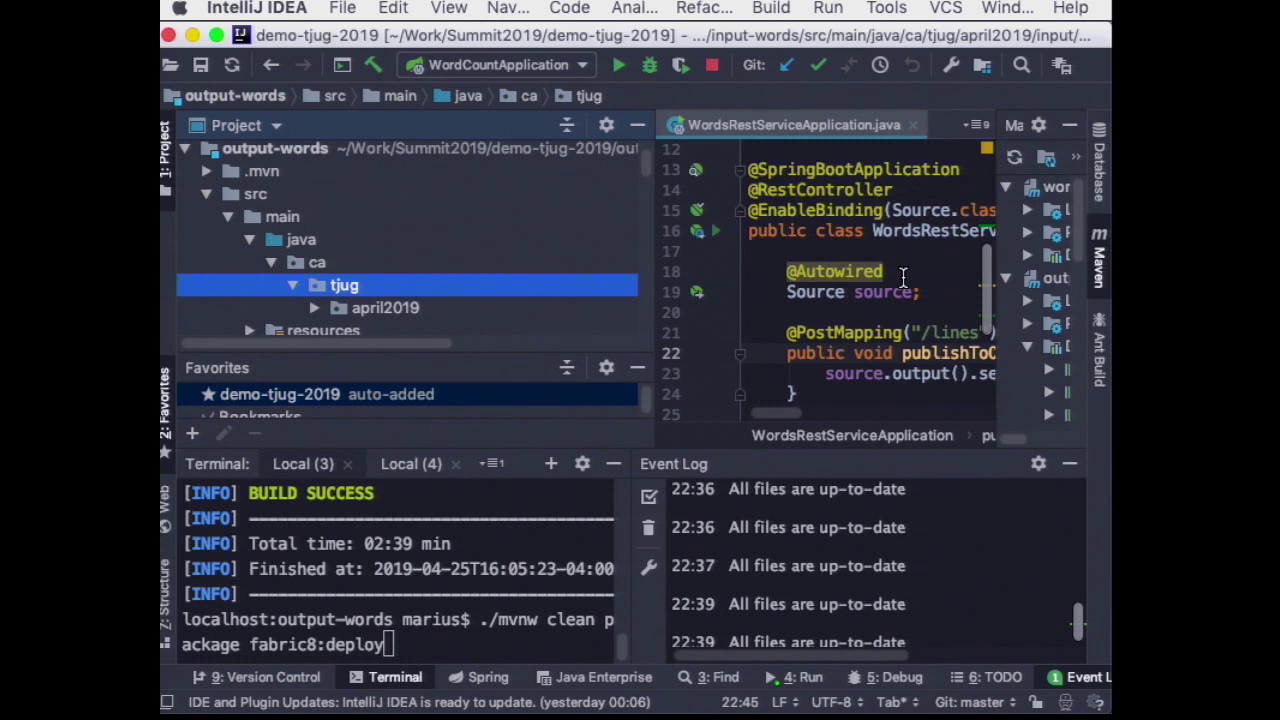
{"action": "scroll", "coordinate": [302, 273], "scroll_direction": "down", "scroll_amount": 2}
{"action": "left_click", "coordinate": [314, 254]}
{"action": "double_click", "coordinate": [378, 282]}
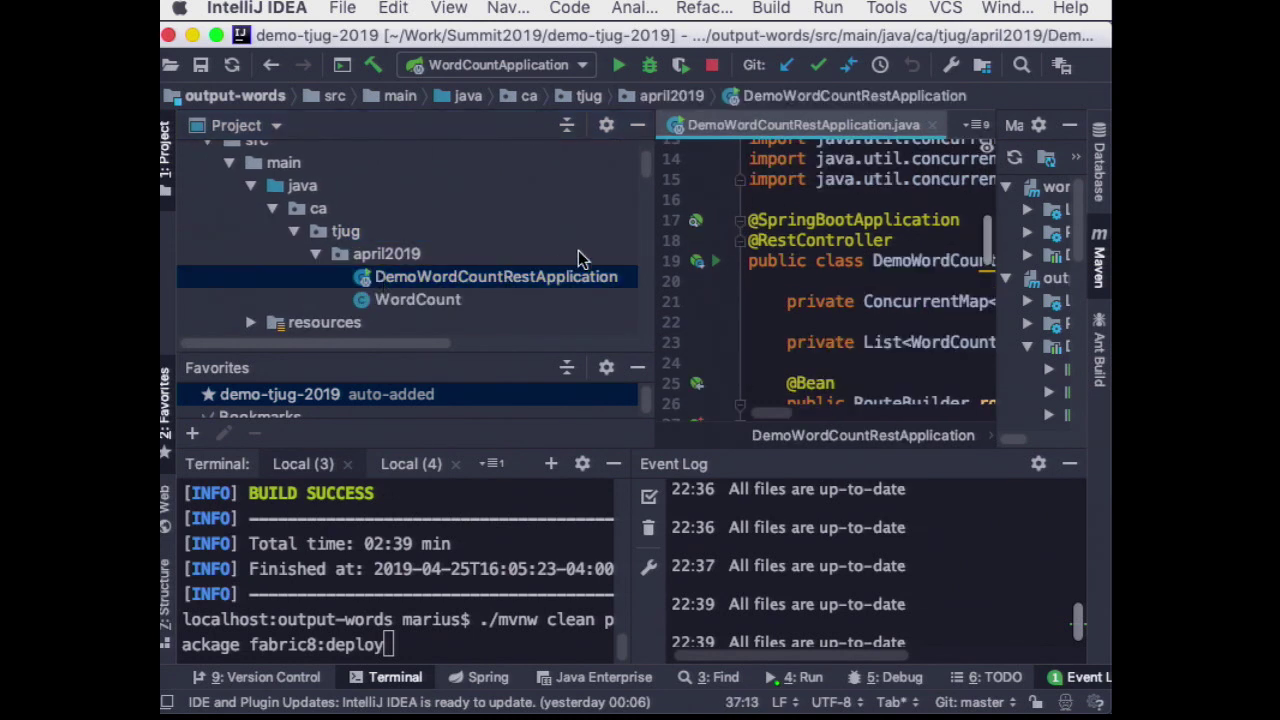
Hide the project tree and examine the Kafka word-count route in DemoWordCountRestApplication's routeBuilder method.
{"action": "key", "text": "super+1"}
{"action": "scroll", "coordinate": [510, 243], "scroll_direction": "down", "scroll_amount": 2}
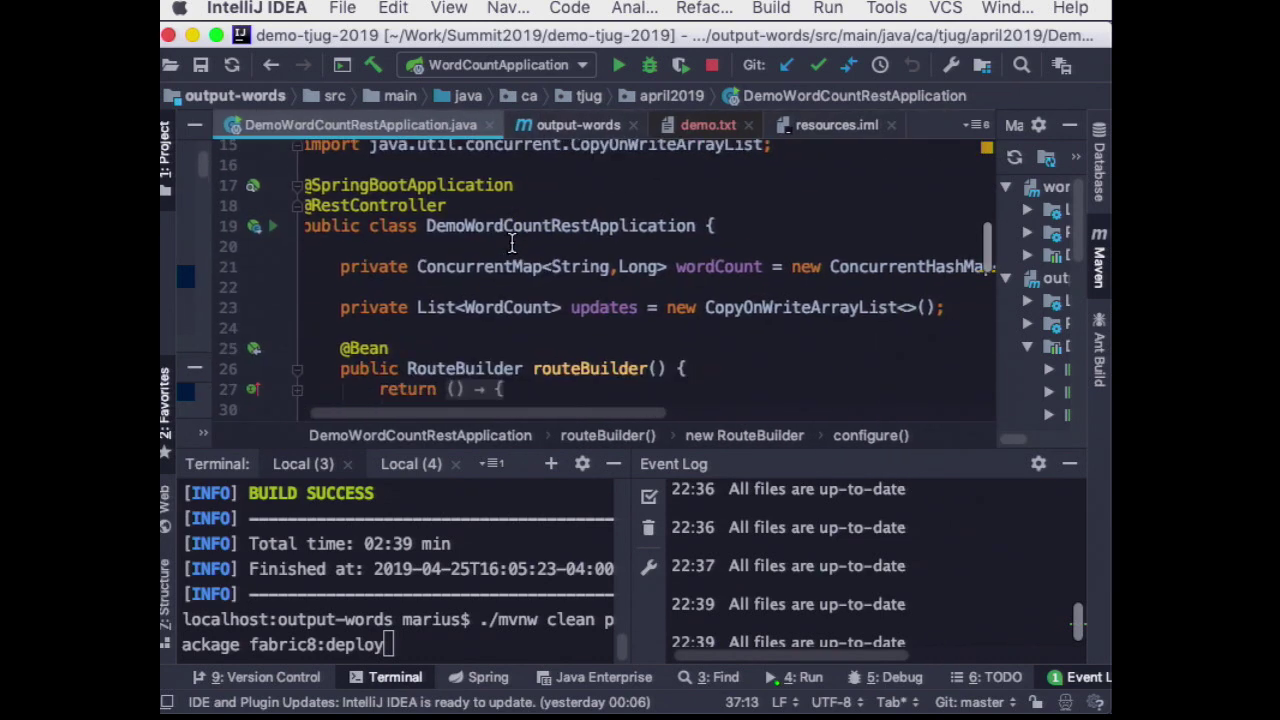
{"action": "scroll", "coordinate": [510, 243], "scroll_direction": "down", "scroll_amount": 5}
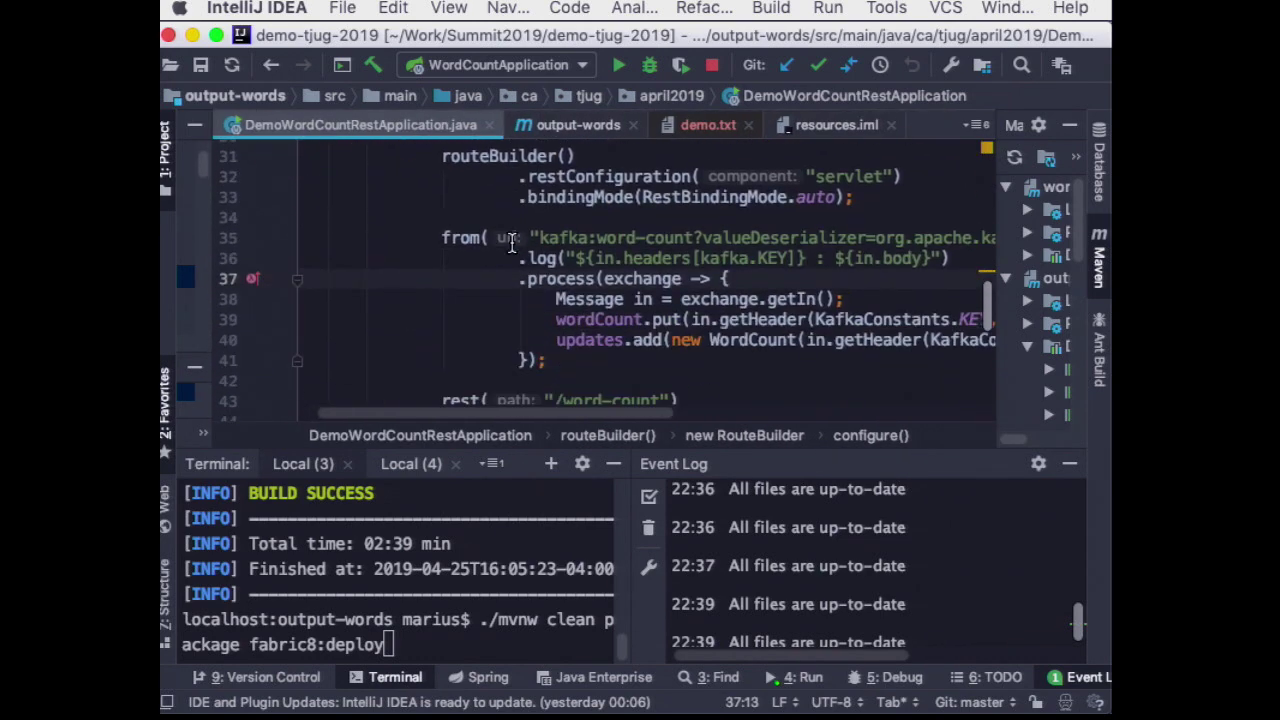
{"action": "scroll", "coordinate": [510, 243], "scroll_direction": "right", "scroll_amount": 5}
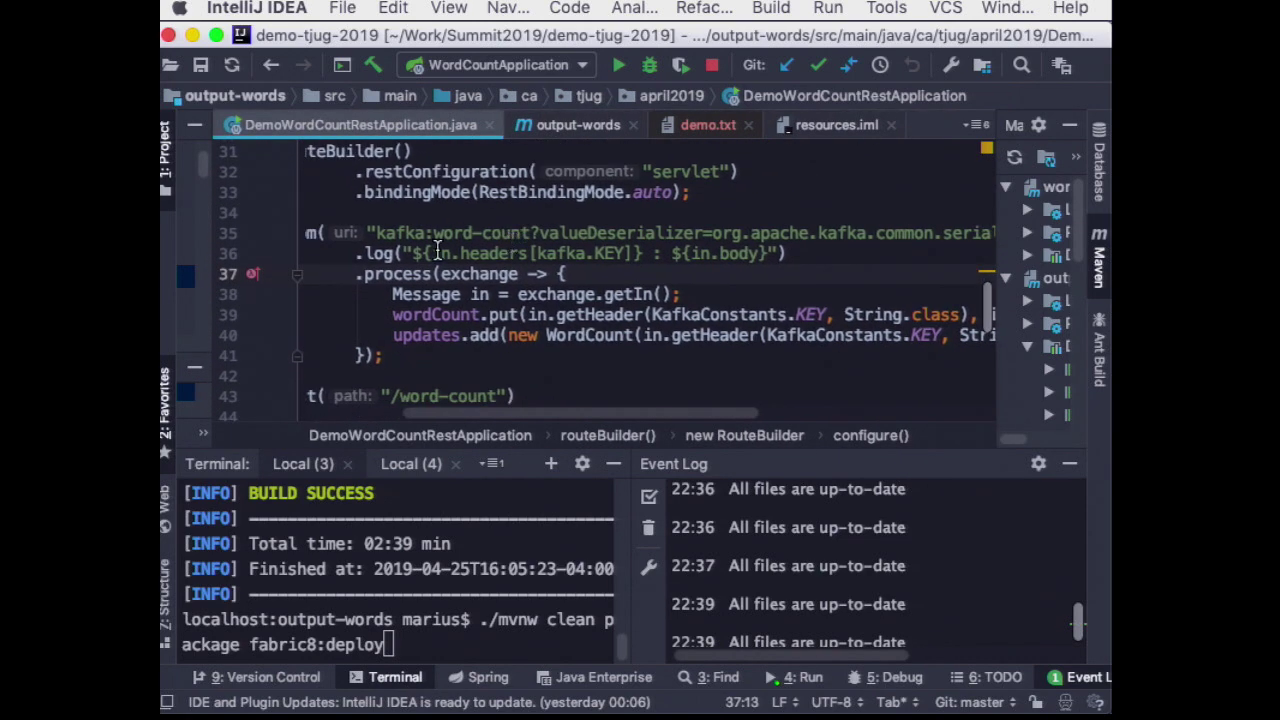
Open the WordCountApplication class from the word-count module's ca.tjug.april2019.wordcount package.
{"action": "left_click_drag", "start_coordinate": [208, 213], "coordinate": [829, 274]}
{"action": "scroll", "coordinate": [552, 343], "scroll_direction": "down", "scroll_amount": 5}
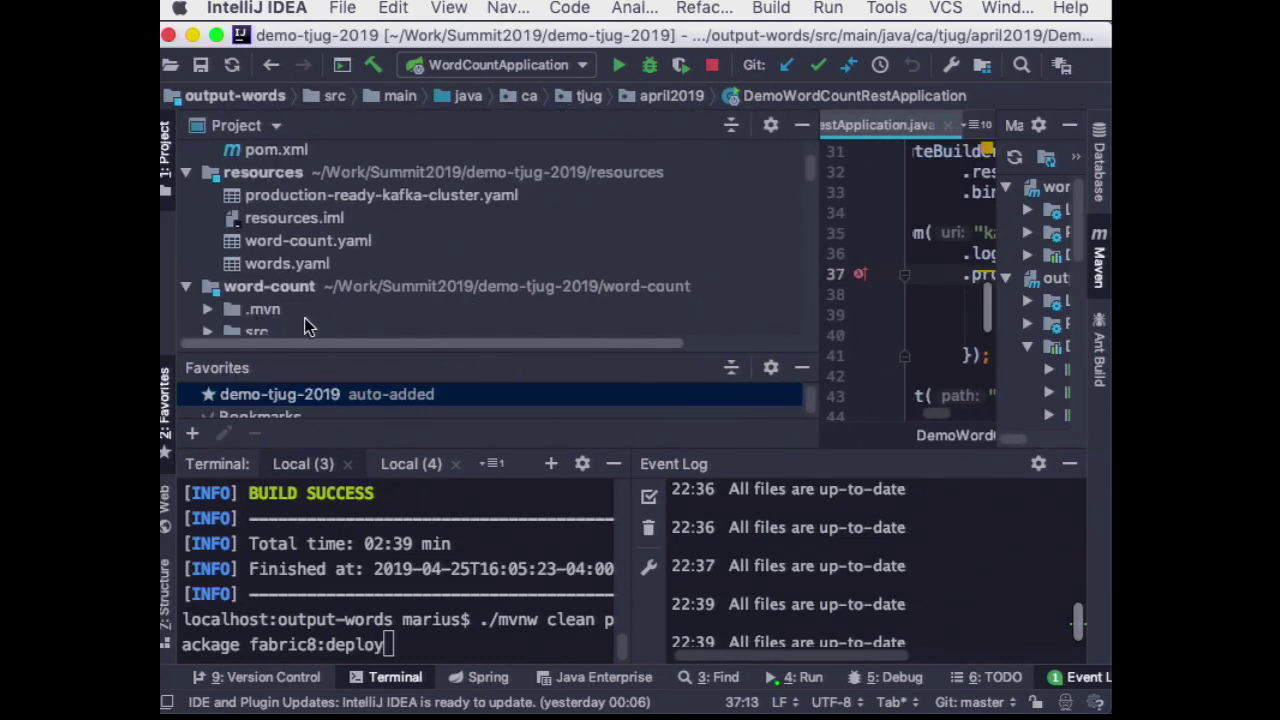
{"action": "scroll", "coordinate": [304, 317], "scroll_direction": "down", "scroll_amount": 3}
{"action": "left_click", "coordinate": [204, 191]}
{"action": "left_click", "coordinate": [224, 212]}
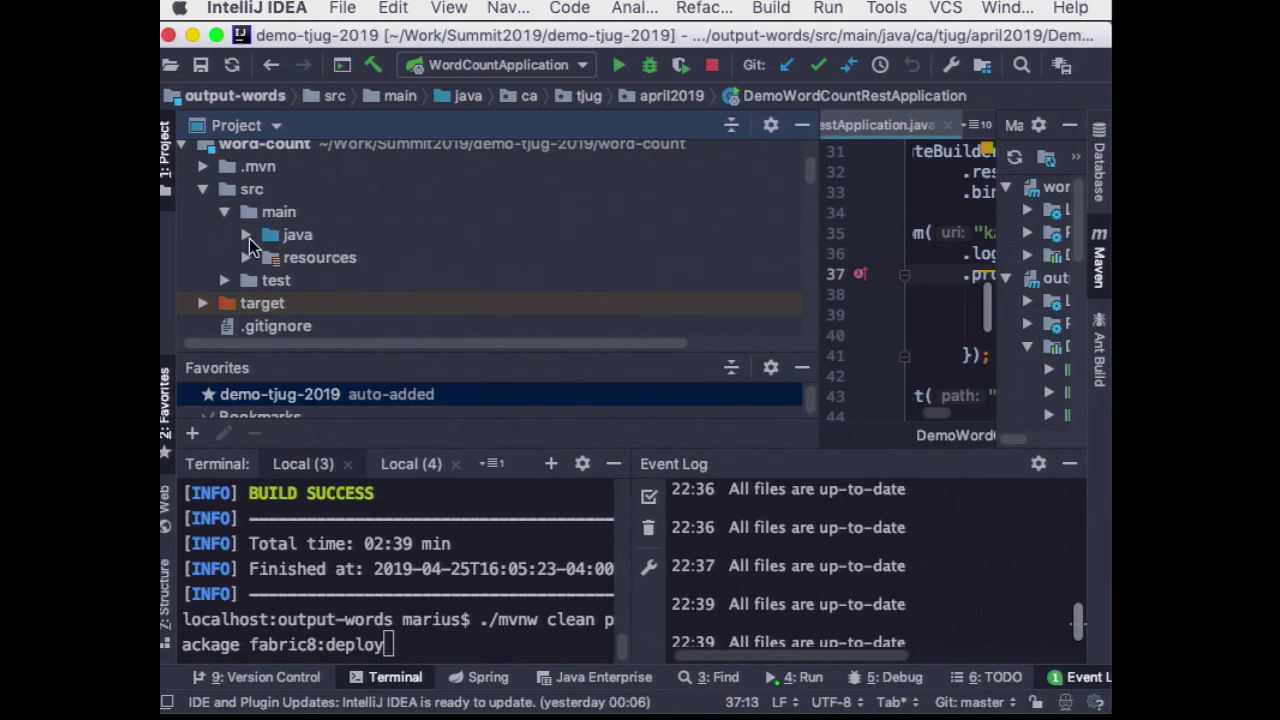
{"action": "left_click", "coordinate": [246, 234]}
{"action": "left_click", "coordinate": [267, 257]}
{"action": "left_click", "coordinate": [289, 280]}
{"action": "left_click", "coordinate": [310, 302]}
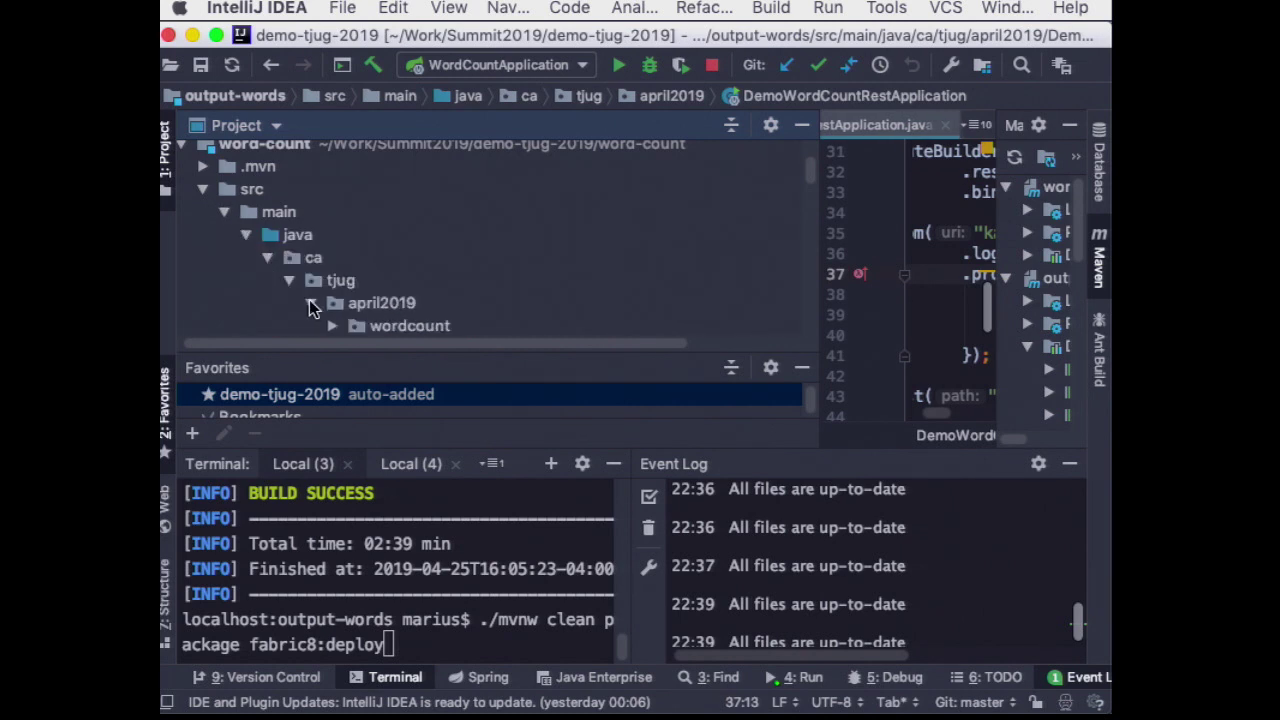
{"action": "double_click", "coordinate": [340, 326]}
{"action": "scroll", "coordinate": [365, 318], "scroll_direction": "down", "scroll_amount": 3}
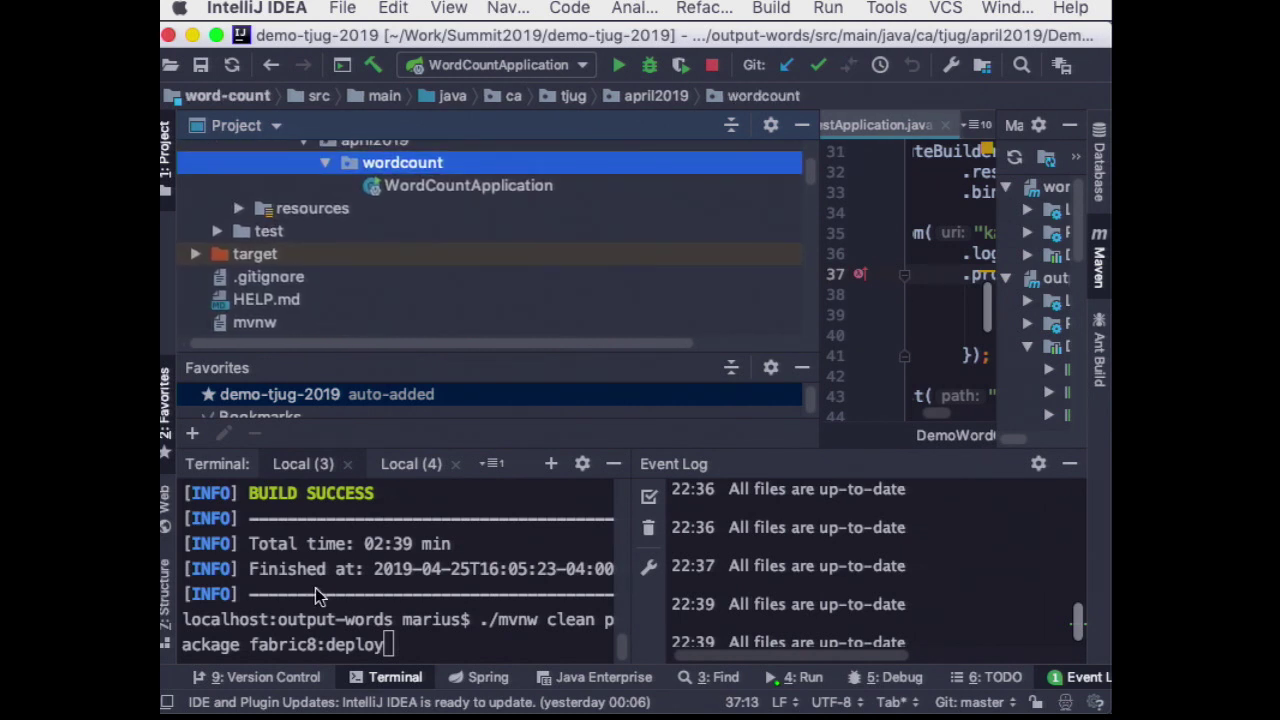
{"action": "left_click", "coordinate": [477, 207]}
{"action": "double_click", "coordinate": [484, 186]}
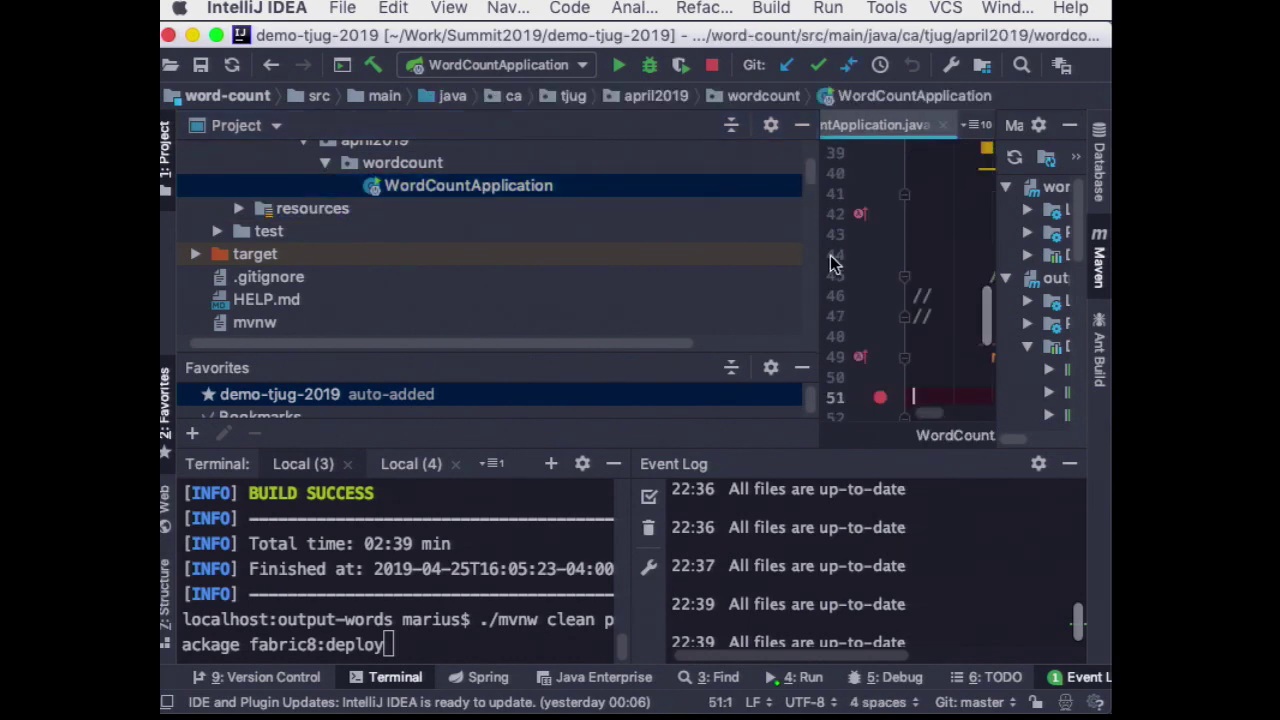
Enlarge the editor and examine WordCountApplication's process method, from the input stream listener through the word grouping and counting to the returned stream.
{"action": "left_click_drag", "start_coordinate": [820, 258], "coordinate": [205, 258]}
{"action": "scroll", "coordinate": [576, 316], "scroll_direction": "down", "scroll_amount": 3}
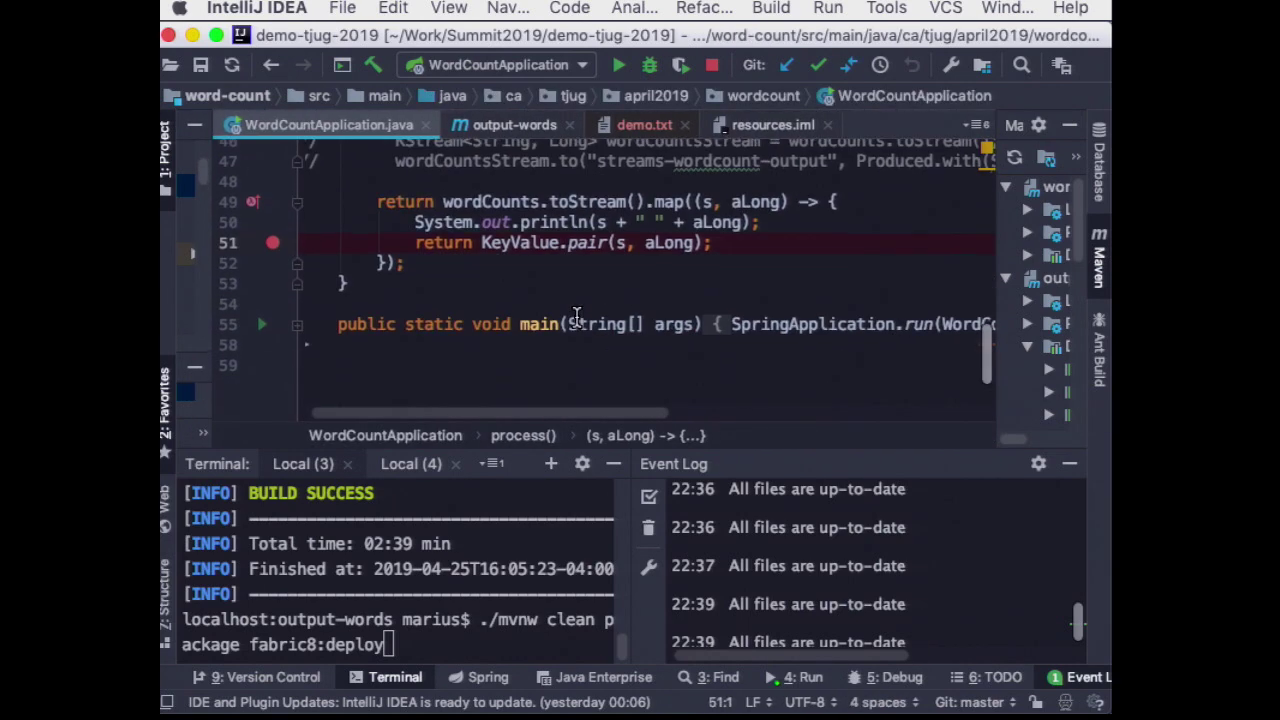
{"action": "scroll", "coordinate": [576, 316], "scroll_direction": "up", "scroll_amount": 4}
{"action": "scroll", "coordinate": [576, 316], "scroll_direction": "up", "scroll_amount": 10}
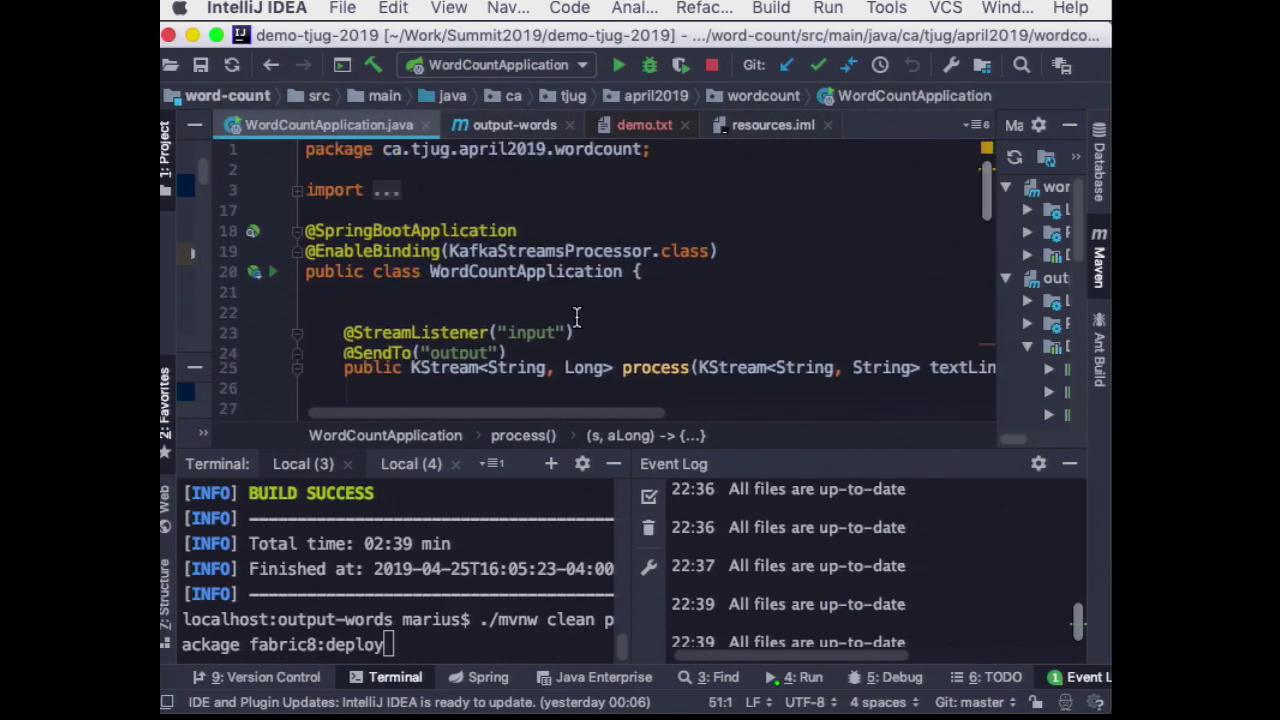
{"action": "scroll", "coordinate": [576, 316], "scroll_direction": "down", "scroll_amount": 6}
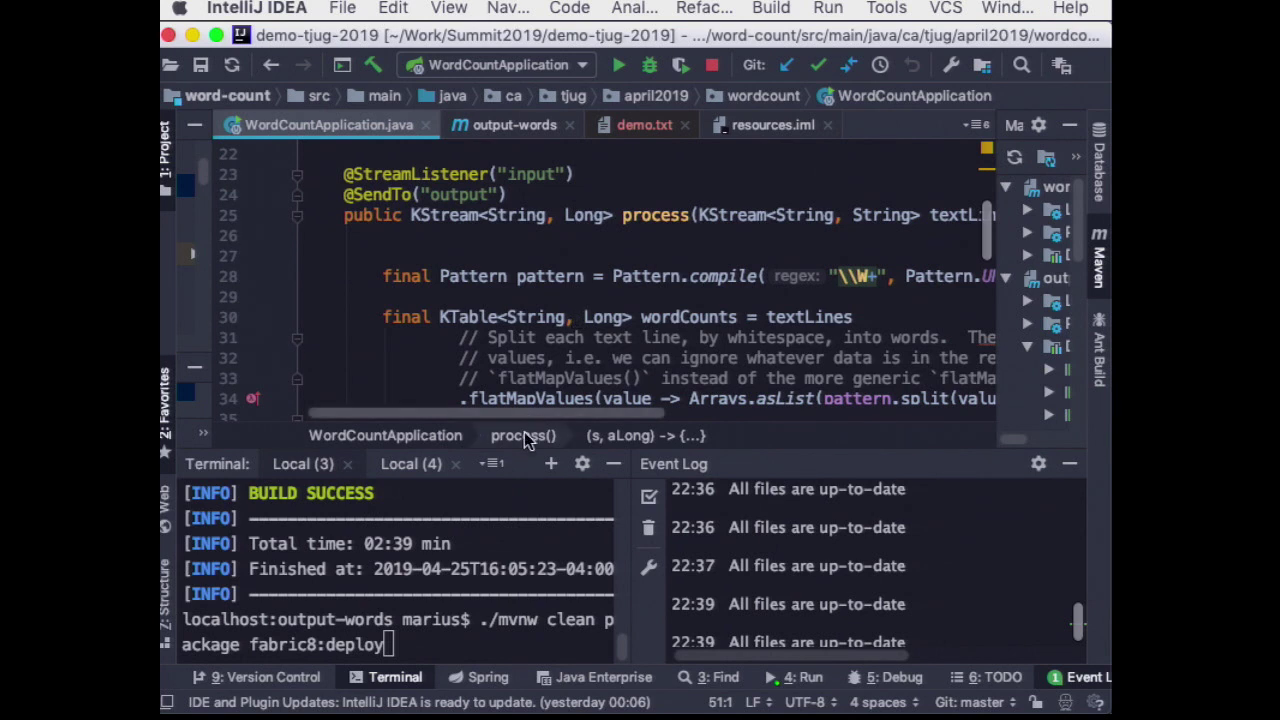
{"action": "left_click_drag", "start_coordinate": [528, 450], "coordinate": [550, 630]}
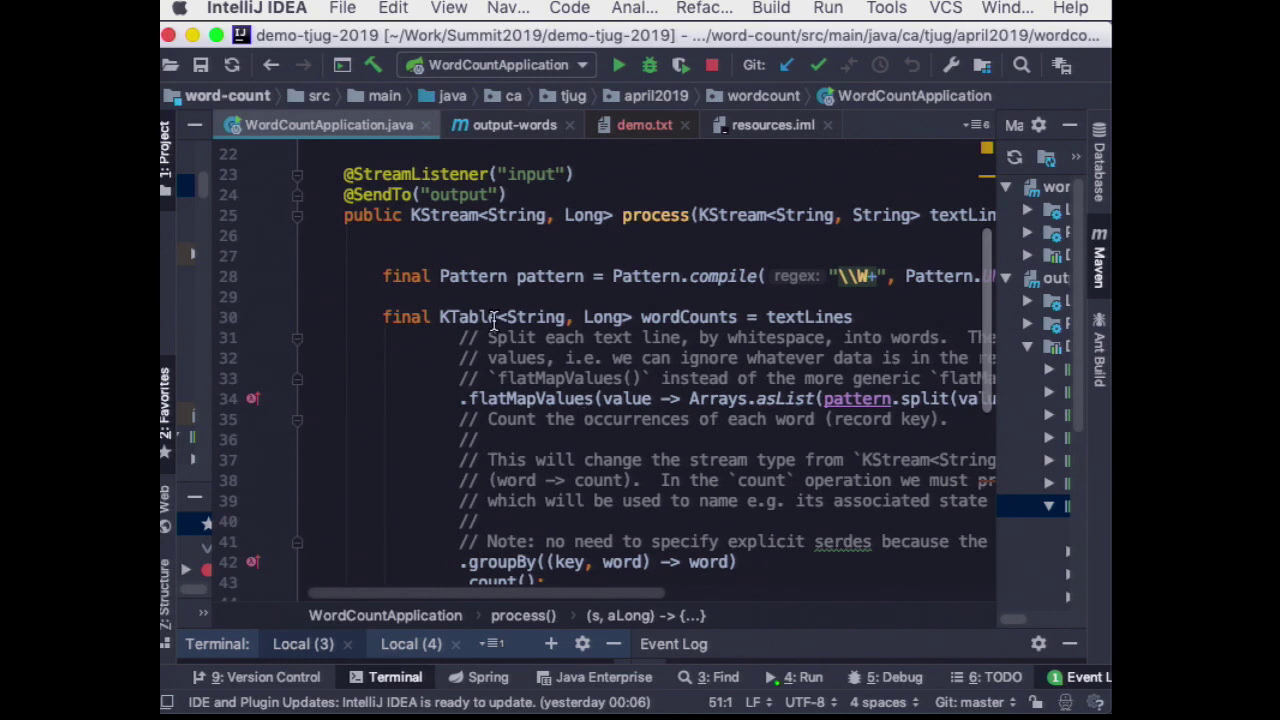
{"action": "left_click_drag", "start_coordinate": [420, 215], "coordinate": [446, 216]}
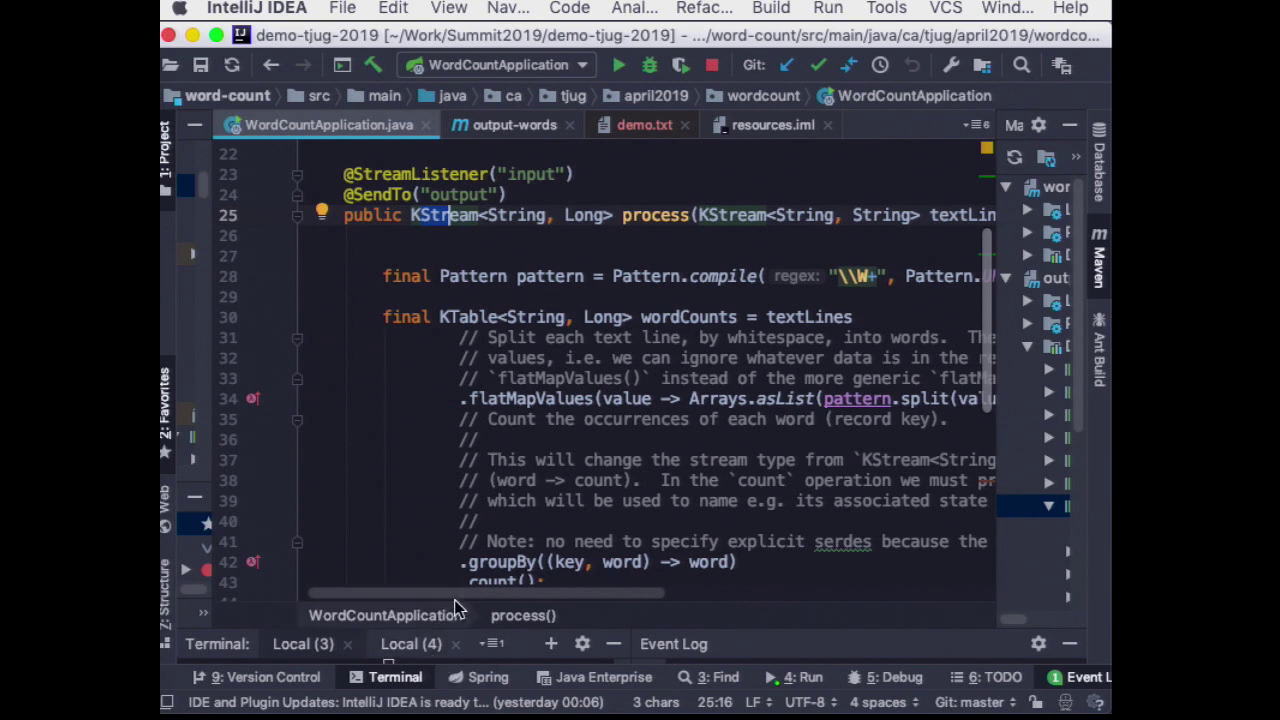
{"action": "scroll", "coordinate": [462, 585], "scroll_direction": "down", "scroll_amount": 2}
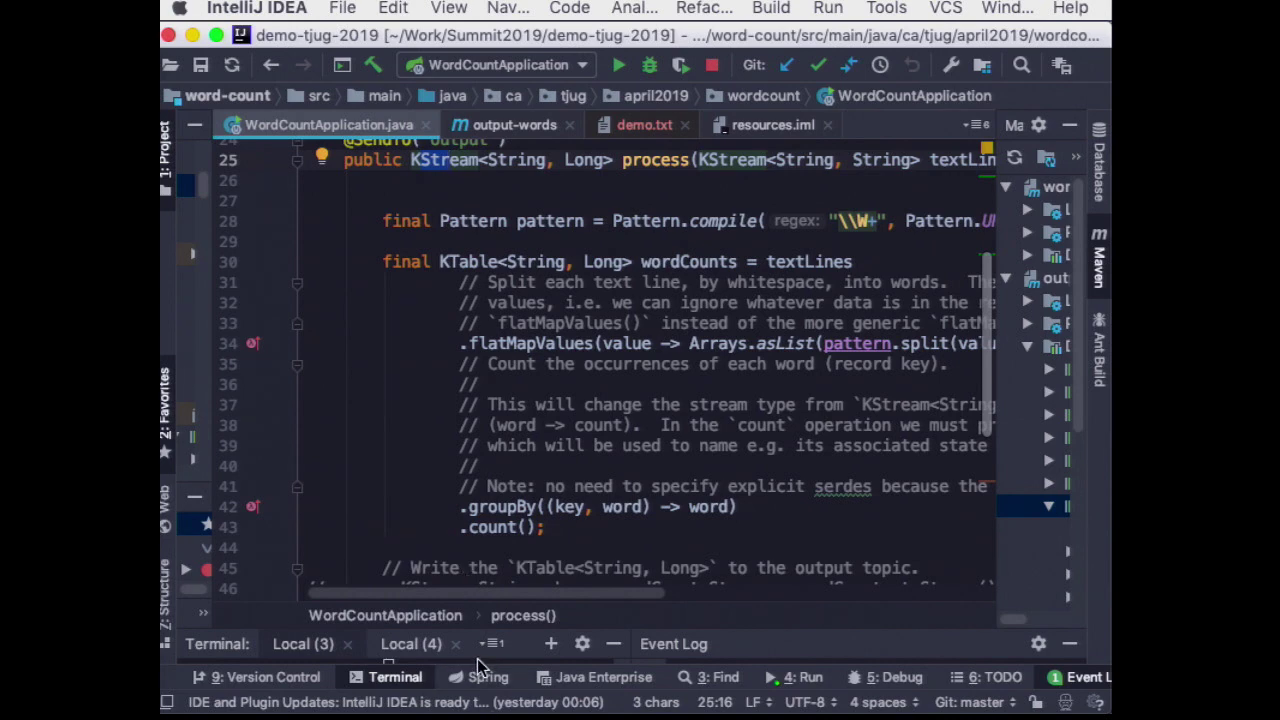
{"action": "scroll", "coordinate": [571, 538], "scroll_direction": "down", "scroll_amount": 5}
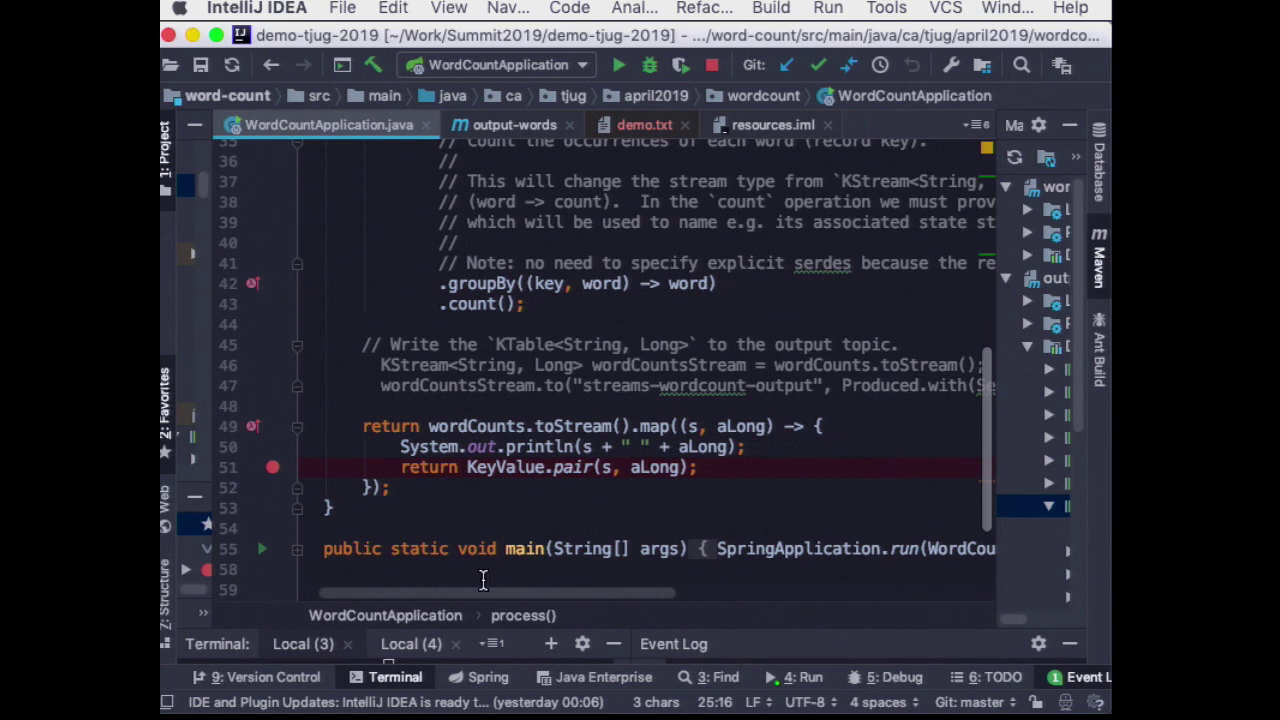
Switch to Chrome and look through the strimzi project's overview, including its cluster operator deployment and other resources.
{"action": "mouse_move", "coordinate": [486, 700]}
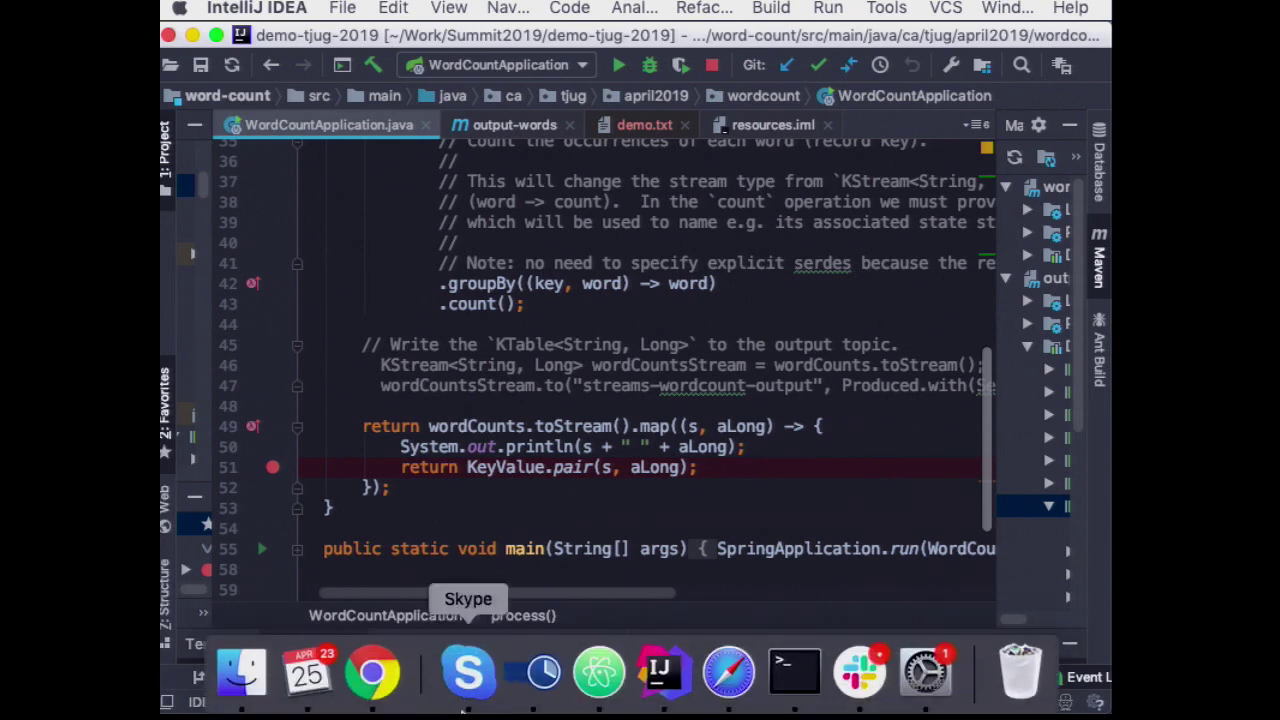
{"action": "left_click", "coordinate": [373, 672]}
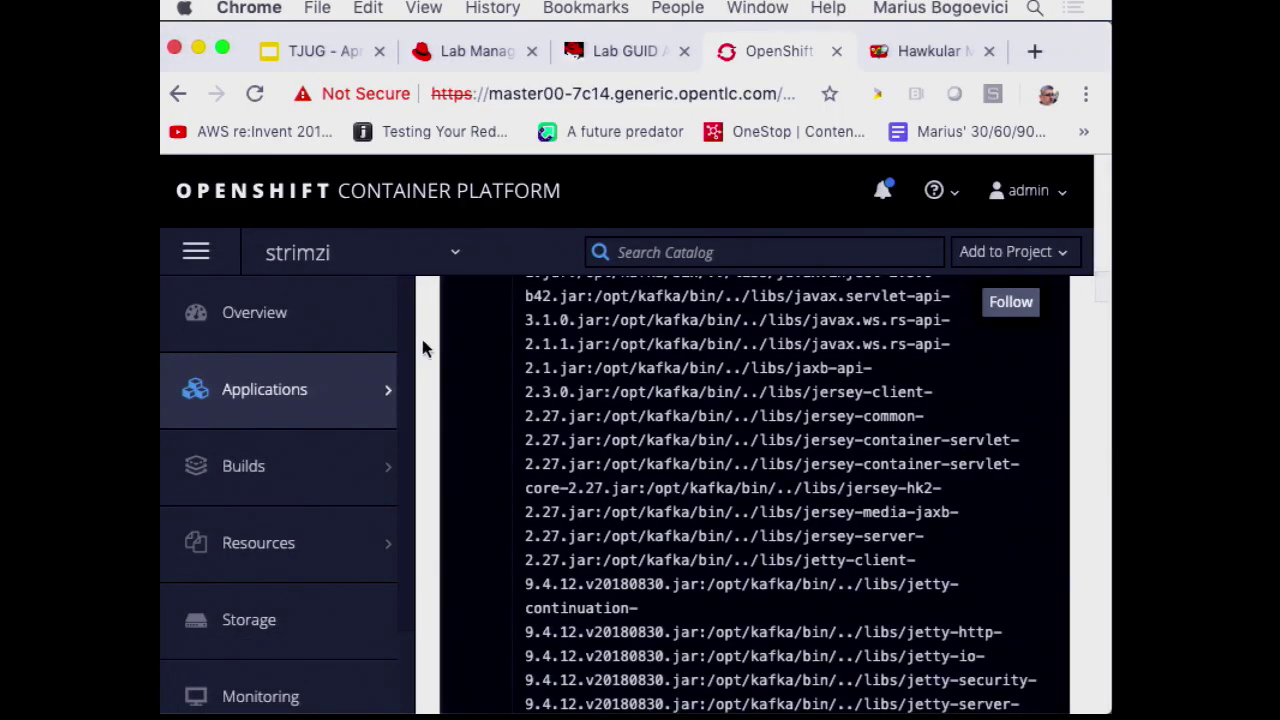
{"action": "left_click", "coordinate": [220, 320]}
{"action": "scroll", "coordinate": [626, 489], "scroll_direction": "down", "scroll_amount": 5}
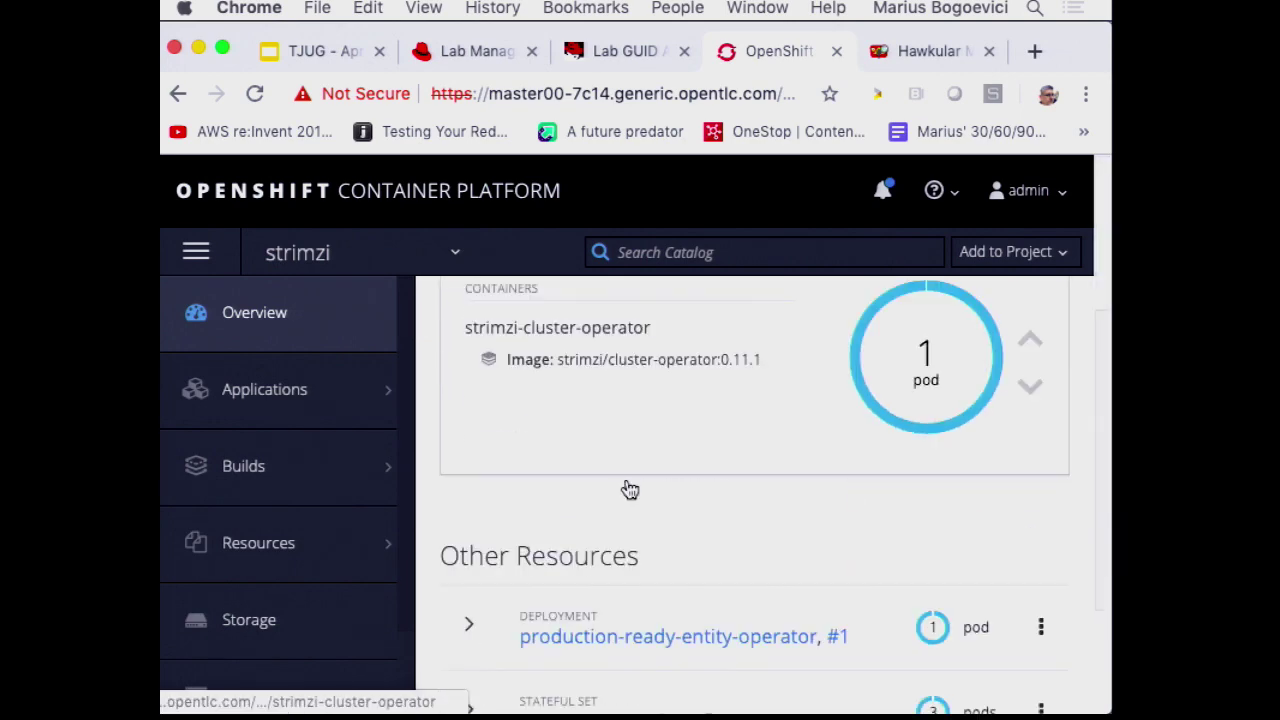
{"action": "scroll", "coordinate": [625, 475], "scroll_direction": "up", "scroll_amount": 5}
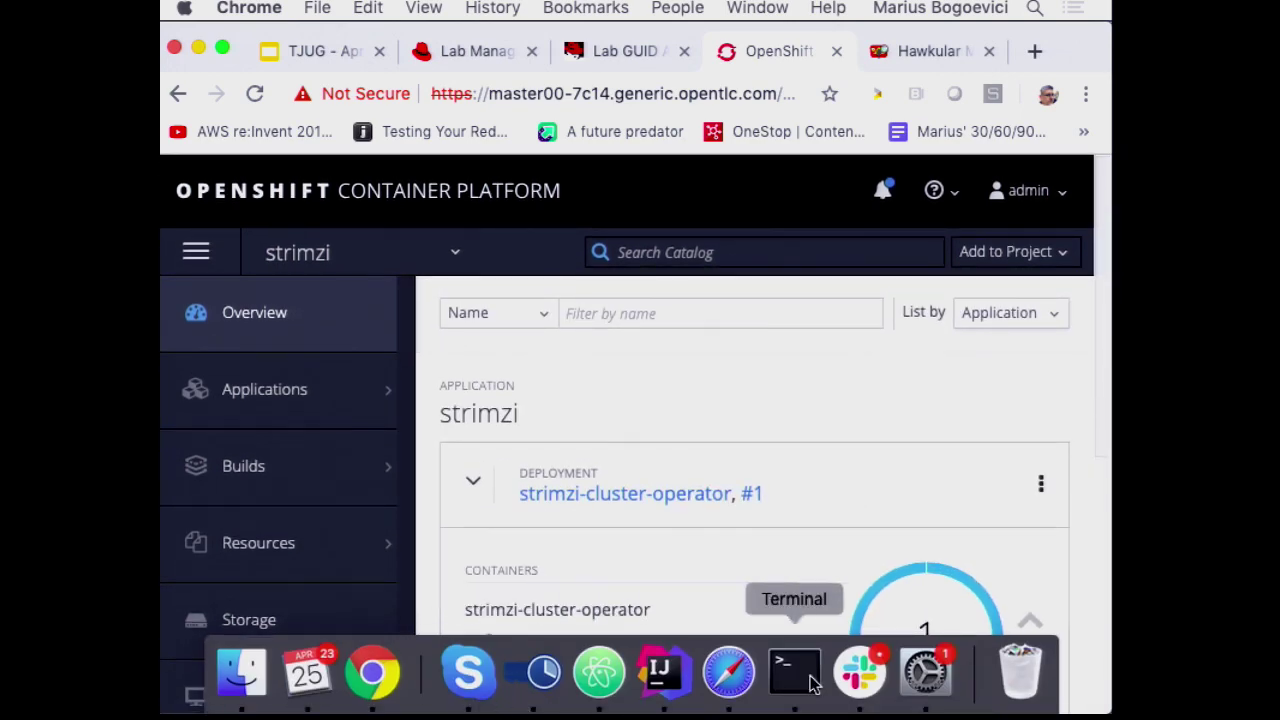
Switch to IntelliJ IDEA, enlarge the terminal pane and run ./mvnw clean package fabric8:deploy for the output-words module.
{"action": "left_click", "coordinate": [794, 671]}
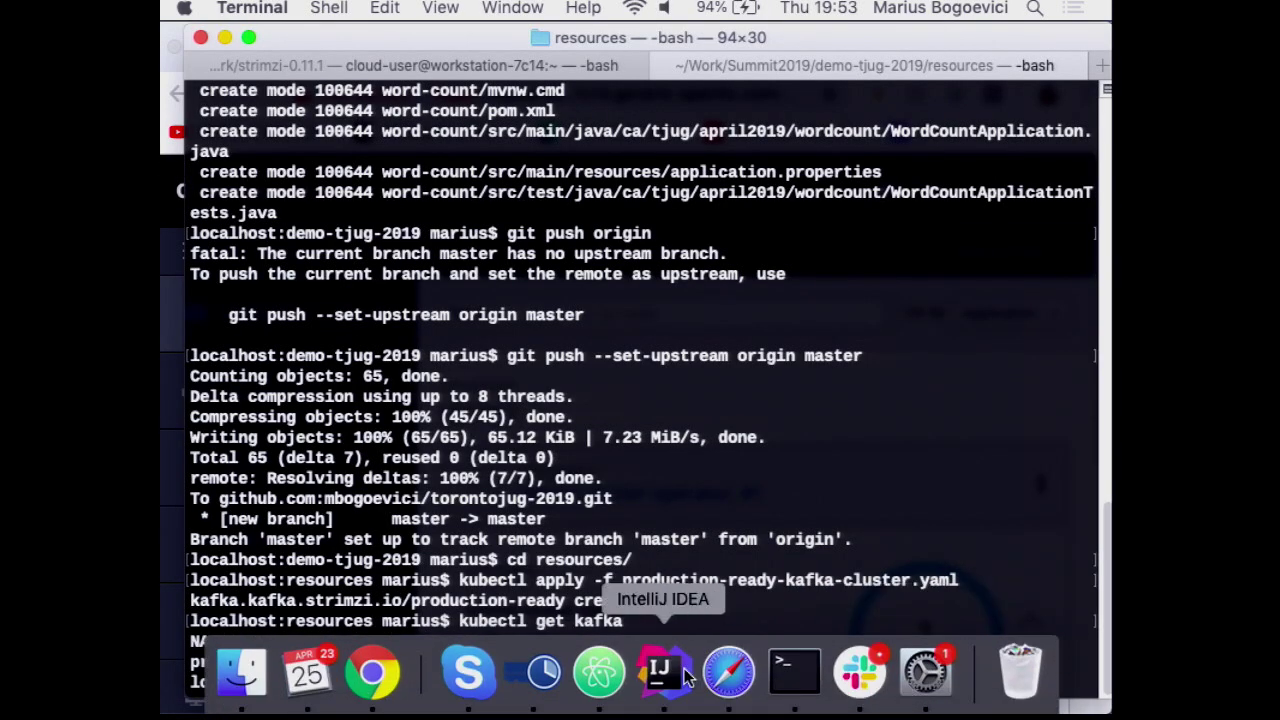
{"action": "left_click", "coordinate": [665, 673]}
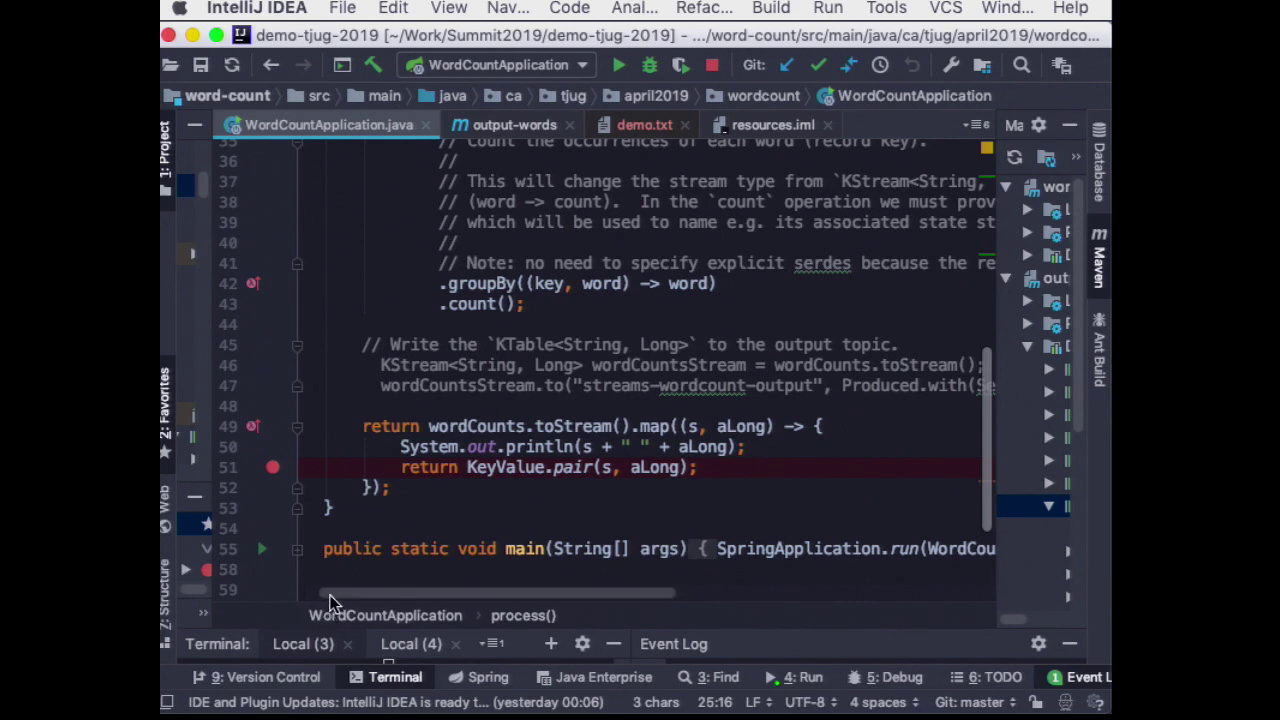
{"action": "left_click_drag", "start_coordinate": [323, 628], "coordinate": [325, 200]}
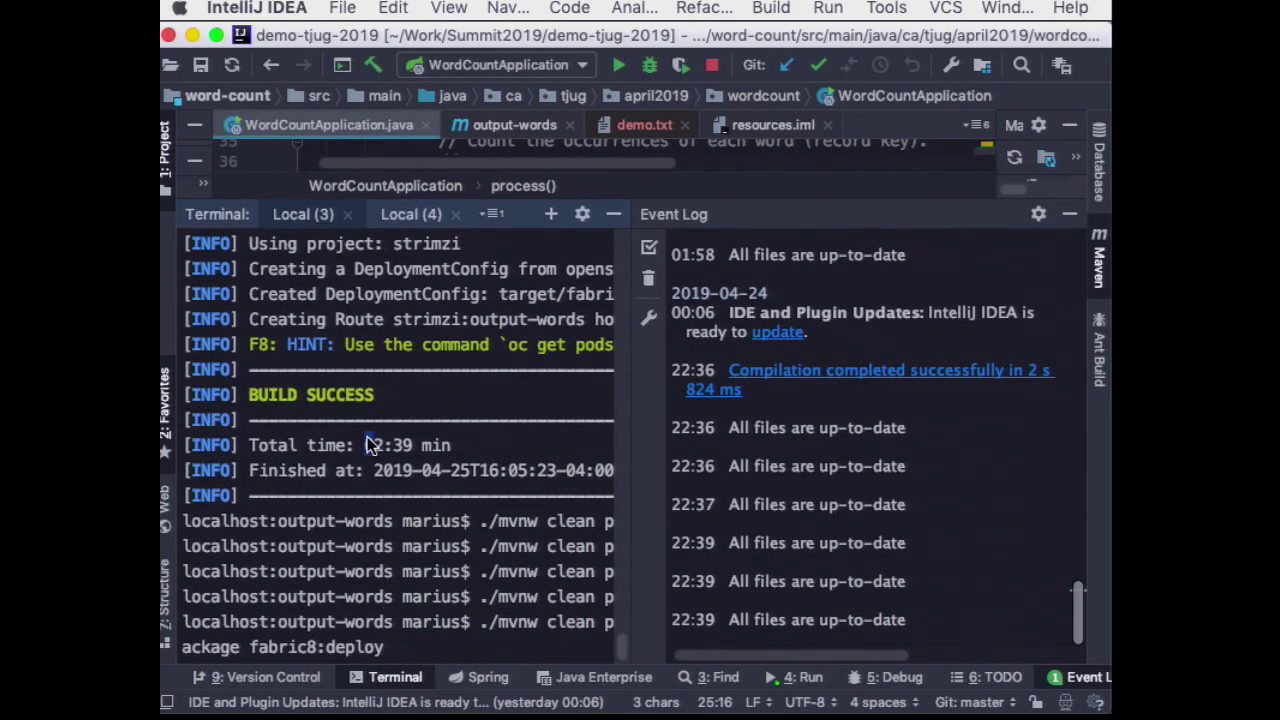
{"action": "key", "text": "Return"}
Rerun the previous Maven fabric8 deploy command in the input-words terminal session and widen the terminal pane.
{"action": "left_click", "coordinate": [400, 215]}
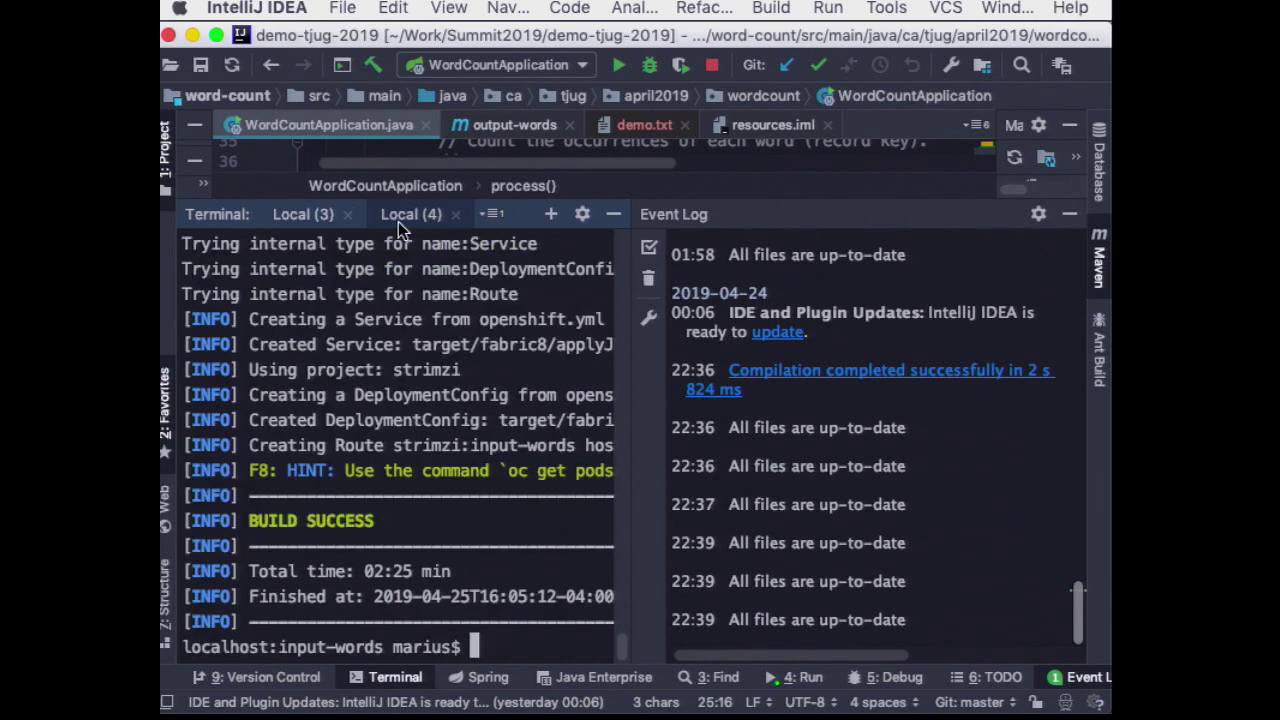
{"action": "key", "text": "Up"}
{"action": "key", "text": "Return"}
{"action": "left_click_drag", "start_coordinate": [632, 317], "coordinate": [930, 317]}
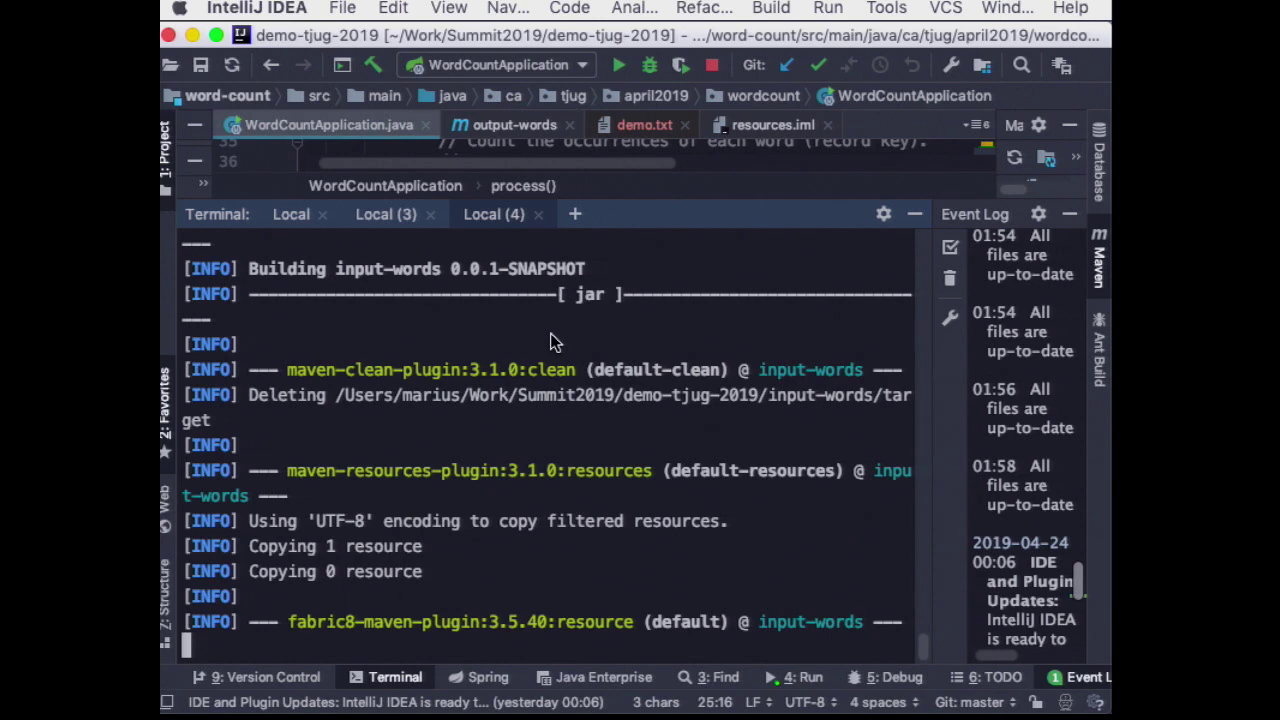
{"action": "key", "text": "Up"}
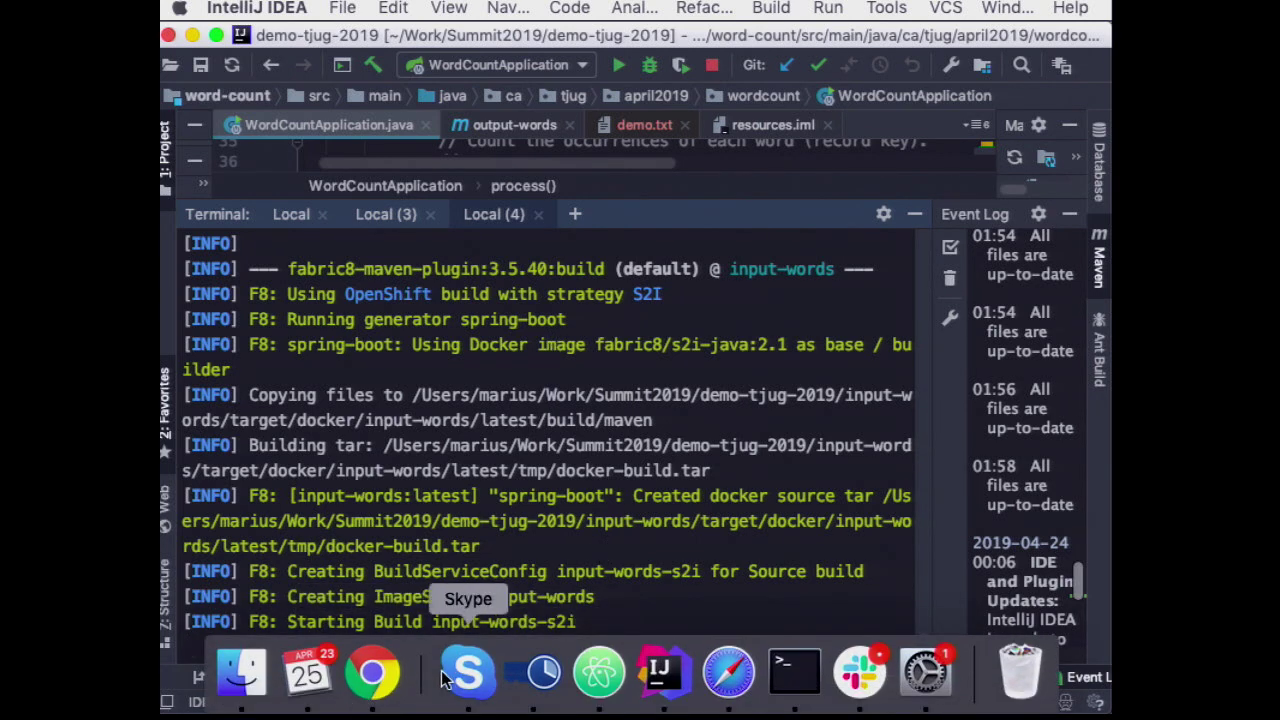
Switch to Chrome and check the strimzi project's deployments, overview resources and builds.
{"action": "left_click", "coordinate": [366, 690]}
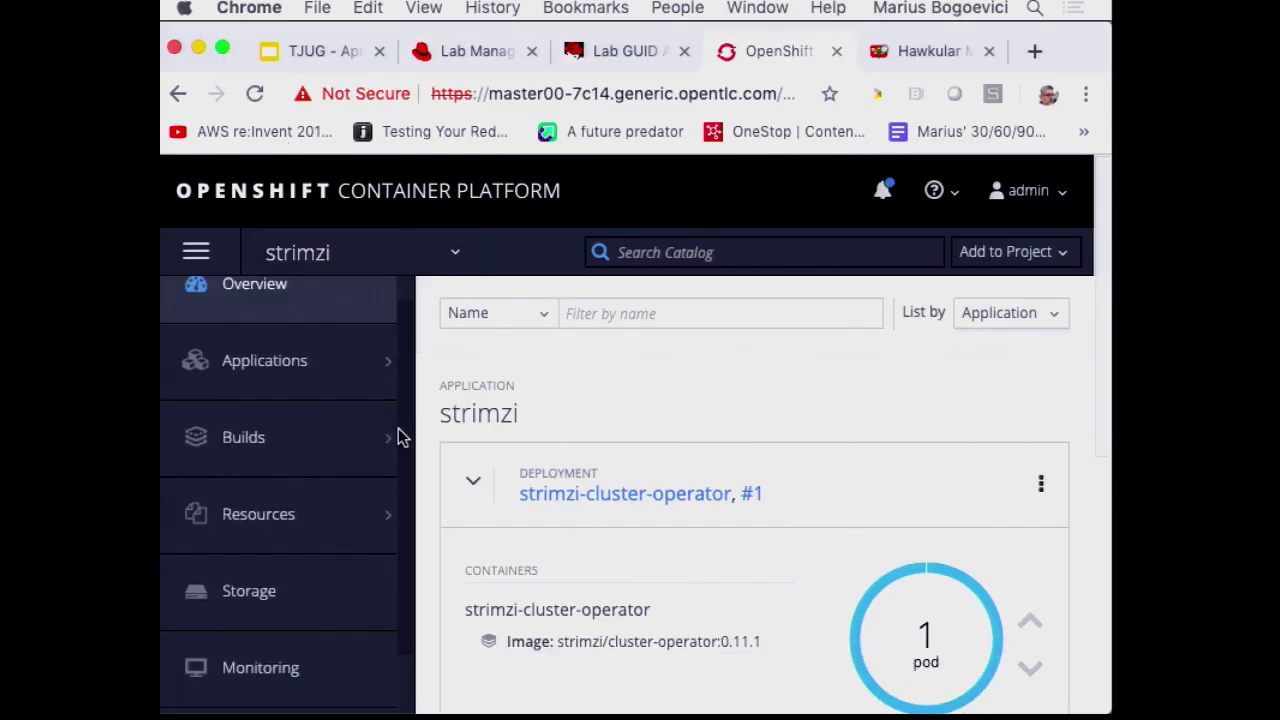
{"action": "mouse_move", "coordinate": [317, 397]}
{"action": "left_click", "coordinate": [555, 362]}
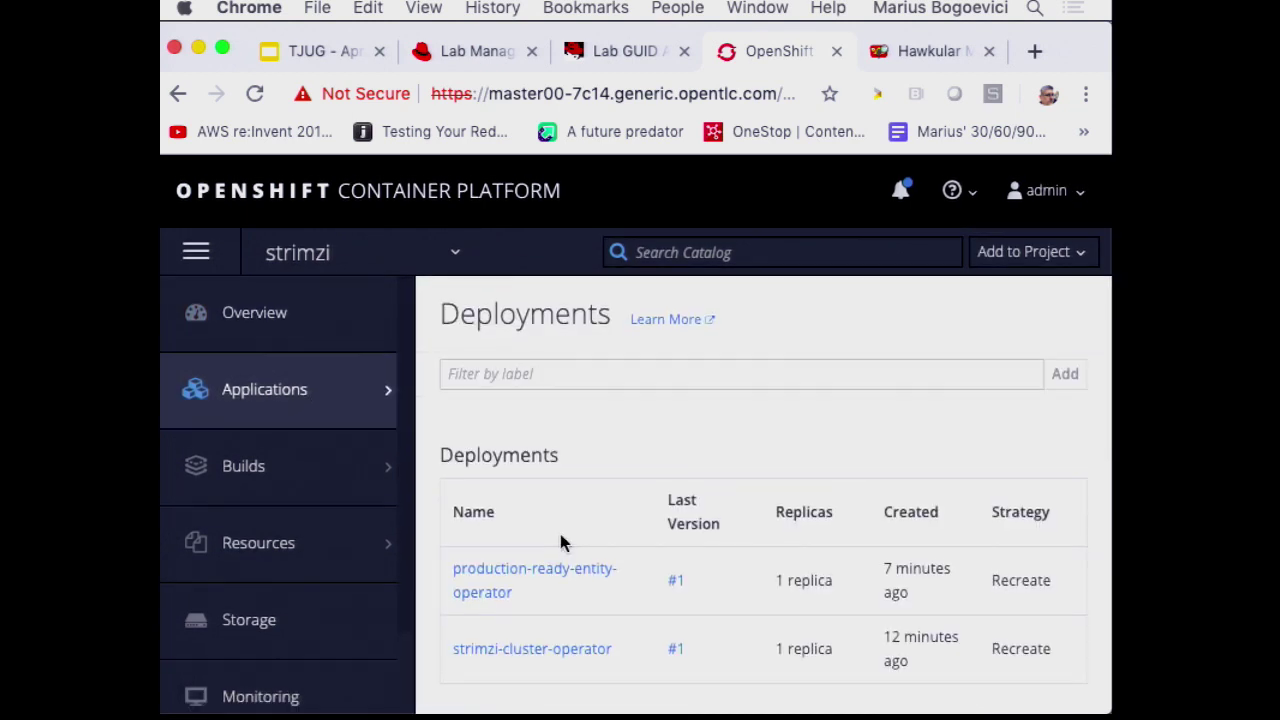
{"action": "left_click", "coordinate": [309, 333]}
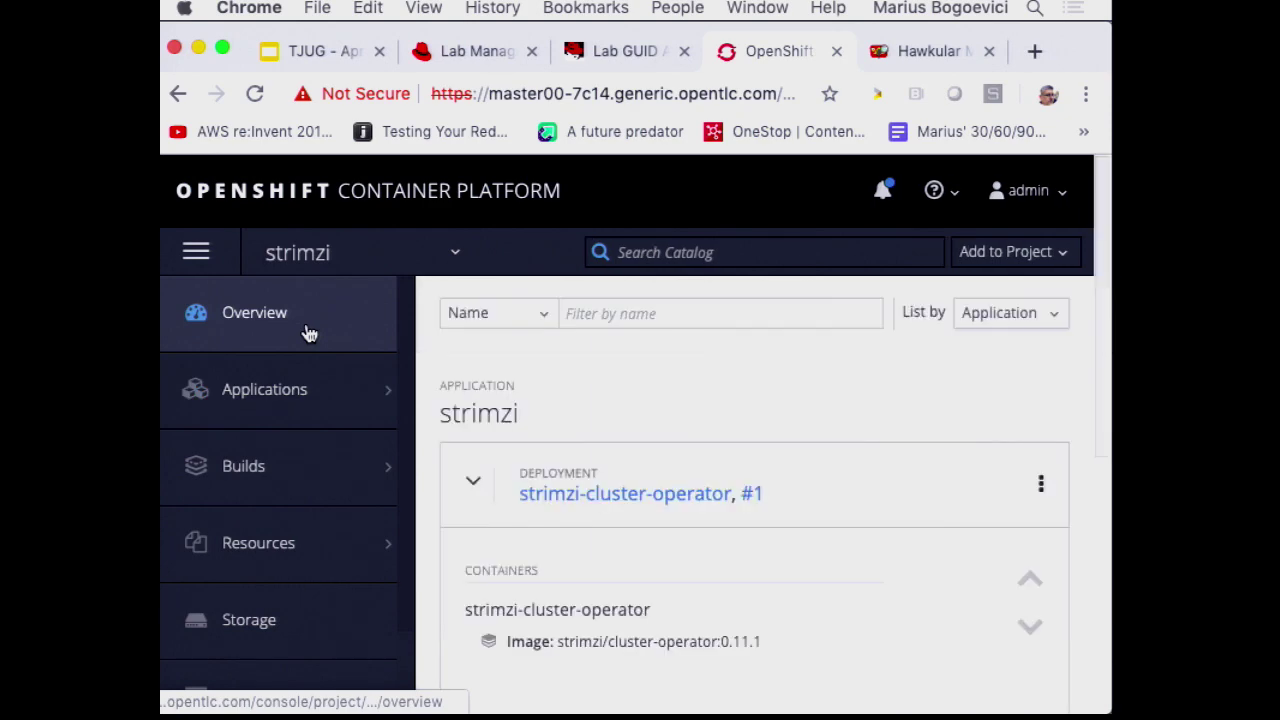
{"action": "scroll", "coordinate": [646, 615], "scroll_direction": "down", "scroll_amount": 5}
{"action": "scroll", "coordinate": [646, 620], "scroll_direction": "up", "scroll_amount": 5}
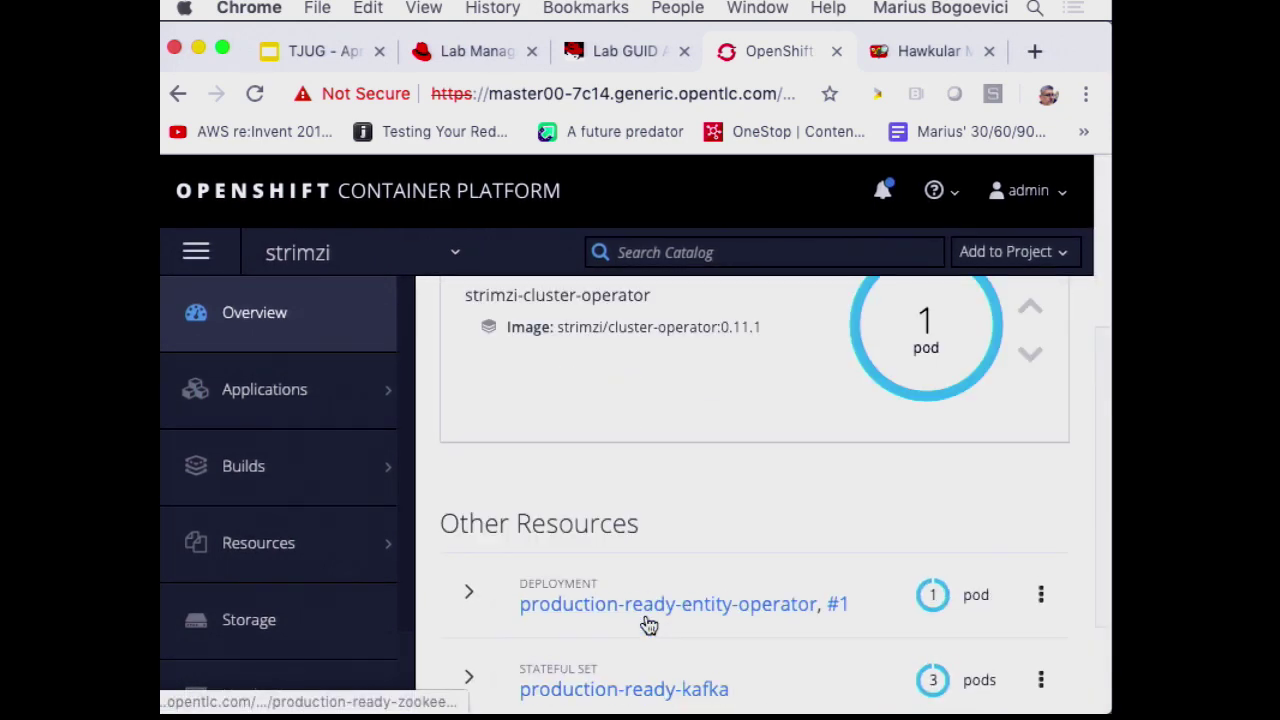
{"action": "mouse_move", "coordinate": [290, 455]}
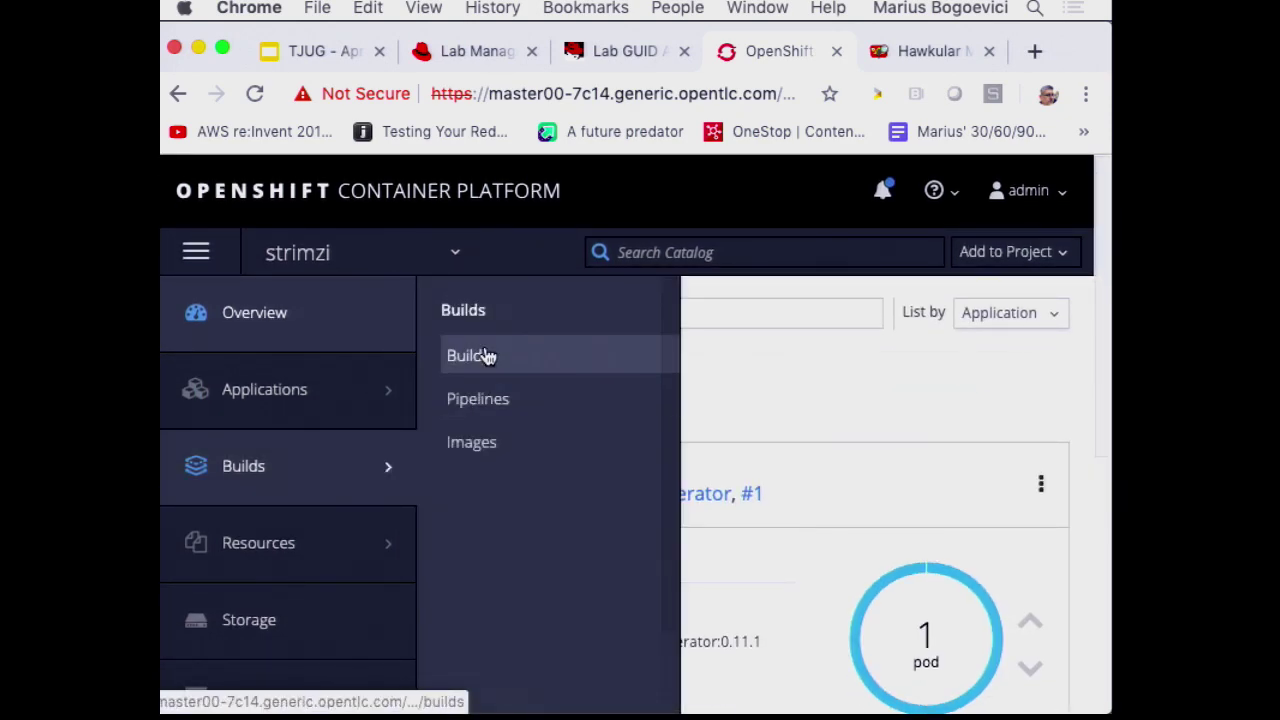
{"action": "left_click", "coordinate": [484, 358]}
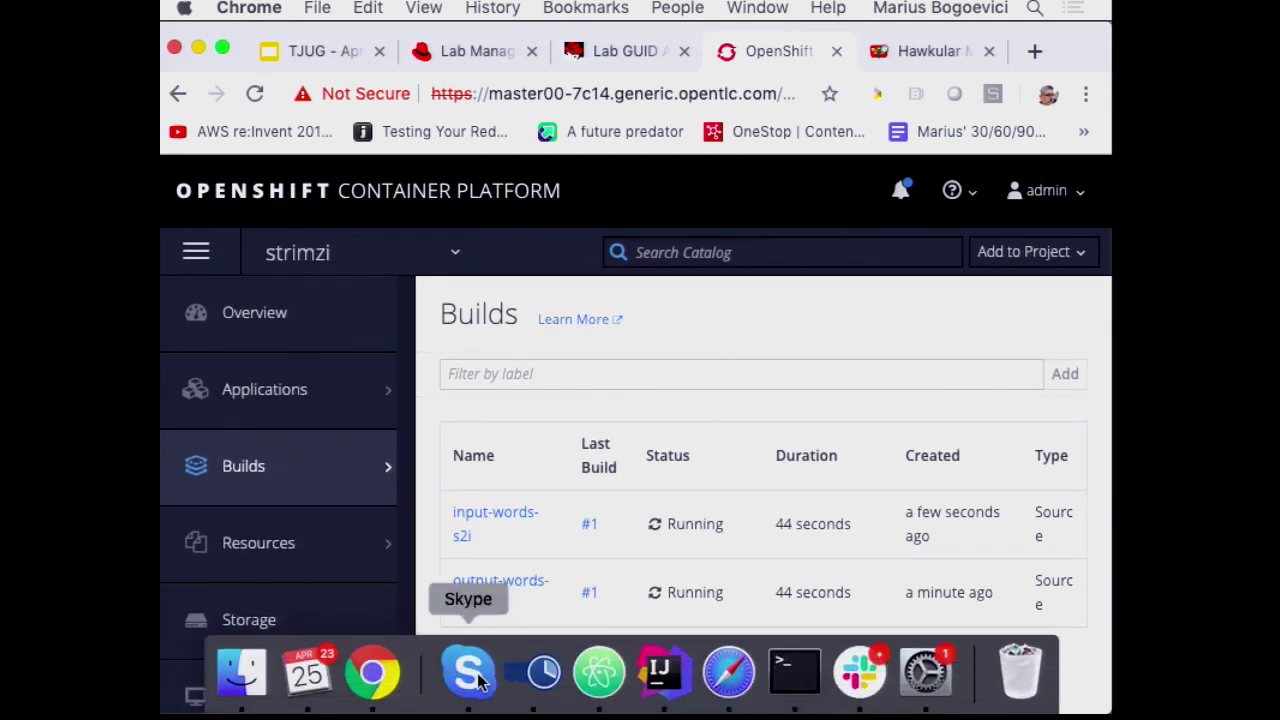
Return to IntelliJ IDEA and run ./mvnw clean package fabric8:deploy in the word-count terminal session.
{"action": "left_click", "coordinate": [797, 672]}
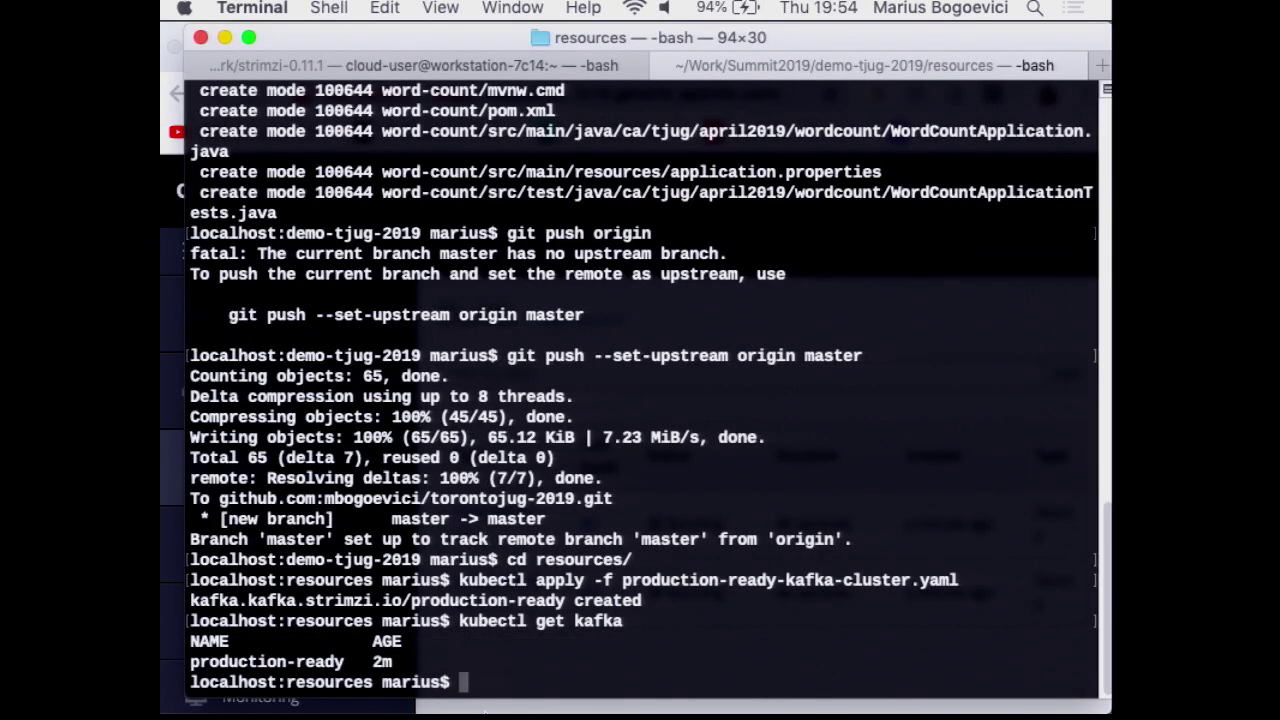
{"action": "left_click", "coordinate": [655, 685]}
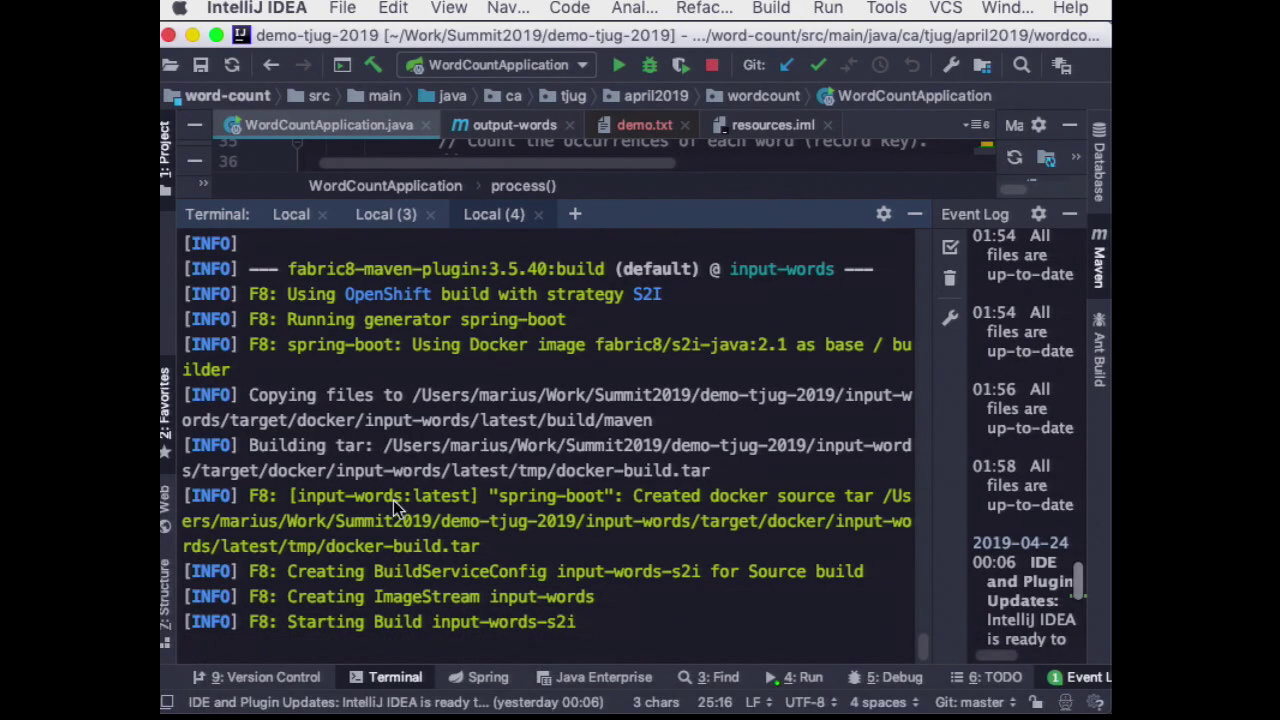
{"action": "left_click", "coordinate": [398, 220]}
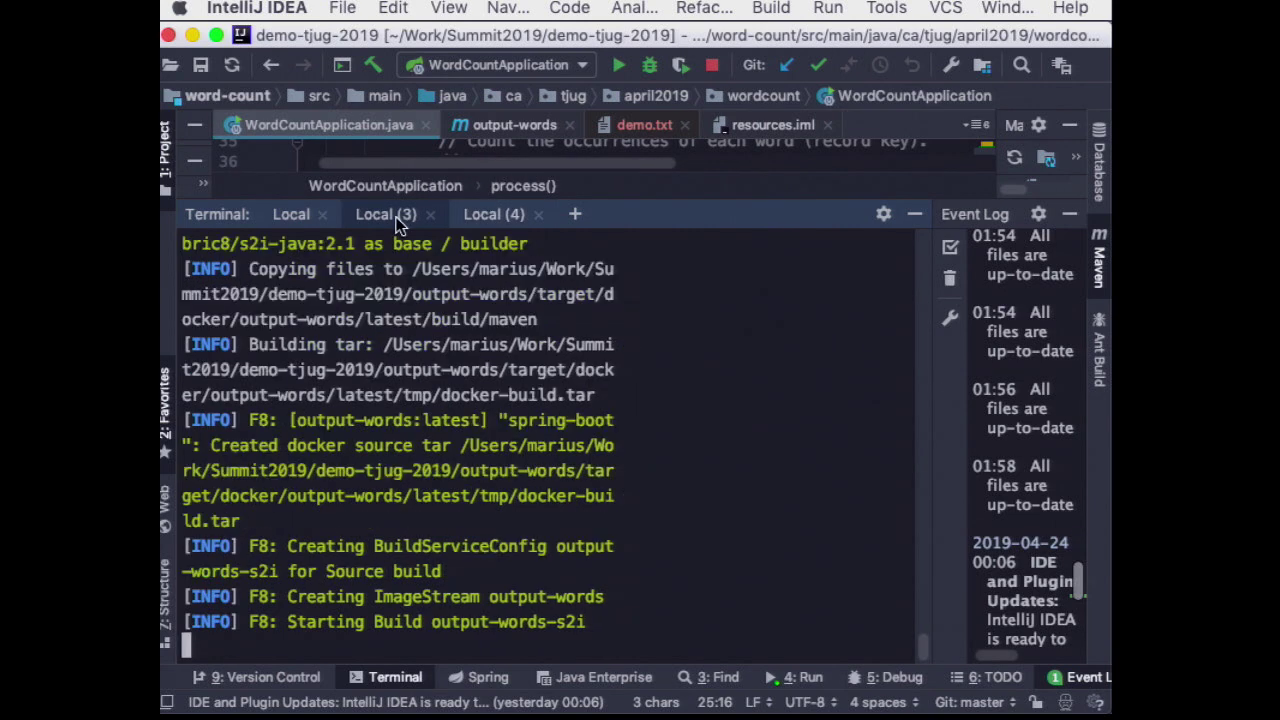
{"action": "left_click", "coordinate": [498, 216]}
{"action": "left_click", "coordinate": [288, 216]}
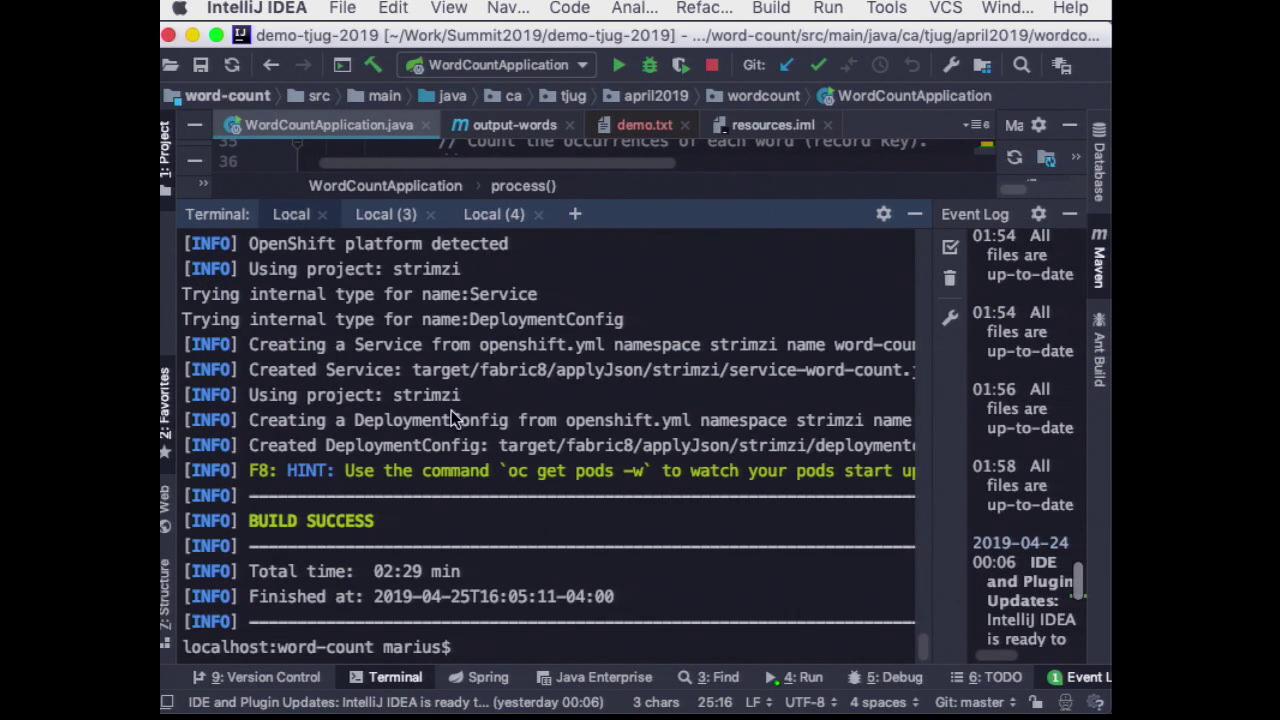
{"action": "key", "text": "Up"}
{"action": "key", "text": "Return"}
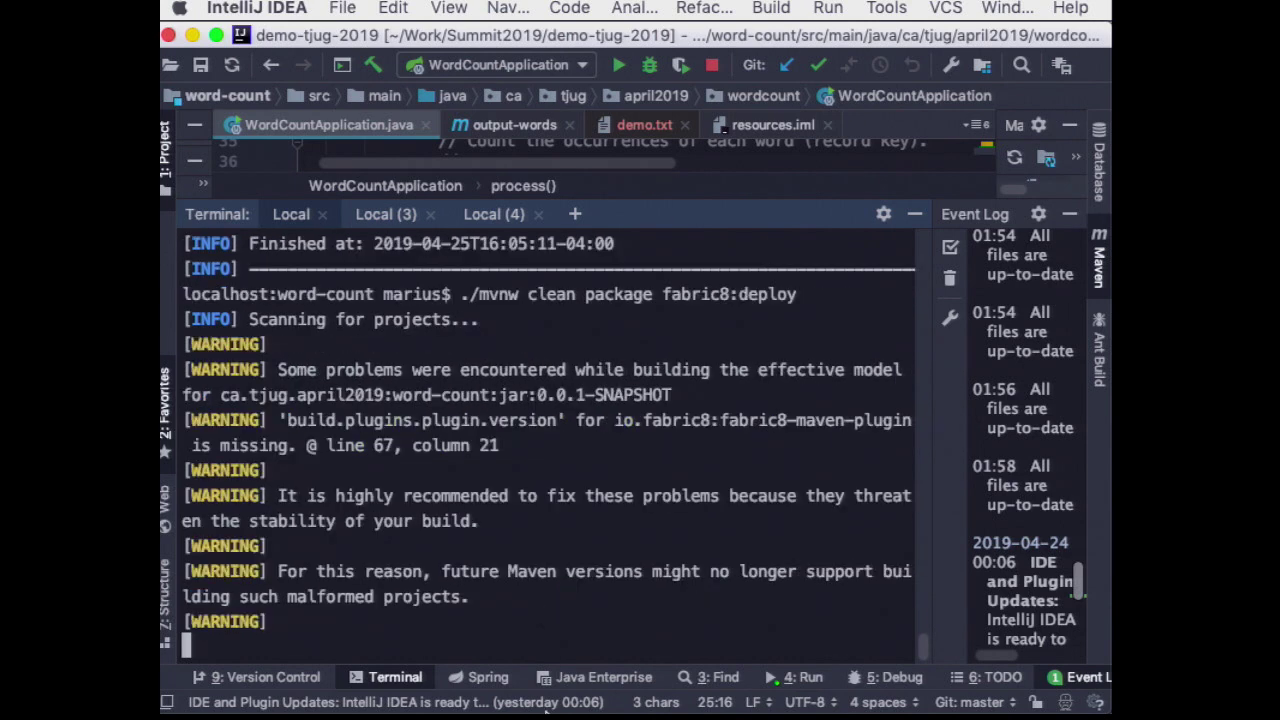
Check the OpenShift builds list in Chrome, then follow the word-count deployment output in IntelliJ IDEA.
{"action": "left_click", "coordinate": [372, 690]}
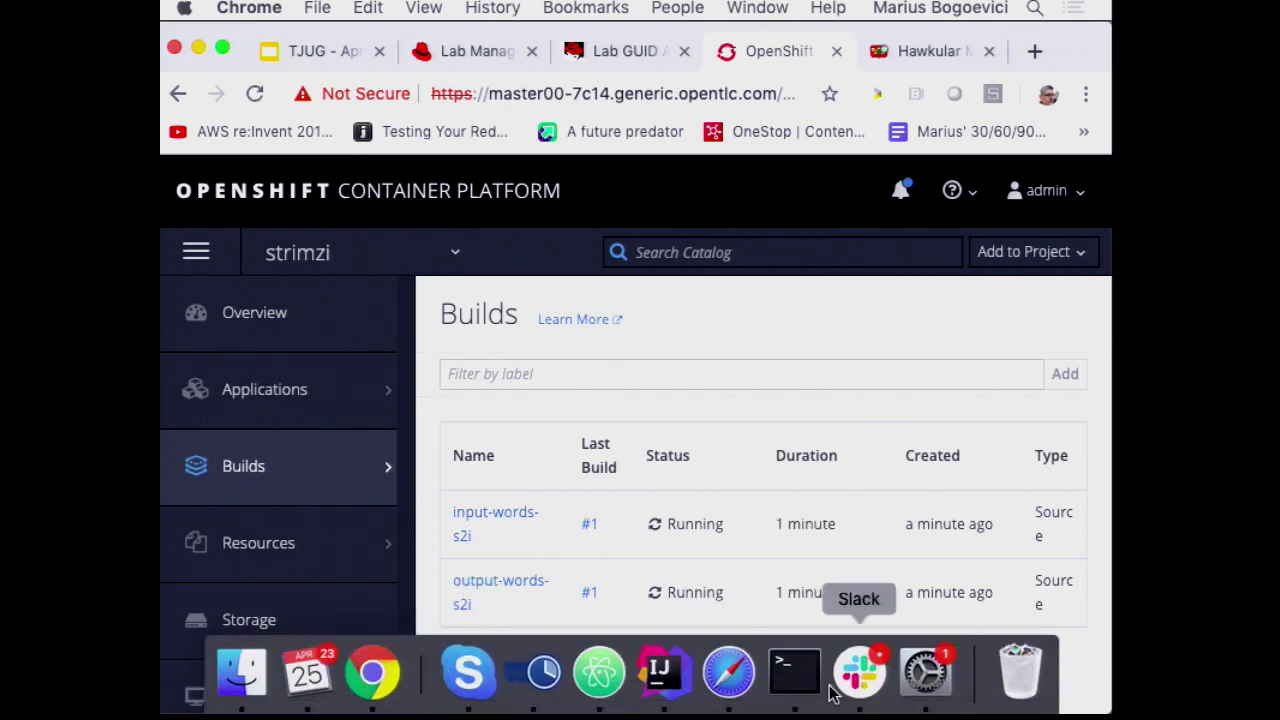
{"action": "left_click", "coordinate": [795, 688]}
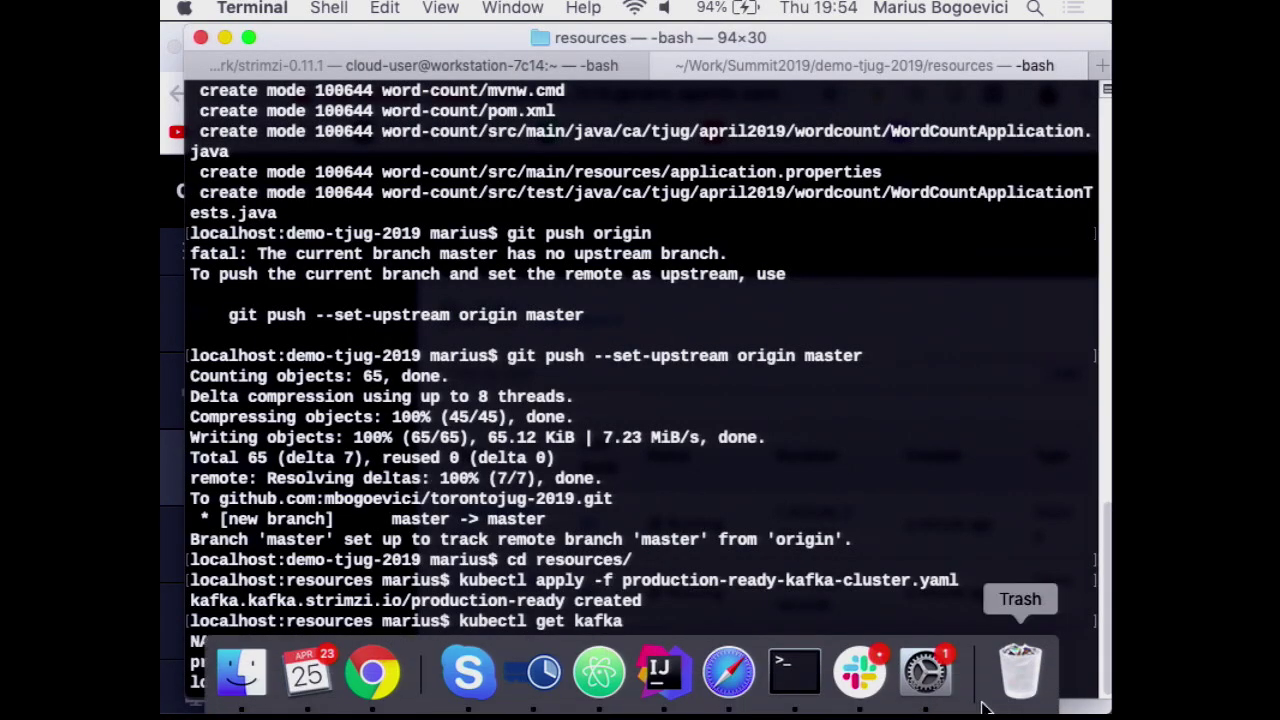
{"action": "left_click", "coordinate": [660, 672]}
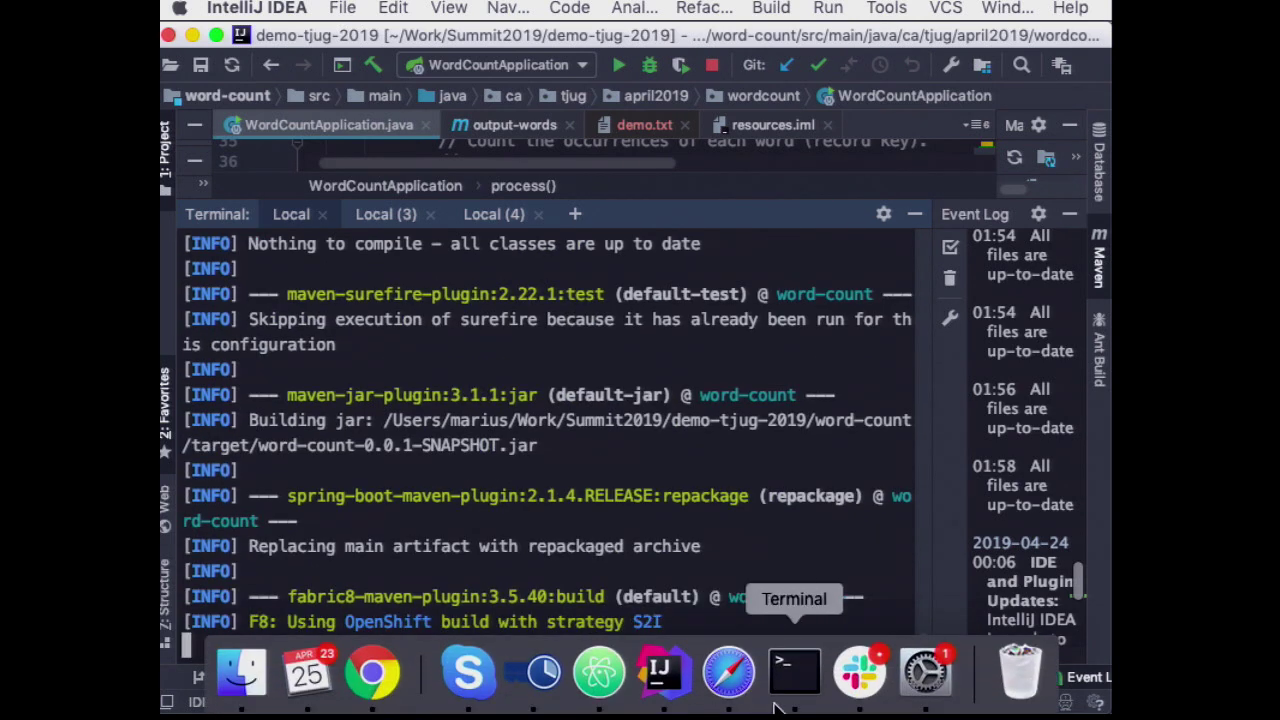
{"action": "left_click", "coordinate": [660, 675]}
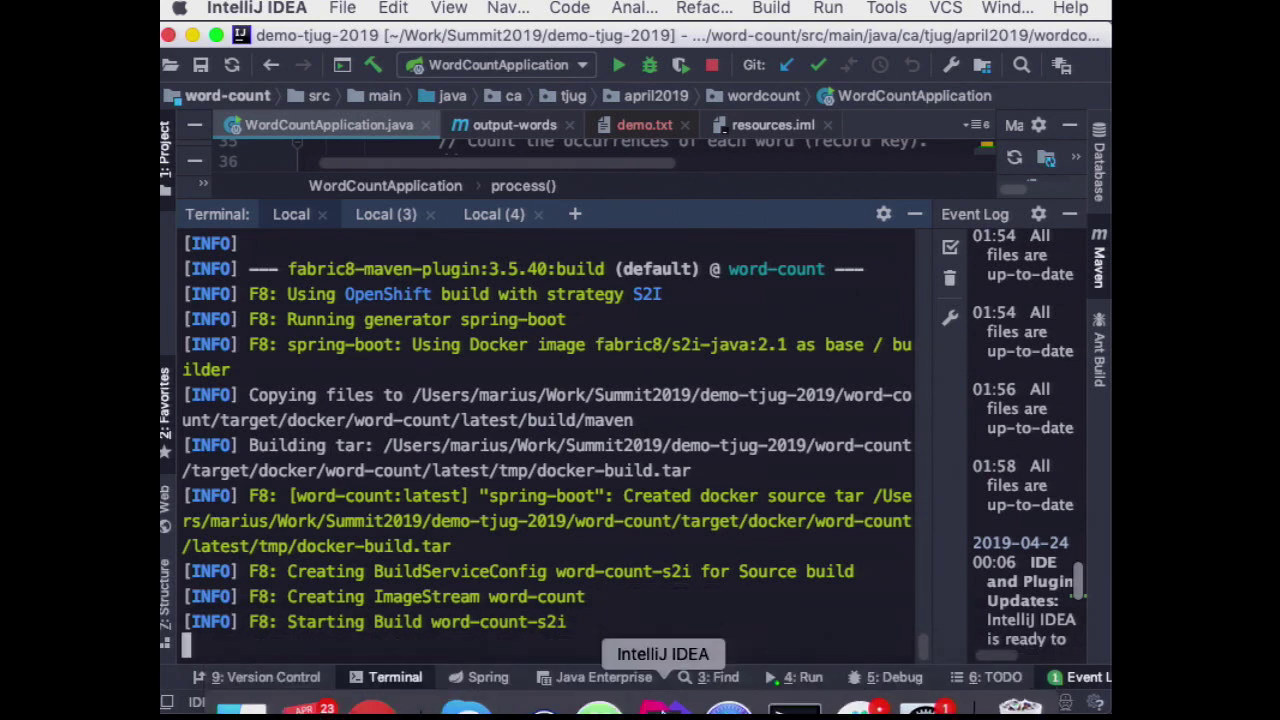
{"action": "mouse_move", "coordinate": [726, 690]}
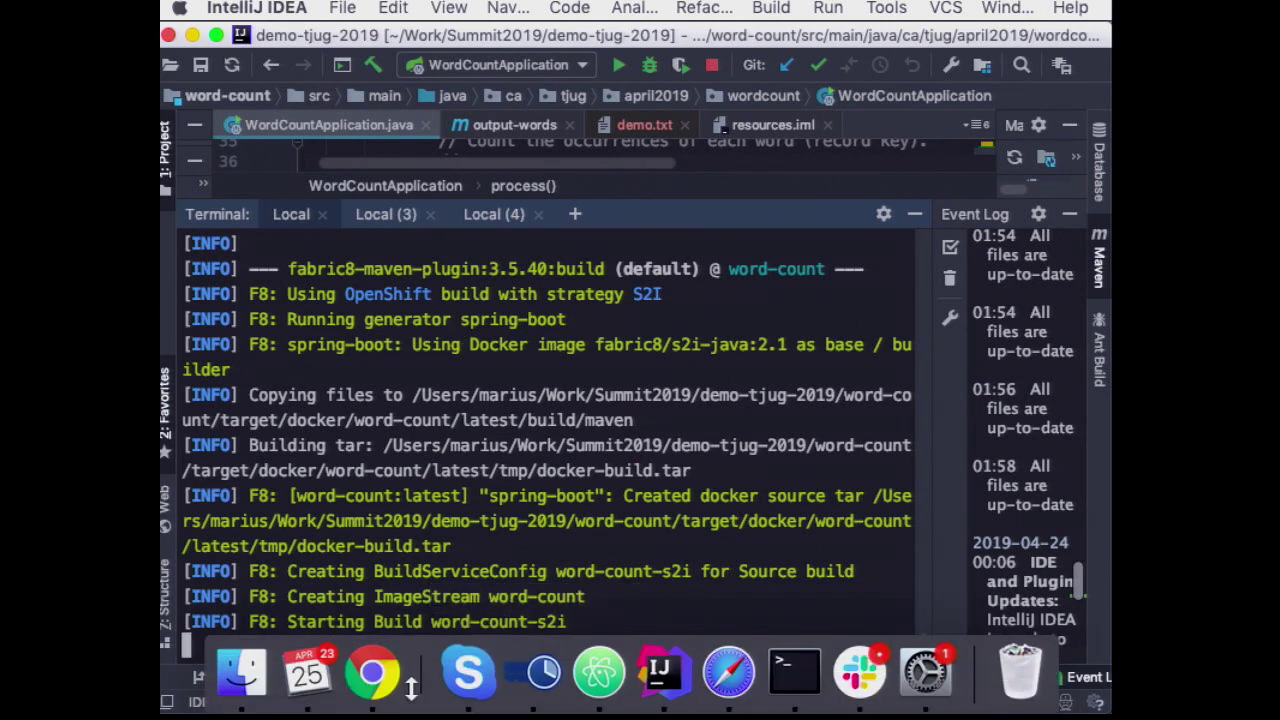
Switch to Chrome and look through the strimzi project's overview and its list of deployments.
{"action": "left_click", "coordinate": [371, 672]}
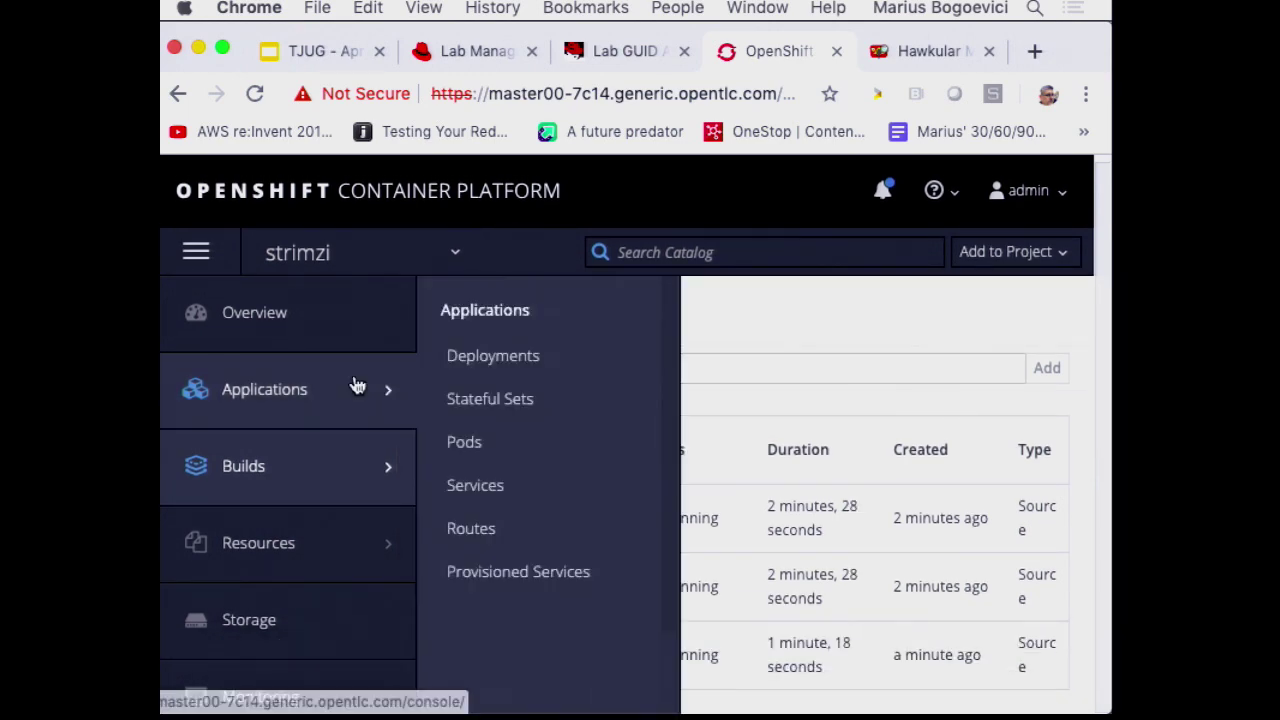
{"action": "left_click", "coordinate": [368, 305]}
{"action": "scroll", "coordinate": [660, 510], "scroll_direction": "down", "scroll_amount": 5}
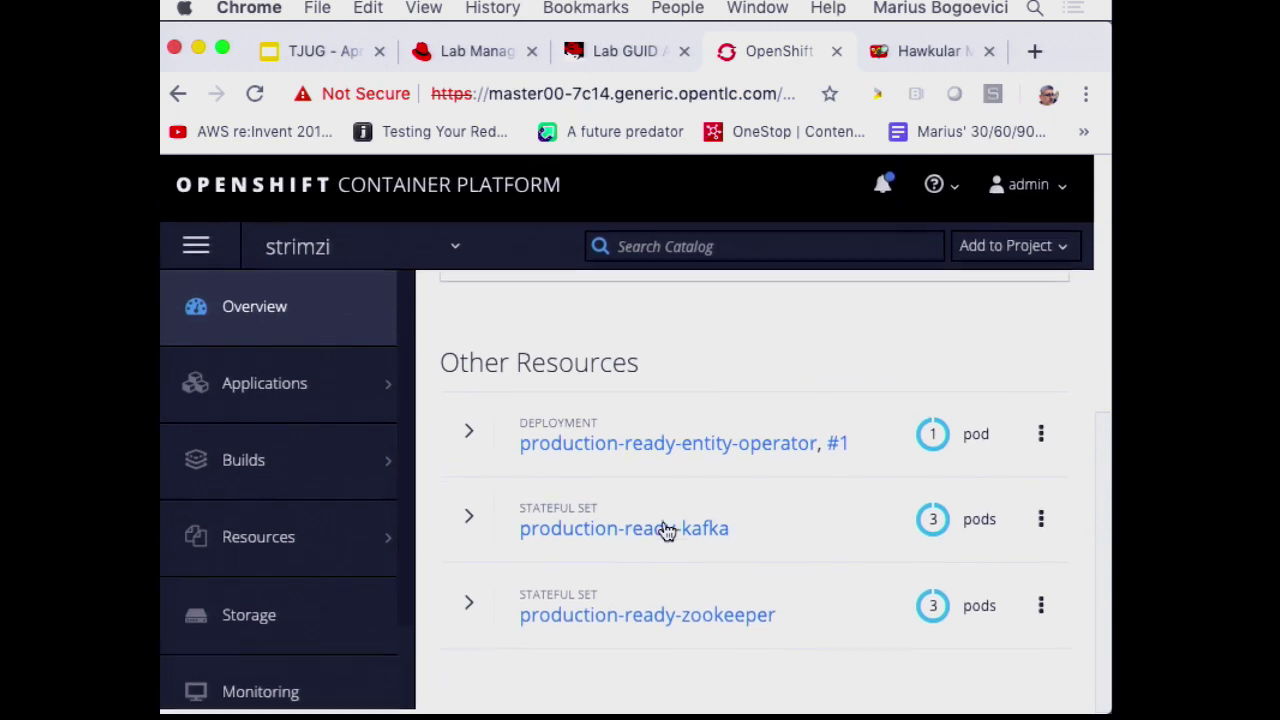
{"action": "scroll", "coordinate": [663, 531], "scroll_direction": "up", "scroll_amount": 10}
{"action": "scroll", "coordinate": [663, 531], "scroll_direction": "down", "scroll_amount": 2}
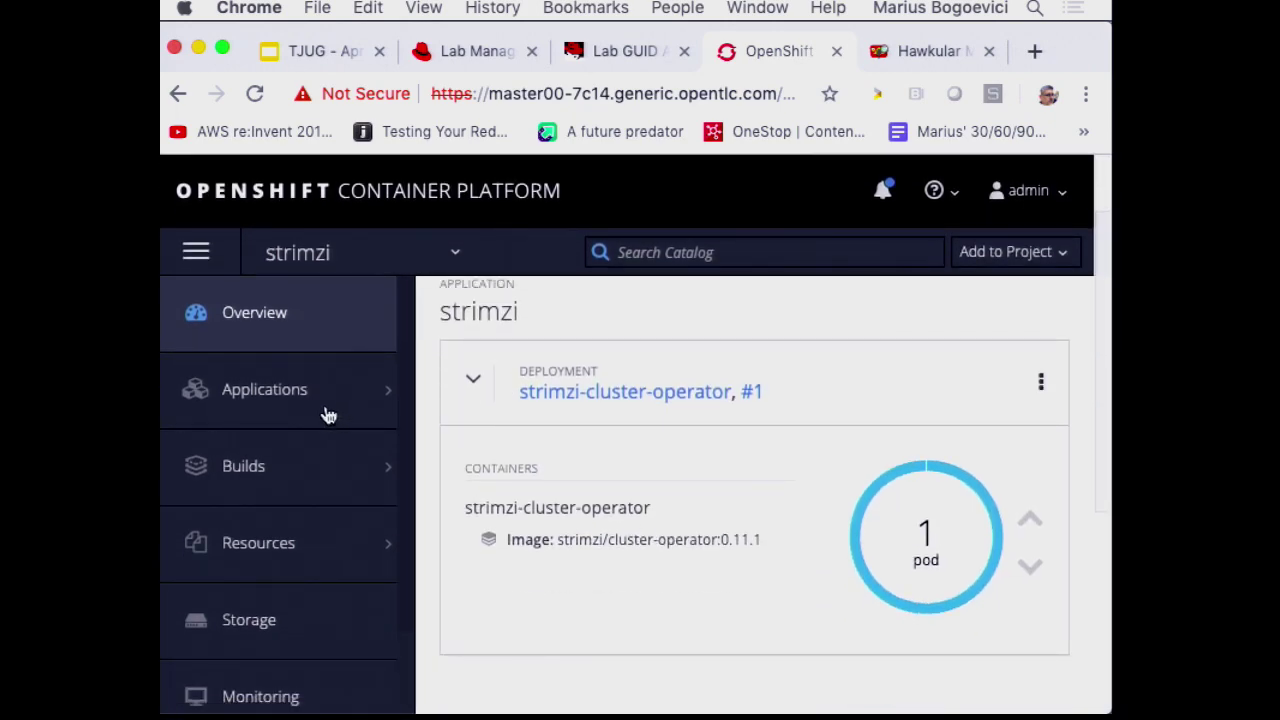
{"action": "mouse_move", "coordinate": [329, 405]}
{"action": "left_click", "coordinate": [541, 360]}
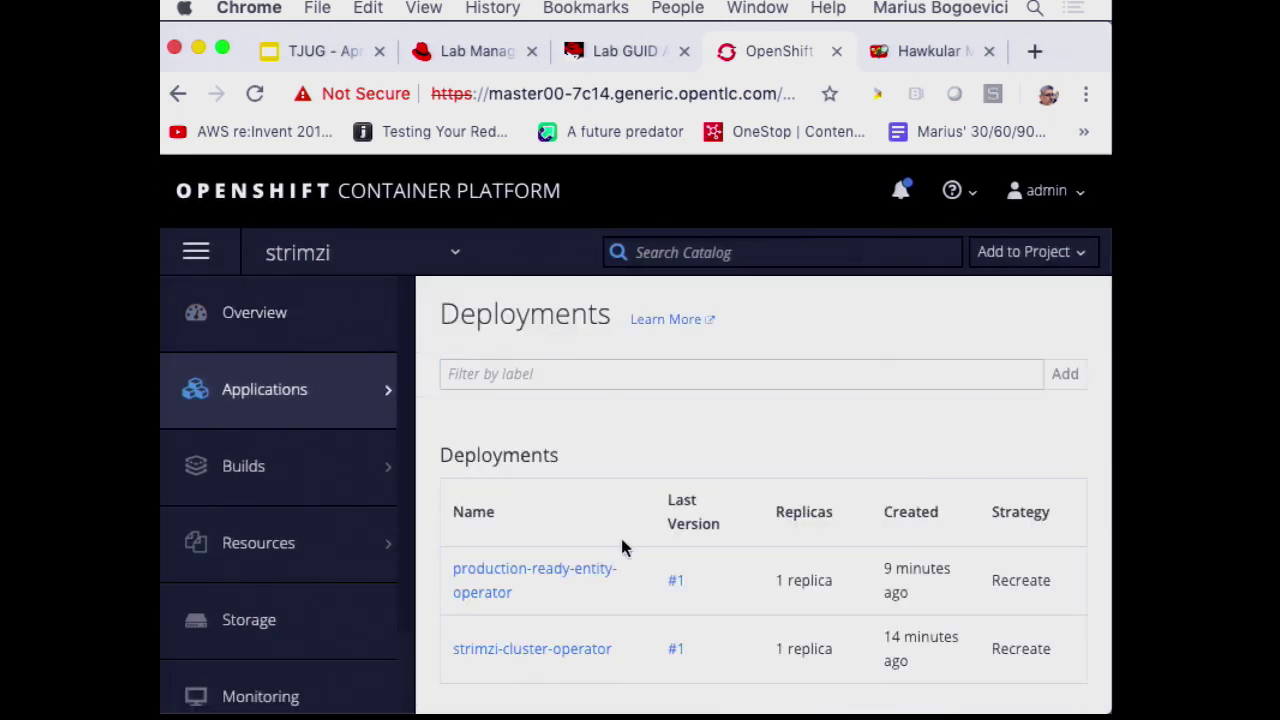
Open the input-words-s2i build from the project's builds and view the log of build #1.
{"action": "mouse_move", "coordinate": [334, 451]}
{"action": "left_click", "coordinate": [462, 345]}
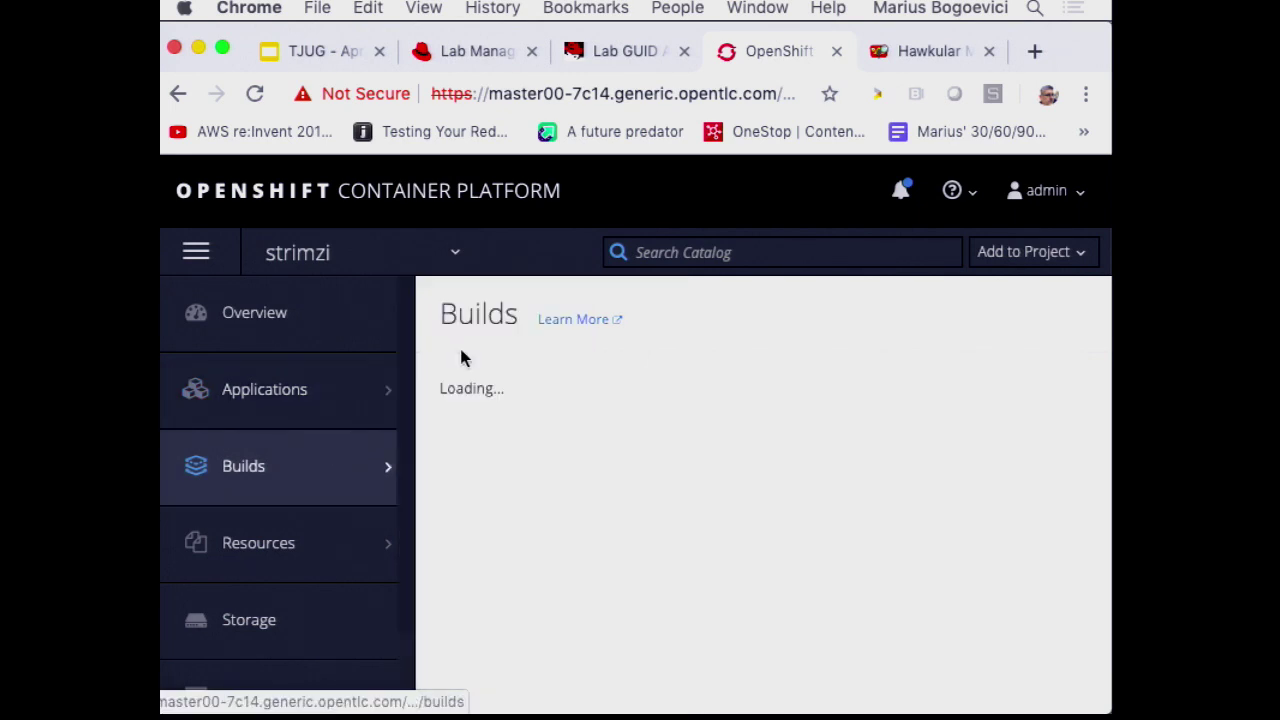
{"action": "left_click", "coordinate": [505, 525]}
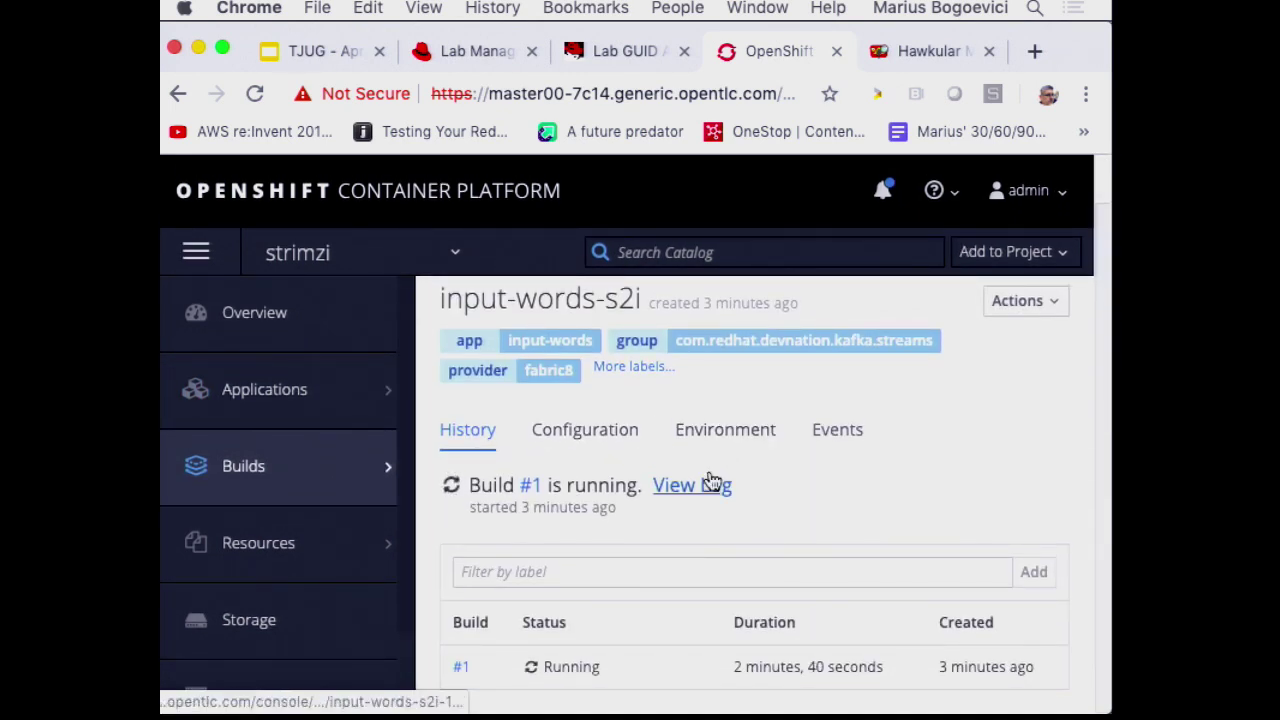
{"action": "left_click", "coordinate": [707, 484]}
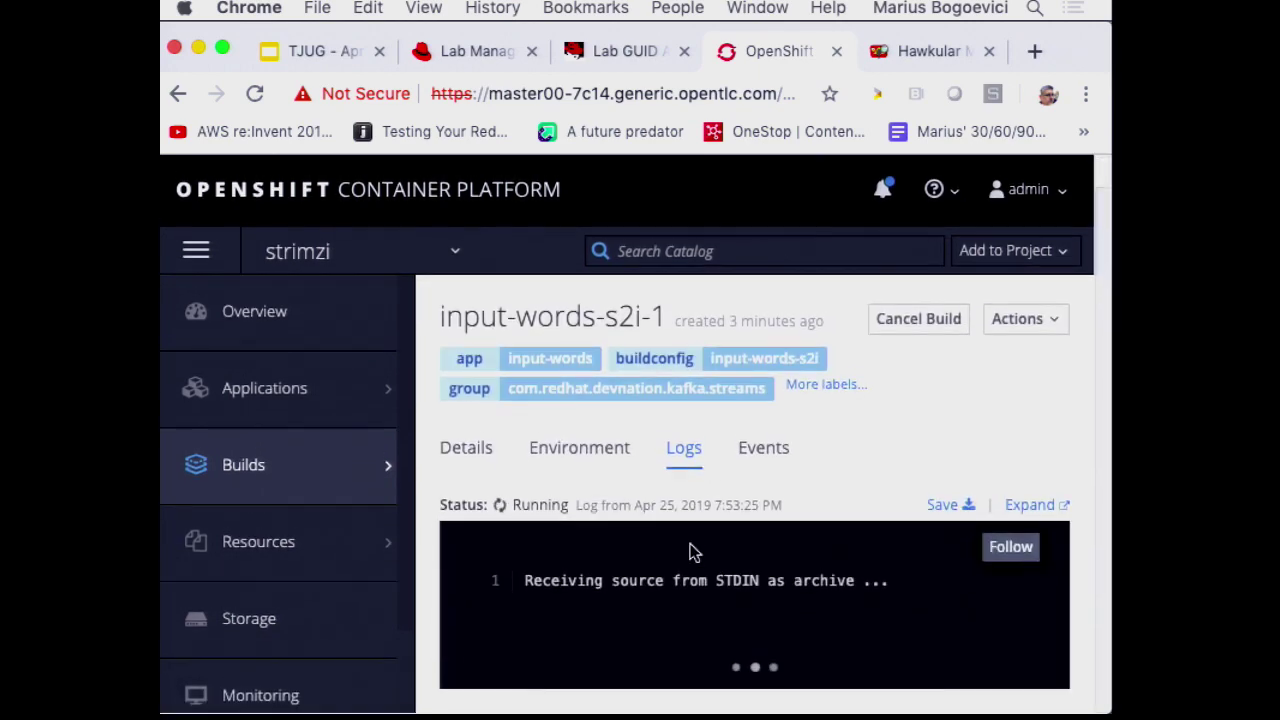
Follow the image push in the input-words-s2i-1 build log and check the word-count deployment output in IntelliJ IDEA.
{"action": "mouse_move", "coordinate": [653, 710]}
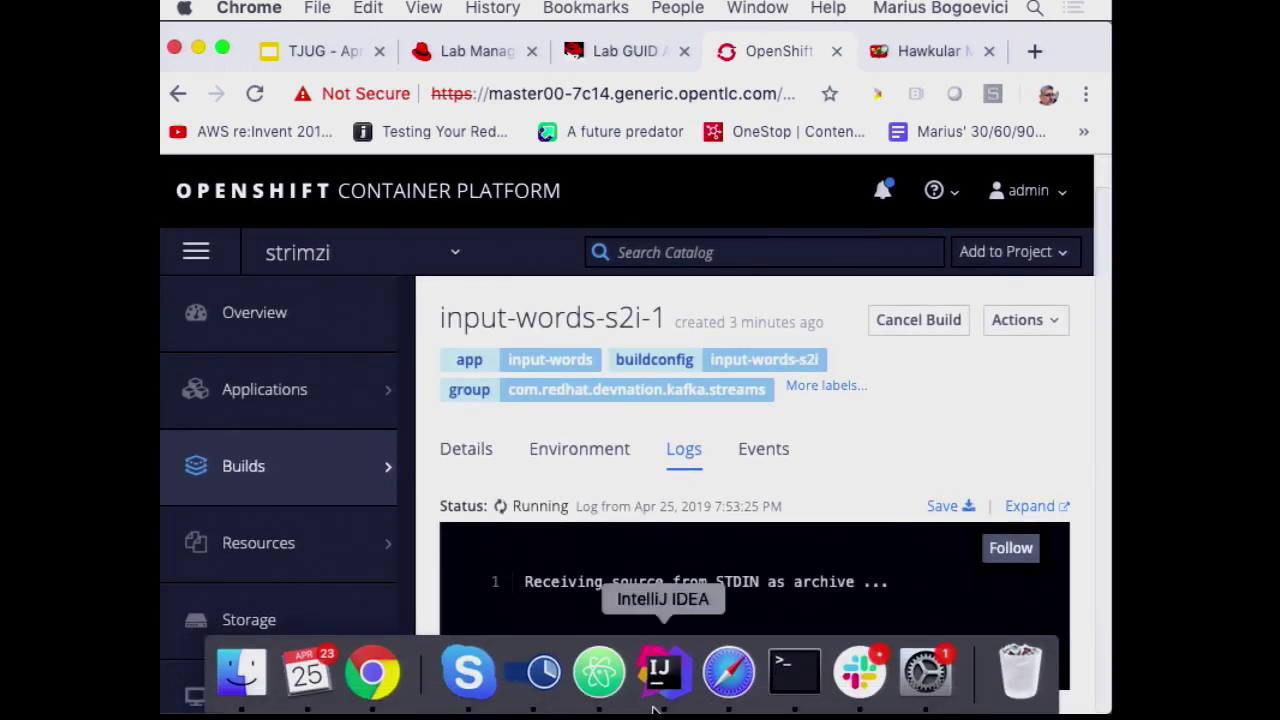
{"action": "left_click", "coordinate": [795, 672]}
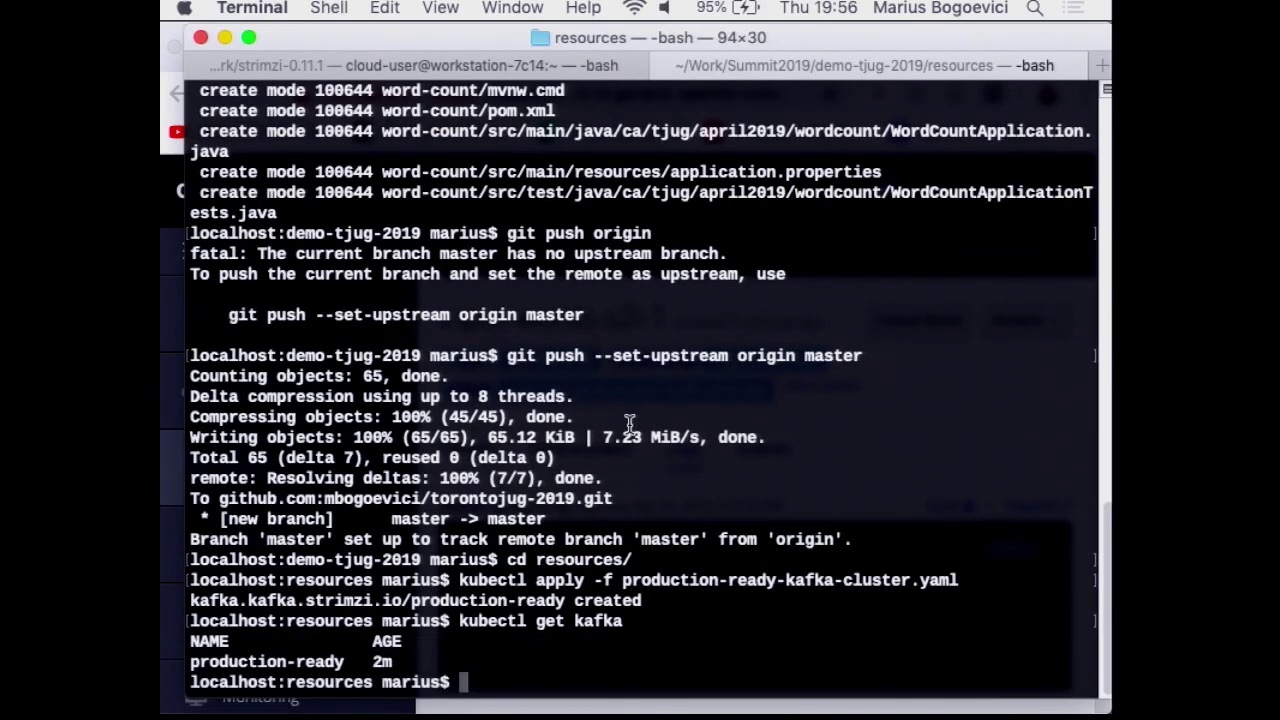
{"action": "left_click", "coordinate": [452, 708]}
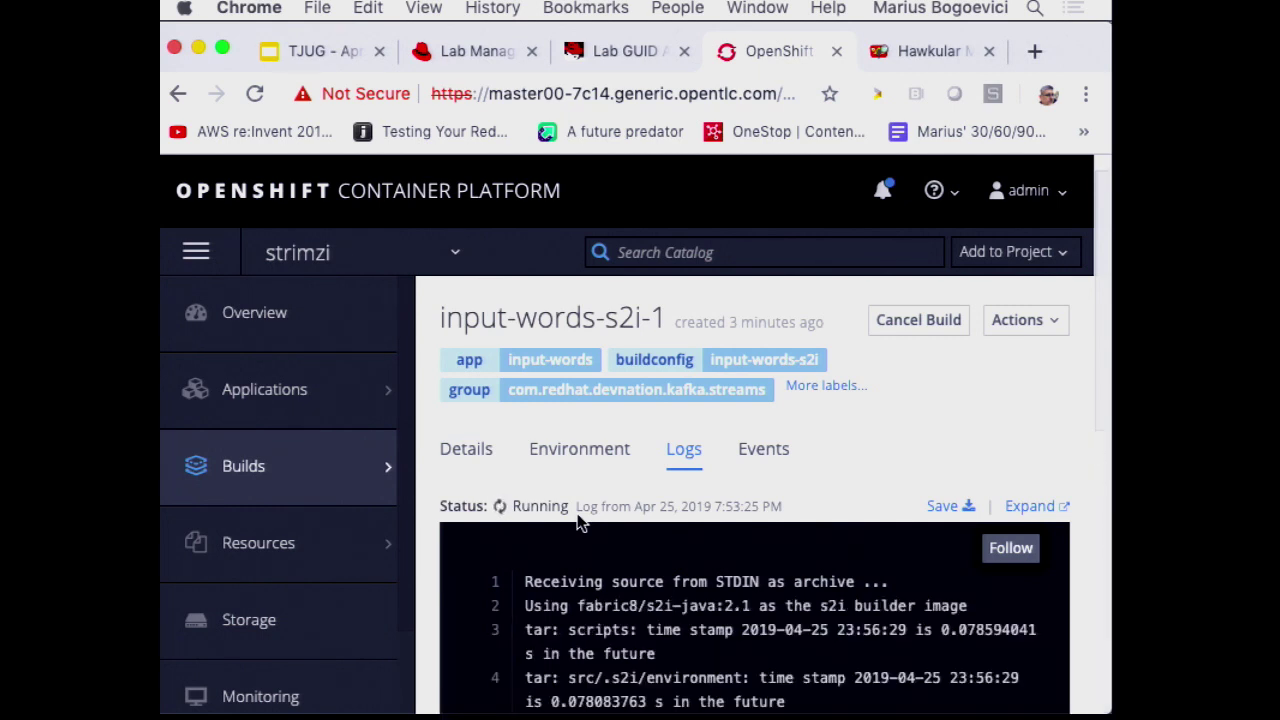
{"action": "scroll", "coordinate": [583, 549], "scroll_direction": "down", "scroll_amount": 5}
{"action": "mouse_move", "coordinate": [465, 710]}
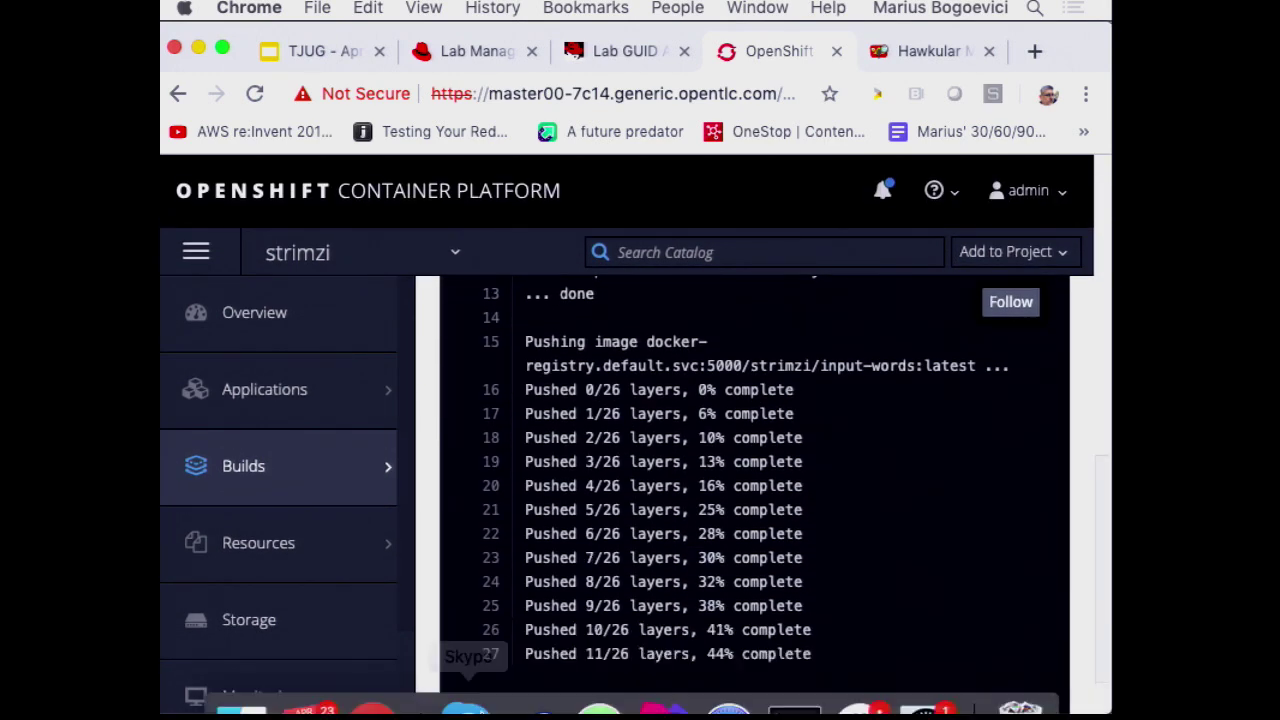
{"action": "left_click", "coordinate": [660, 672]}
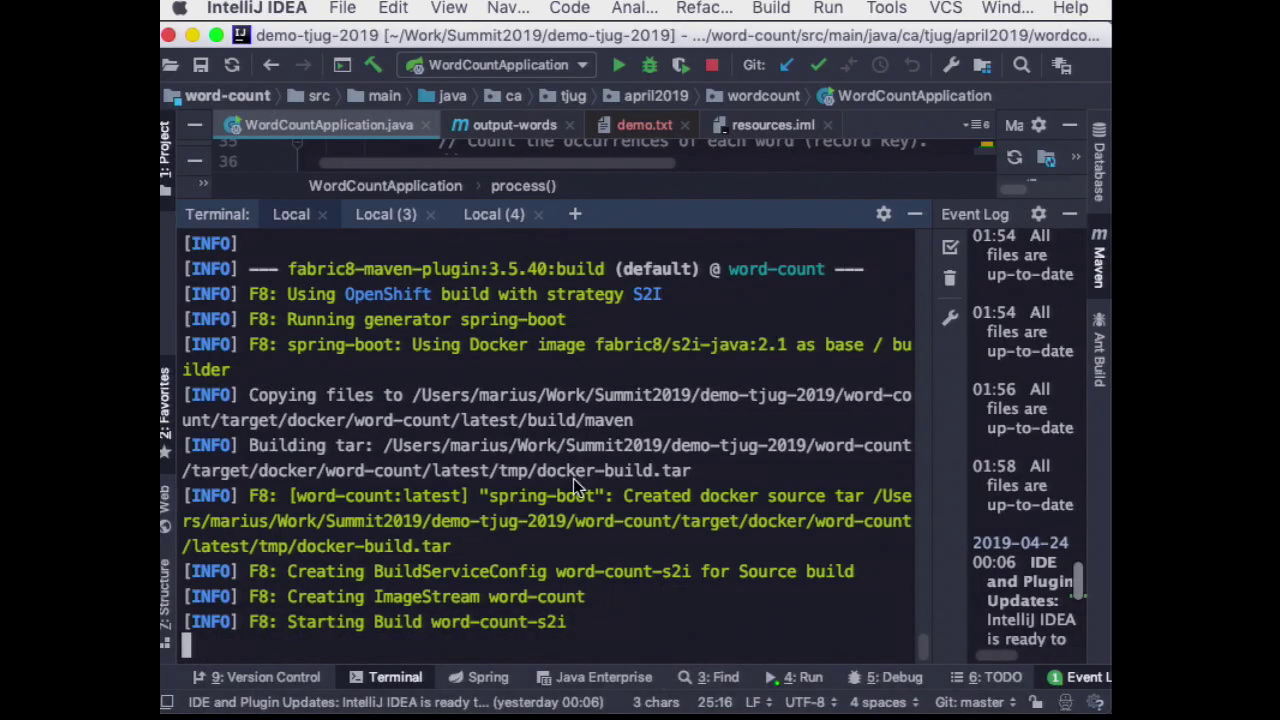
{"action": "mouse_move", "coordinate": [460, 700]}
{"action": "left_click", "coordinate": [371, 674]}
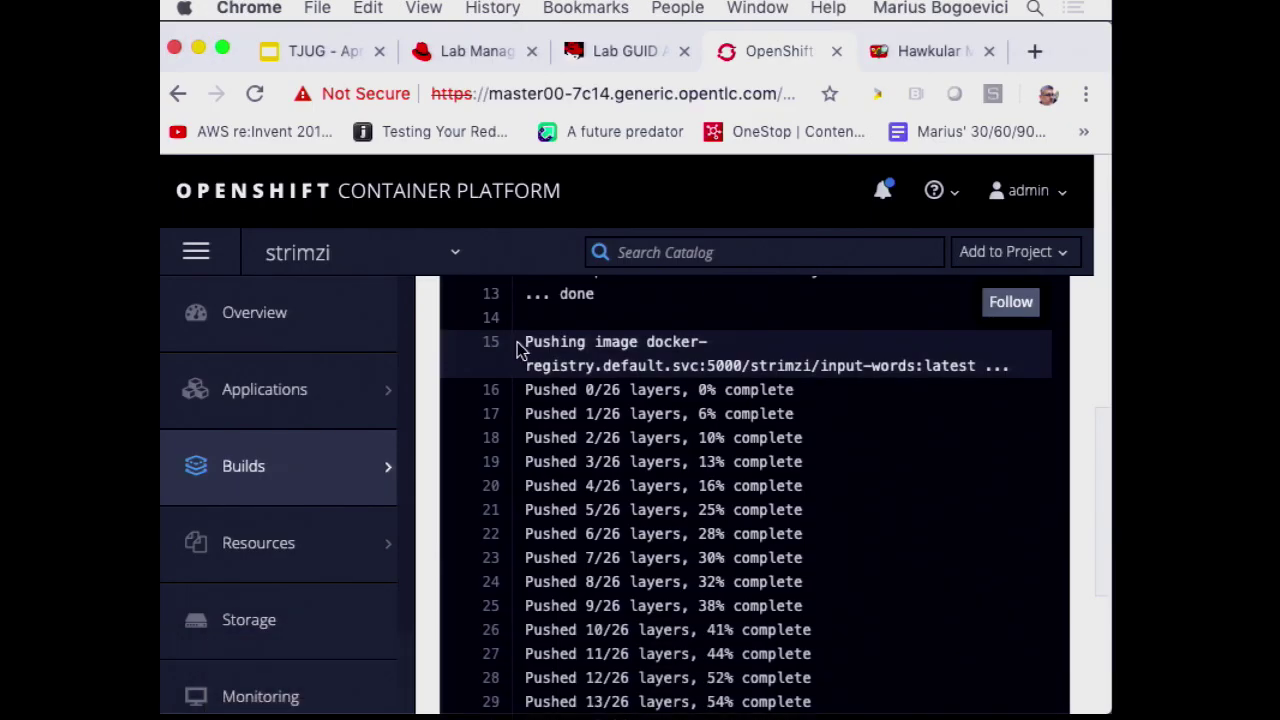
Check the end of the input-words-s2i-1 log and the deployments list, then open input-words-s2i from the builds list.
{"action": "scroll", "coordinate": [494, 425], "scroll_direction": "down", "scroll_amount": 5}
{"action": "mouse_move", "coordinate": [366, 389]}
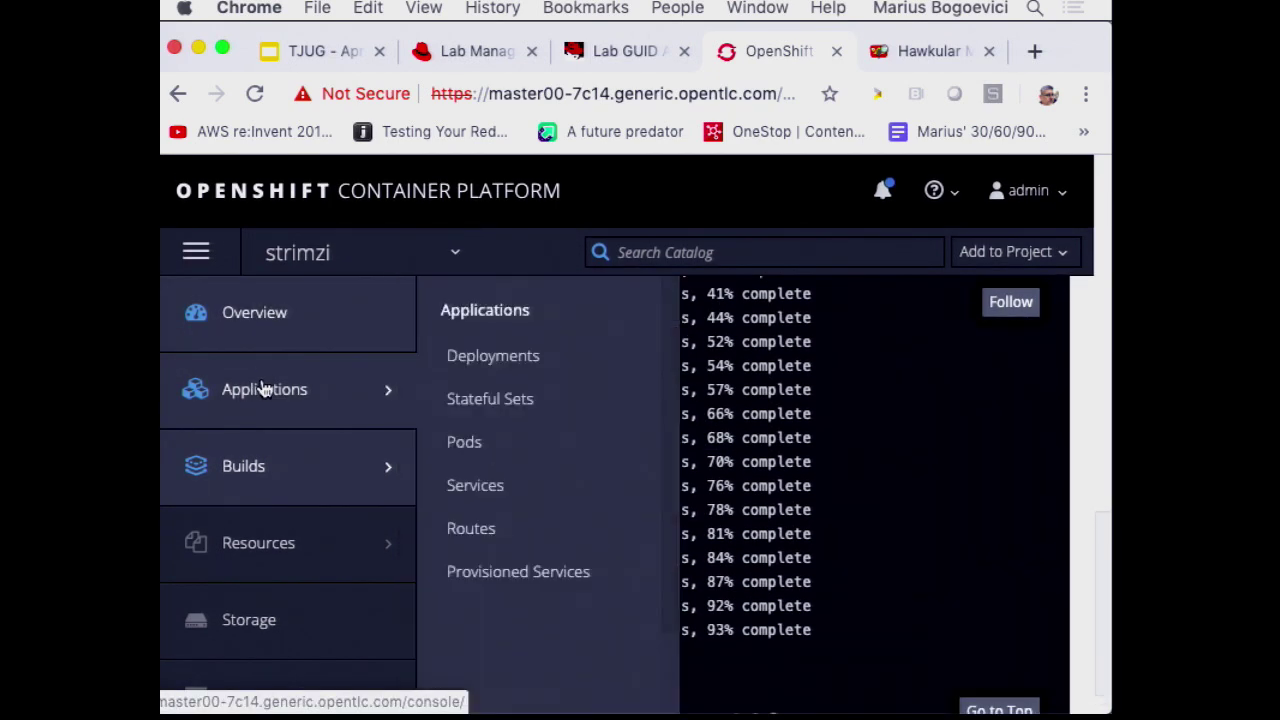
{"action": "left_click", "coordinate": [463, 356]}
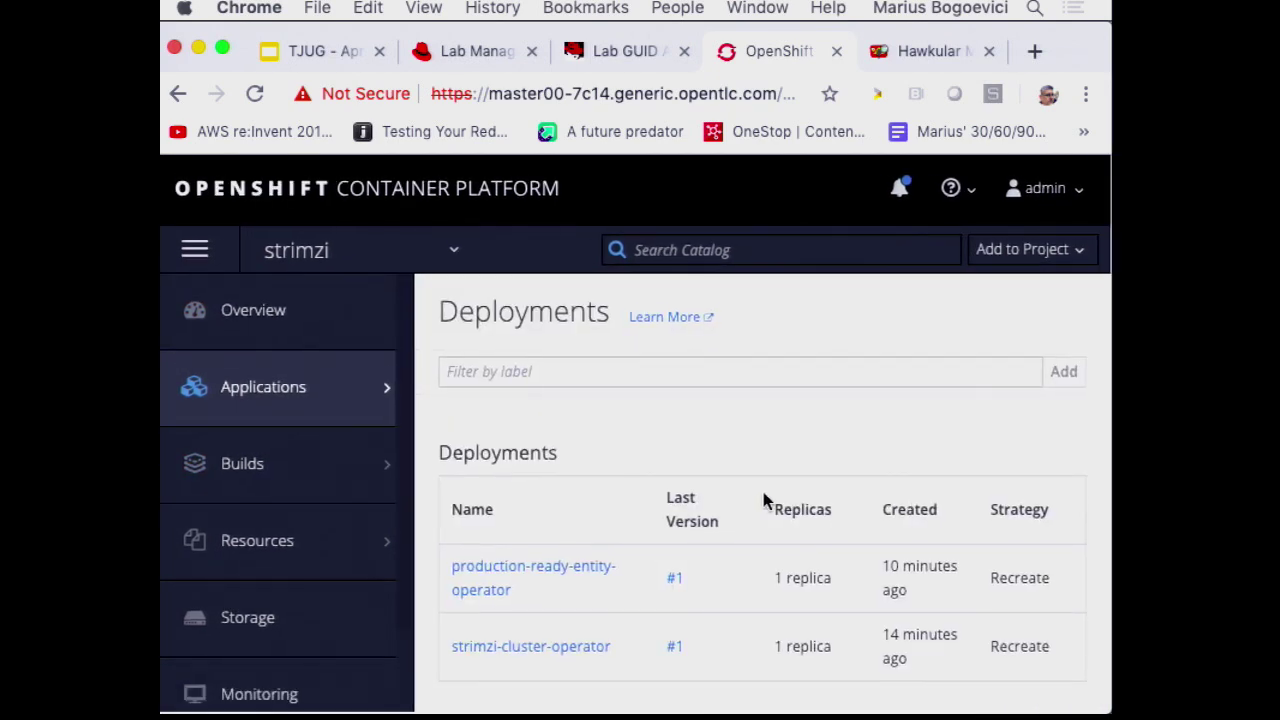
{"action": "mouse_move", "coordinate": [297, 466]}
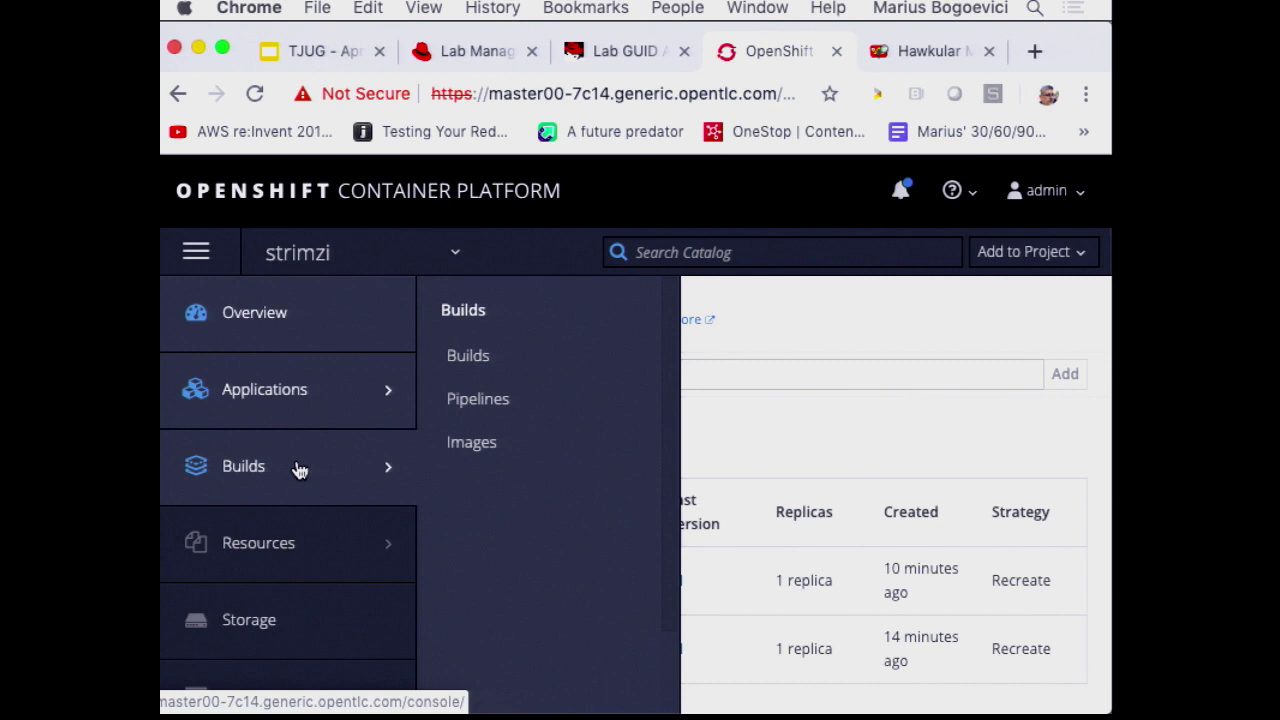
{"action": "left_click", "coordinate": [487, 358]}
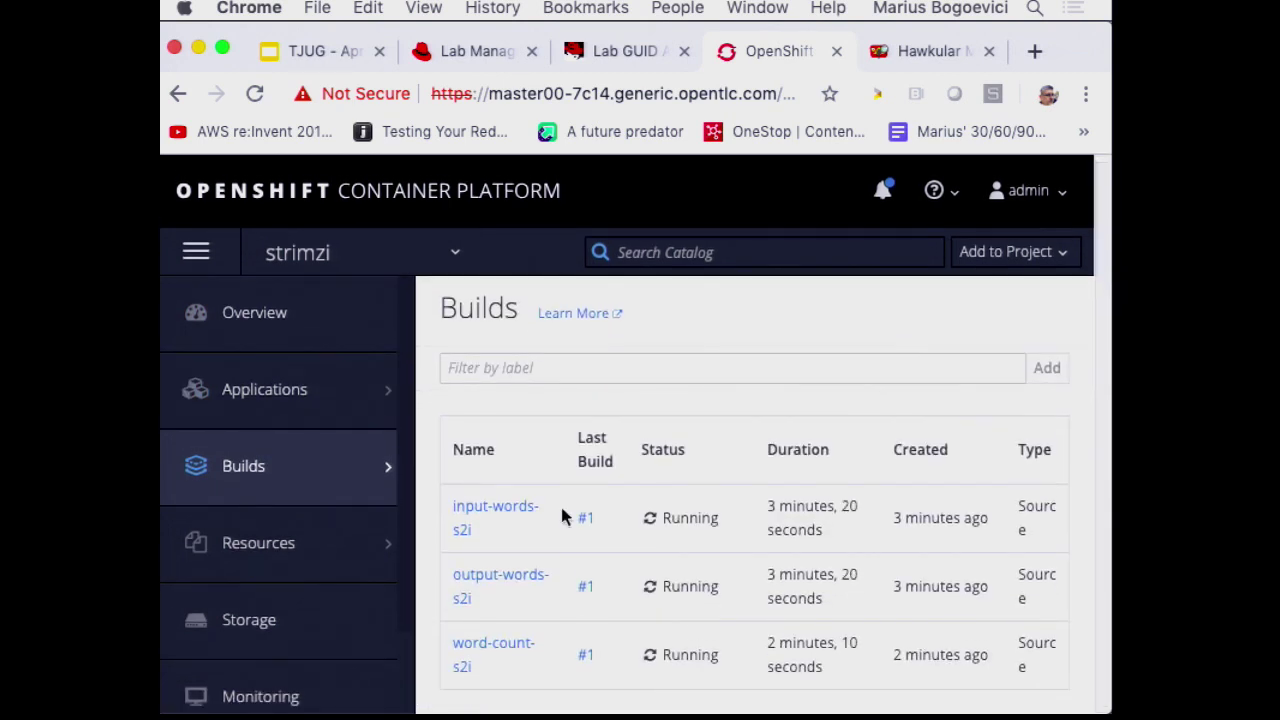
{"action": "left_click", "coordinate": [487, 508]}
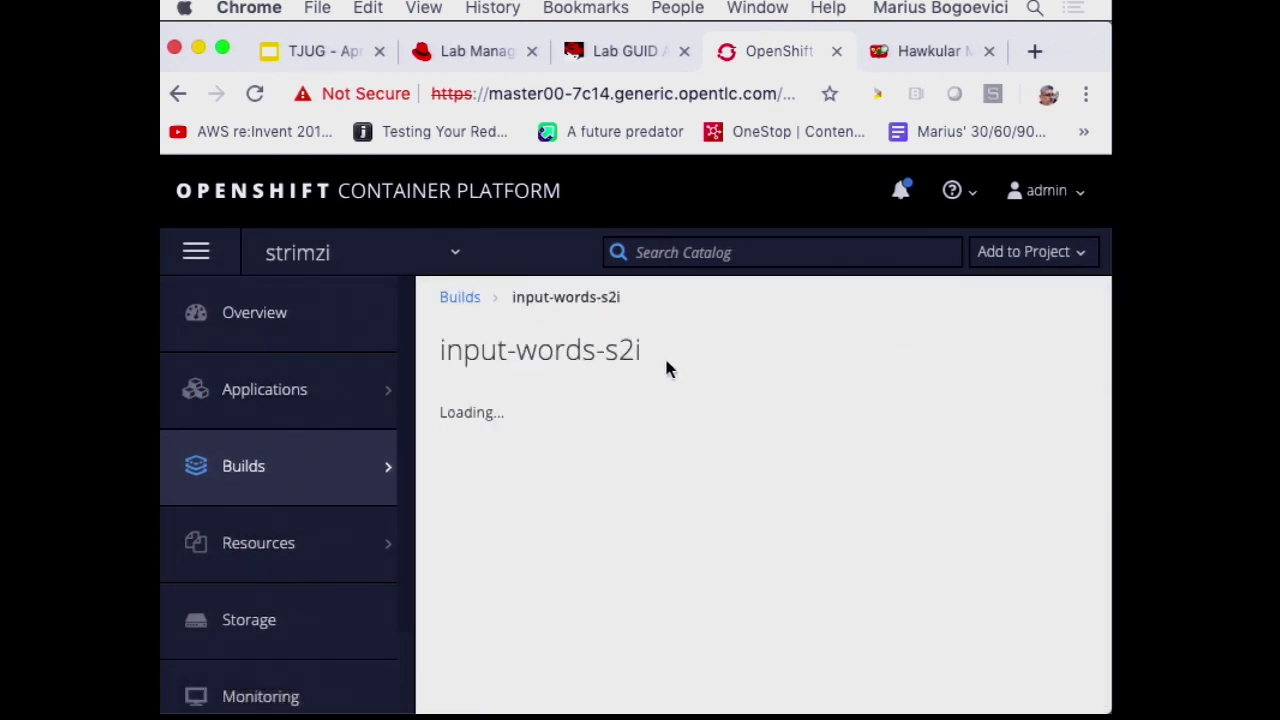
Look through the strimzi project's pipelines, stateful sets and deployments pages.
{"action": "mouse_move", "coordinate": [326, 498]}
{"action": "left_click", "coordinate": [512, 403]}
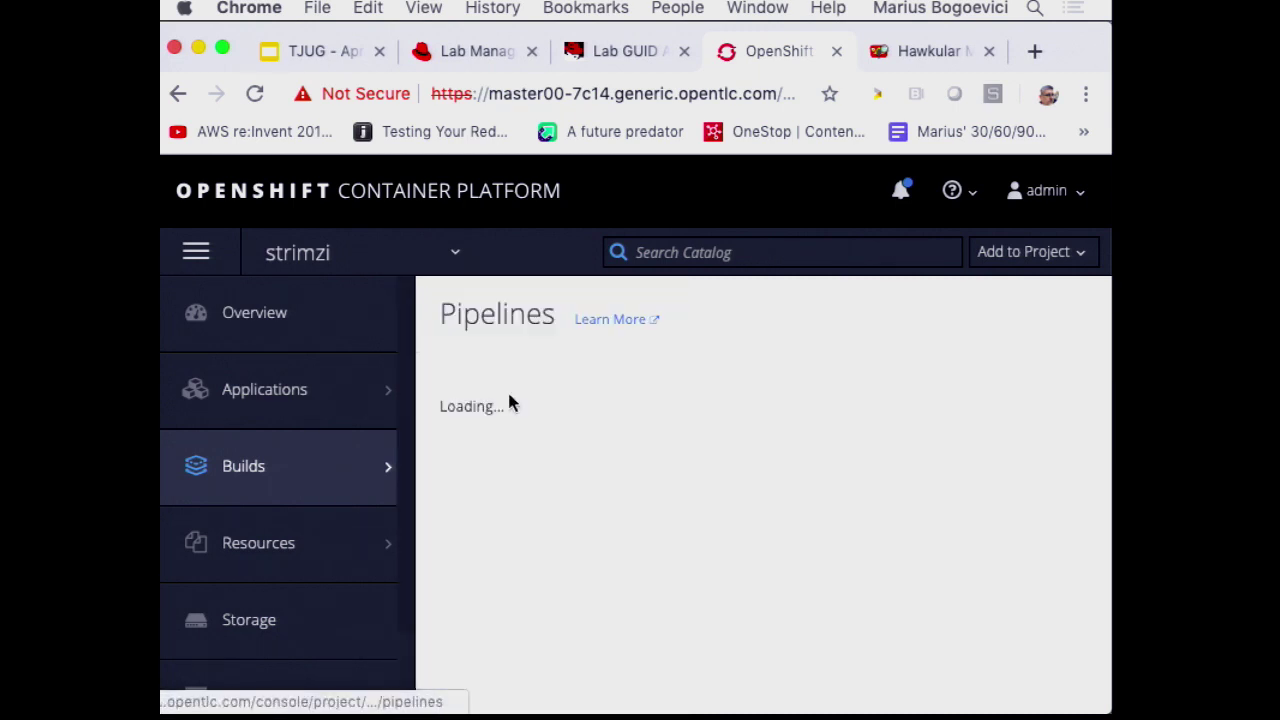
{"action": "mouse_move", "coordinate": [354, 382]}
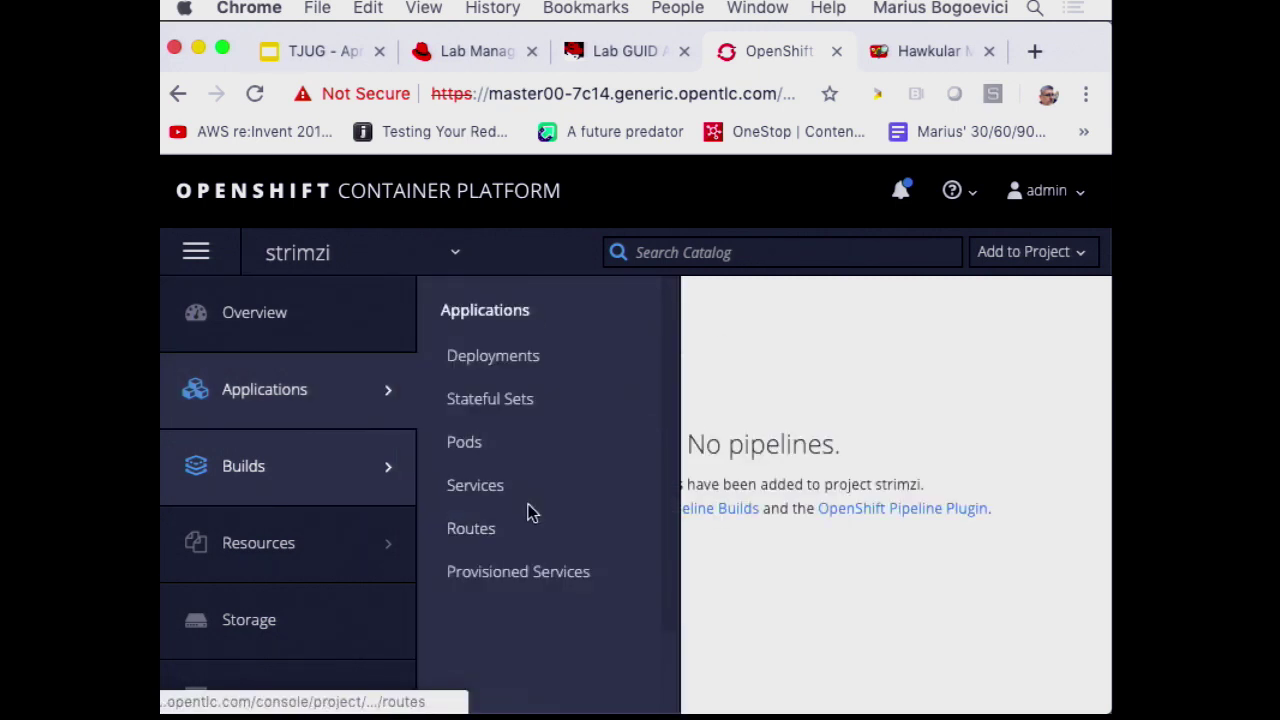
{"action": "left_click", "coordinate": [516, 399]}
{"action": "mouse_move", "coordinate": [351, 371]}
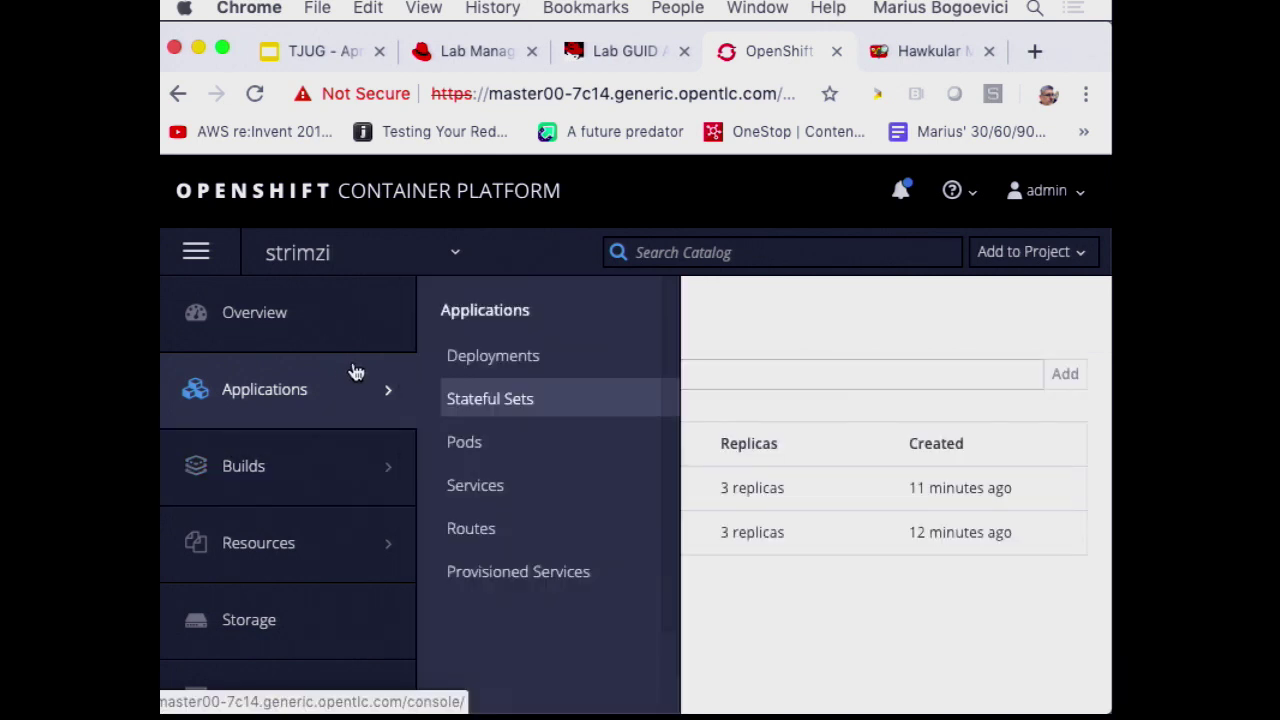
{"action": "left_click", "coordinate": [466, 355]}
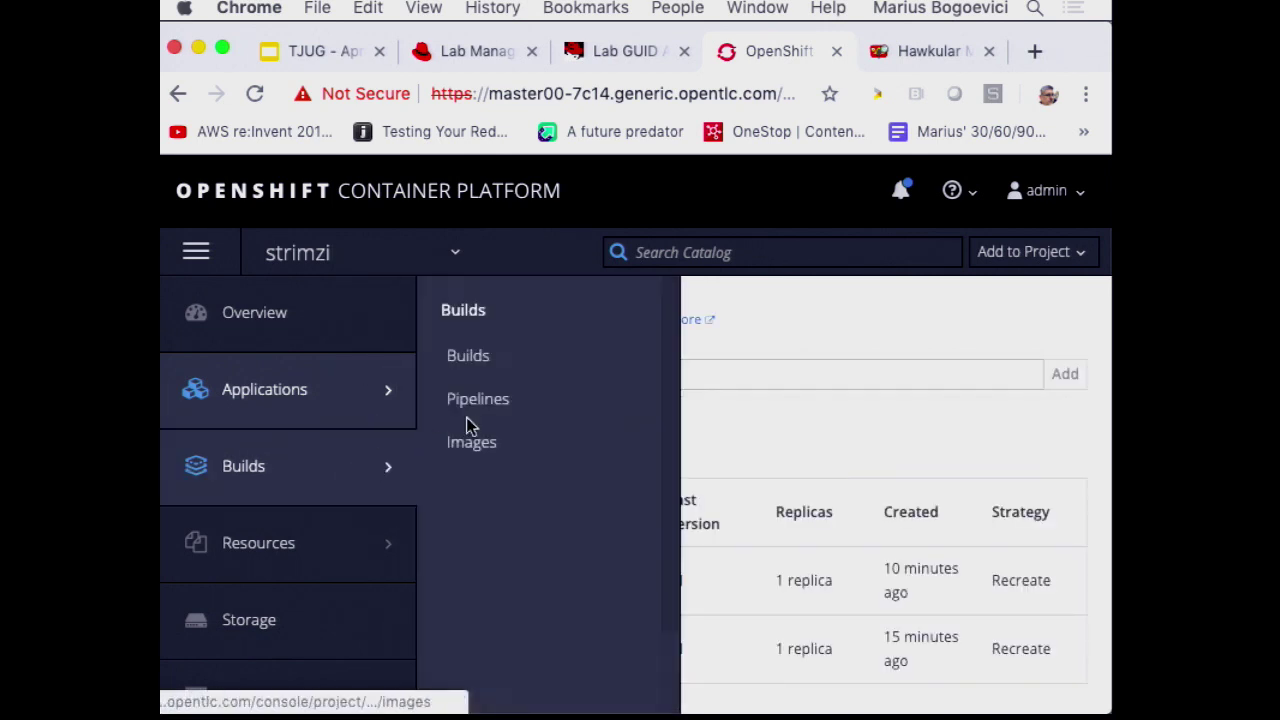
Open the word-count-s2i build from the project's builds and view the log of its build #1.
{"action": "mouse_move", "coordinate": [392, 460]}
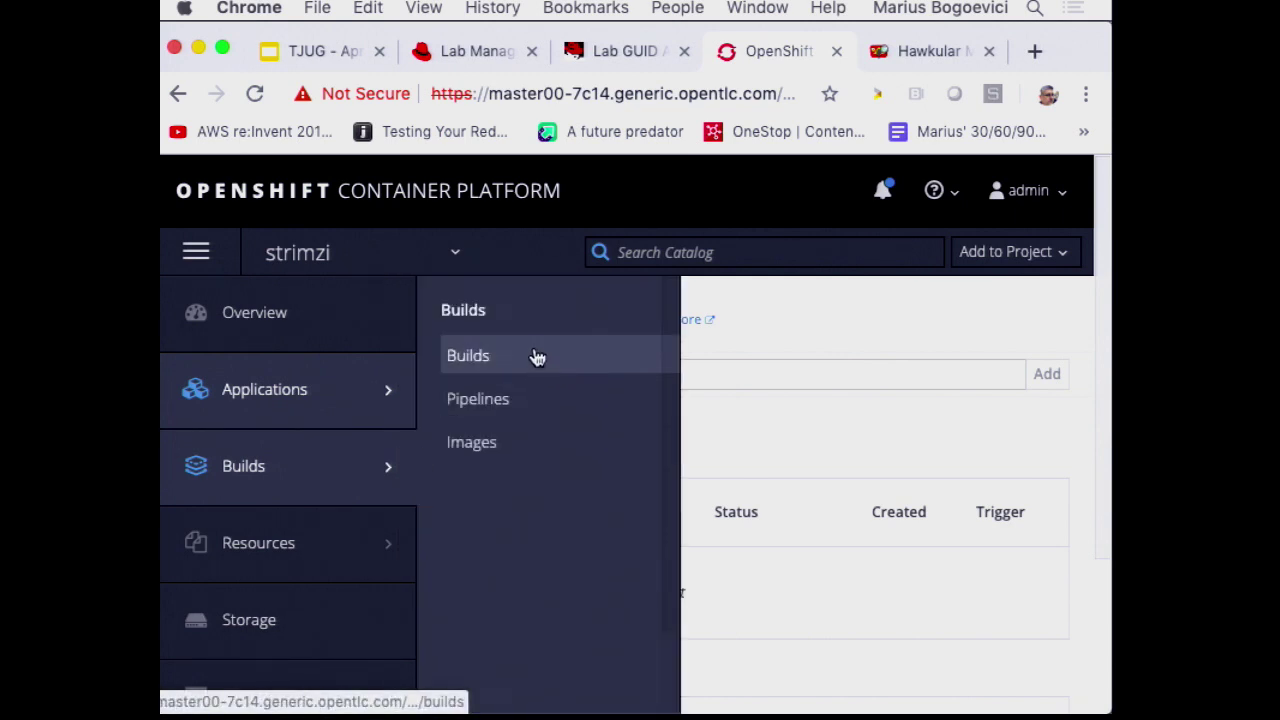
{"action": "left_click", "coordinate": [534, 355]}
{"action": "left_click", "coordinate": [468, 651]}
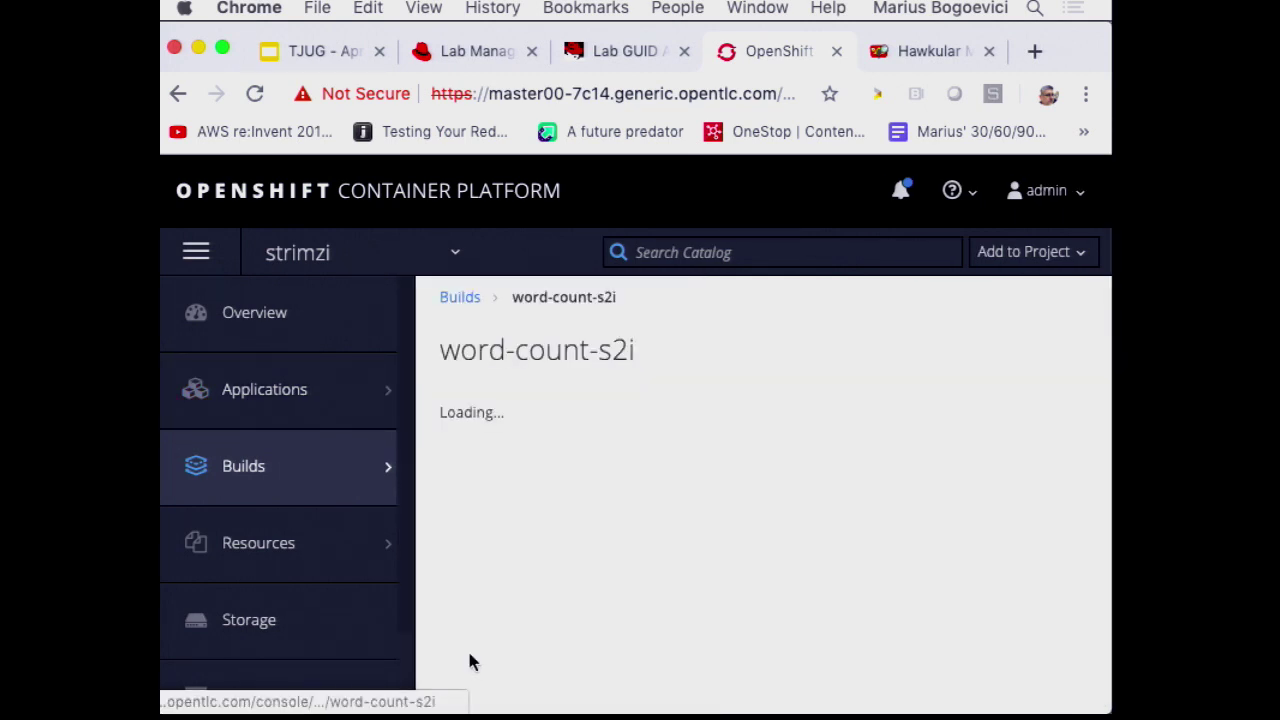
{"action": "scroll", "coordinate": [651, 545], "scroll_direction": "down", "scroll_amount": 1}
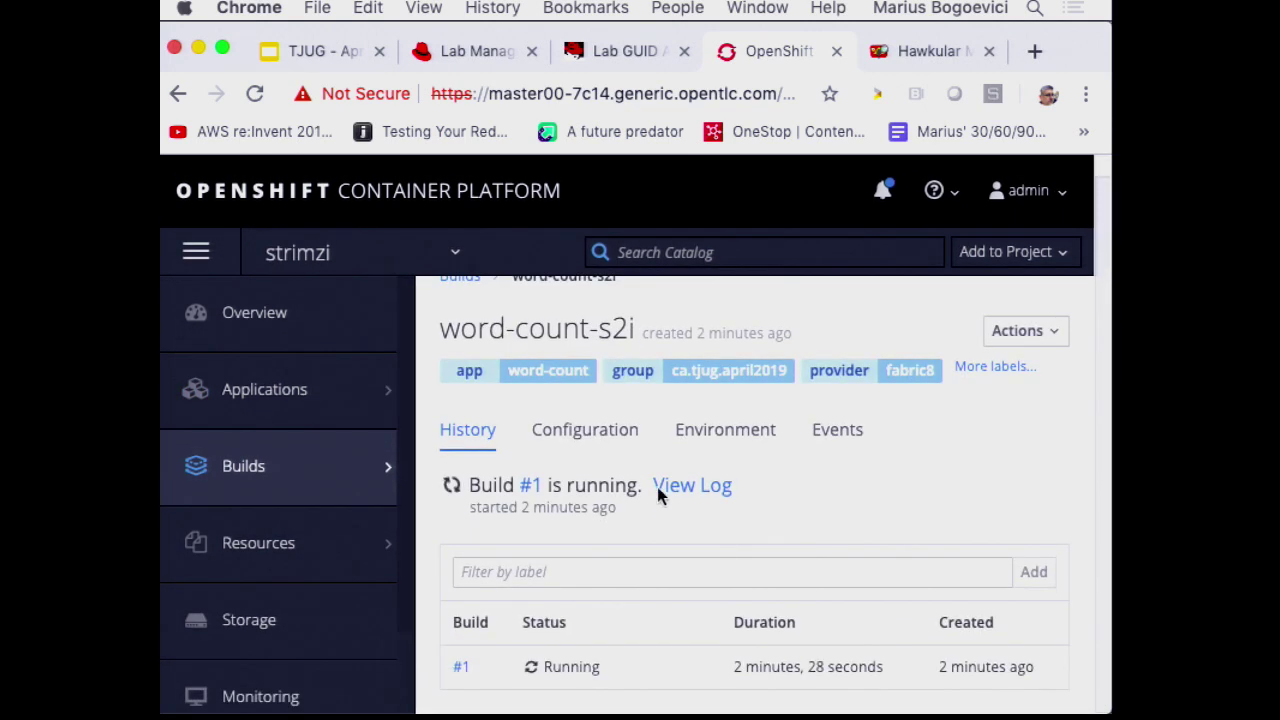
{"action": "left_click", "coordinate": [668, 488]}
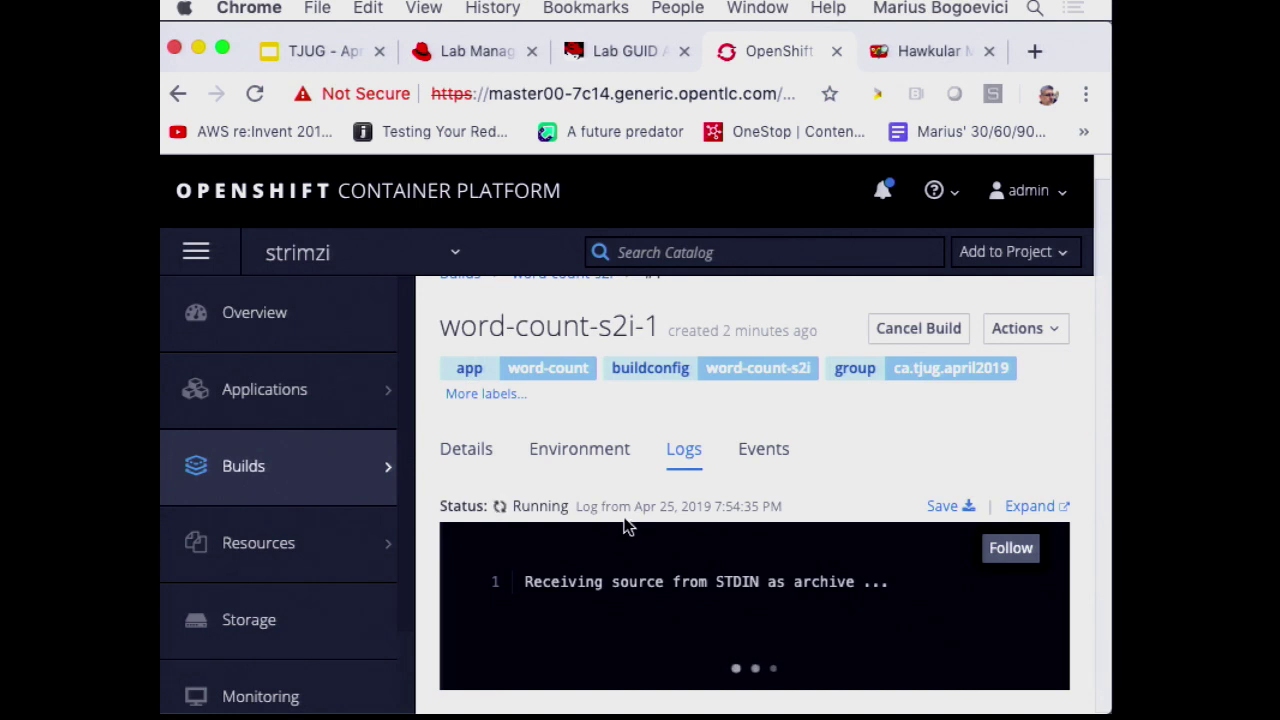
Examine the rollout status of the input-words, output-words and strimzi applications on the project overview.
{"action": "left_click", "coordinate": [263, 300]}
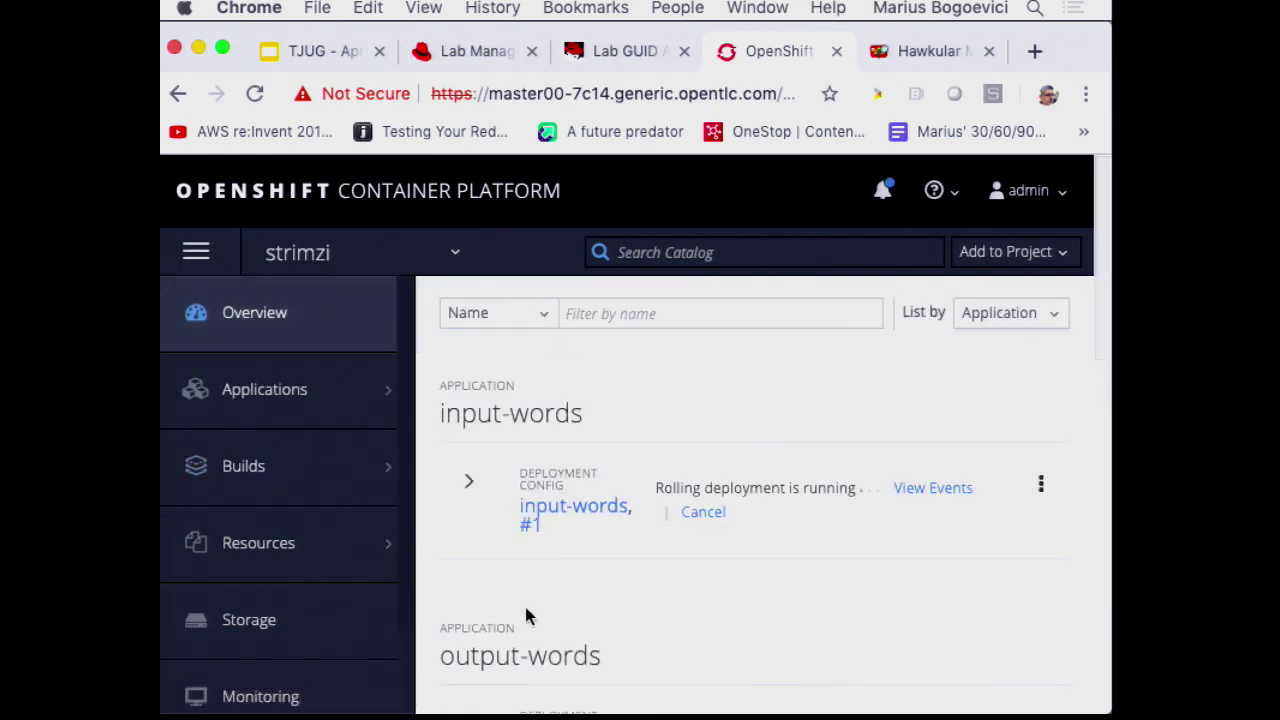
{"action": "scroll", "coordinate": [524, 605], "scroll_direction": "down", "scroll_amount": 4}
{"action": "scroll", "coordinate": [526, 612], "scroll_direction": "up", "scroll_amount": 1}
{"action": "scroll", "coordinate": [527, 612], "scroll_direction": "down", "scroll_amount": 4}
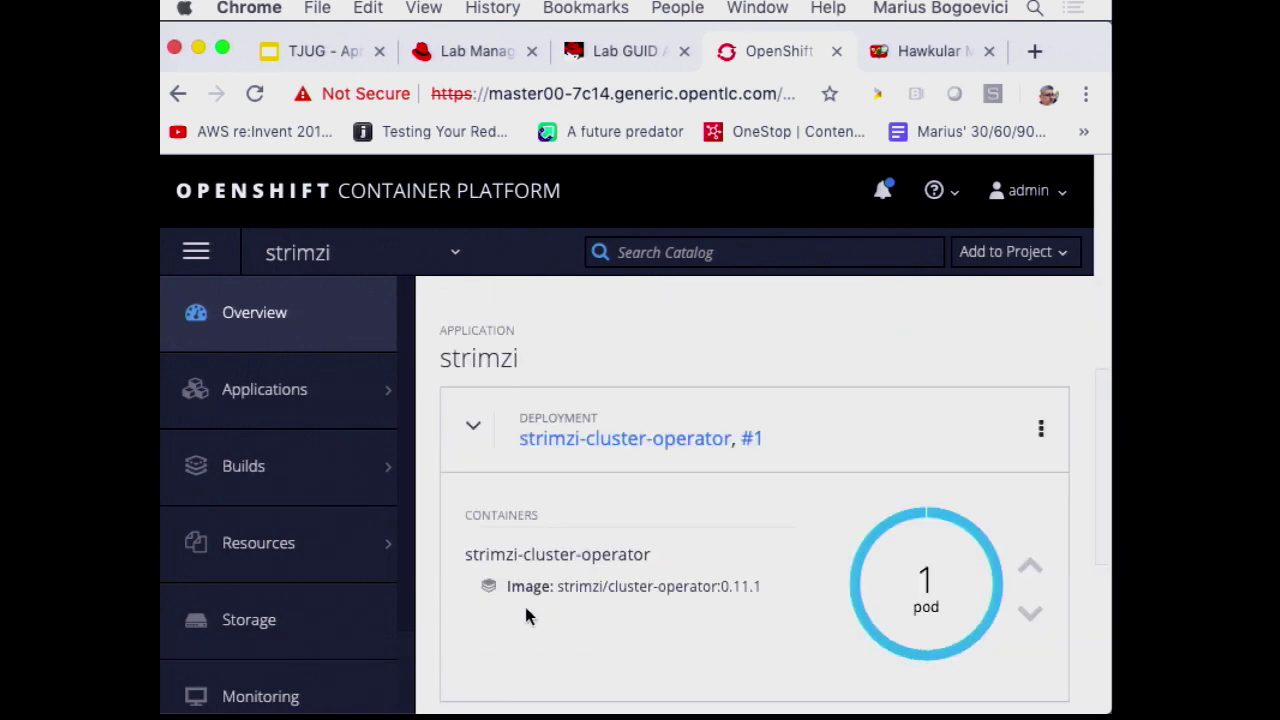
{"action": "scroll", "coordinate": [527, 612], "scroll_direction": "up", "scroll_amount": 6}
{"action": "scroll", "coordinate": [529, 618], "scroll_direction": "down", "scroll_amount": 6}
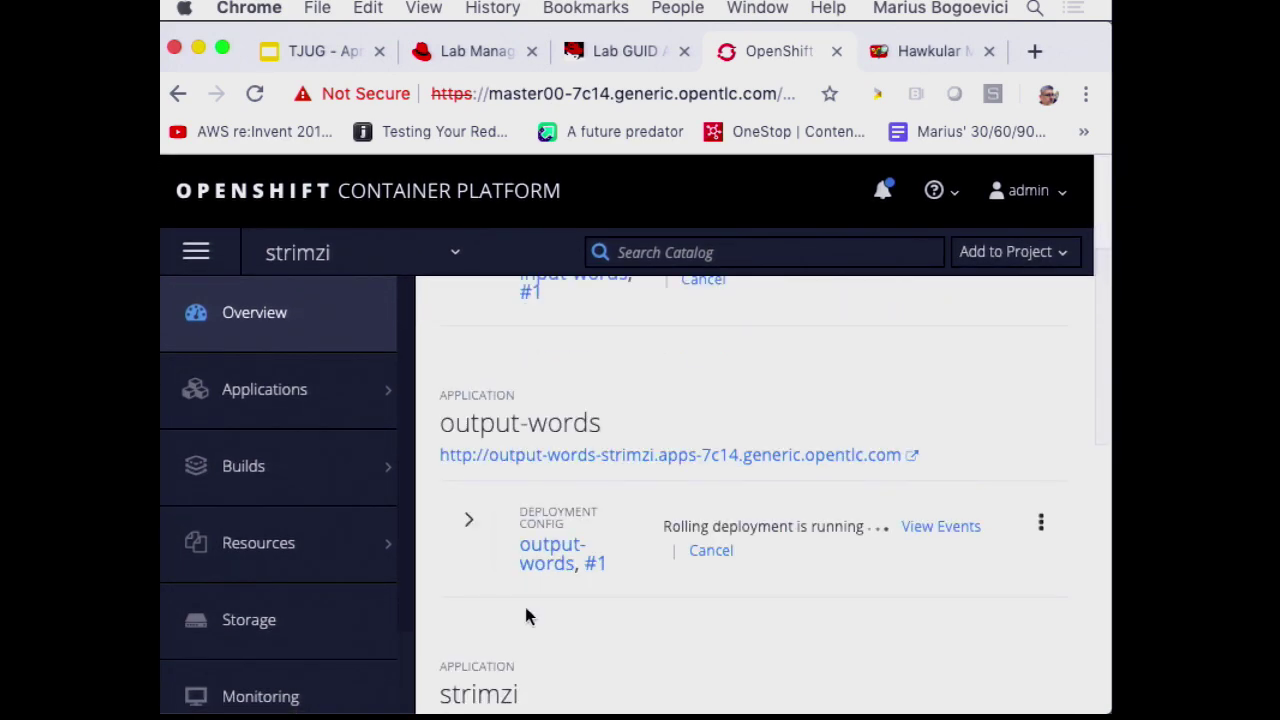
{"action": "scroll", "coordinate": [529, 618], "scroll_direction": "up", "scroll_amount": 1}
{"action": "scroll", "coordinate": [529, 618], "scroll_direction": "up", "scroll_amount": 4}
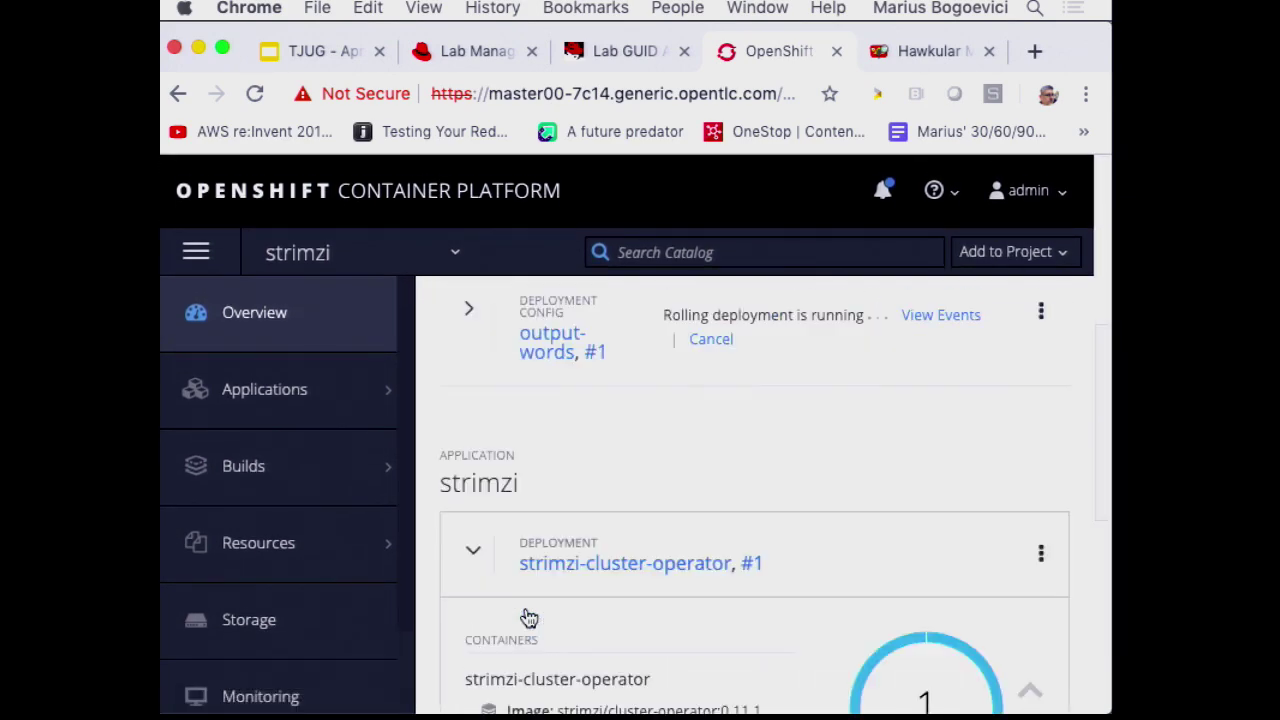
{"action": "scroll", "coordinate": [529, 617], "scroll_direction": "down", "scroll_amount": 1}
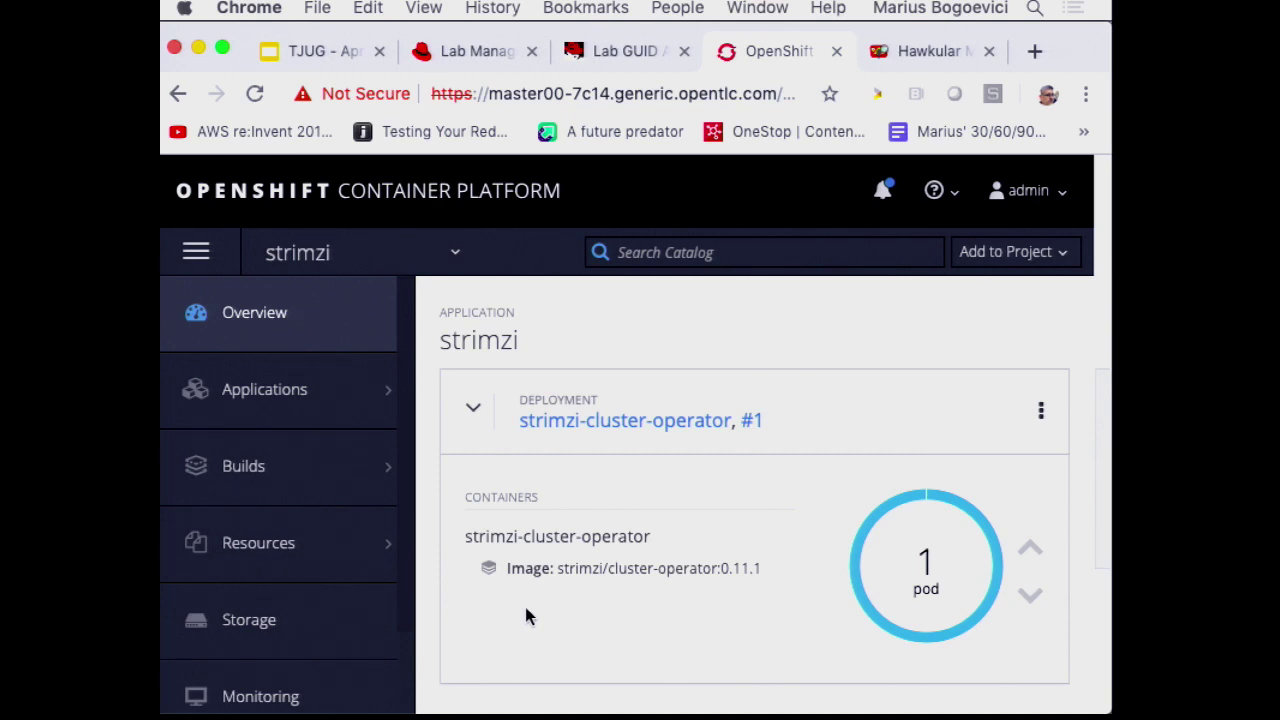
{"action": "scroll", "coordinate": [527, 615], "scroll_direction": "down", "scroll_amount": 1}
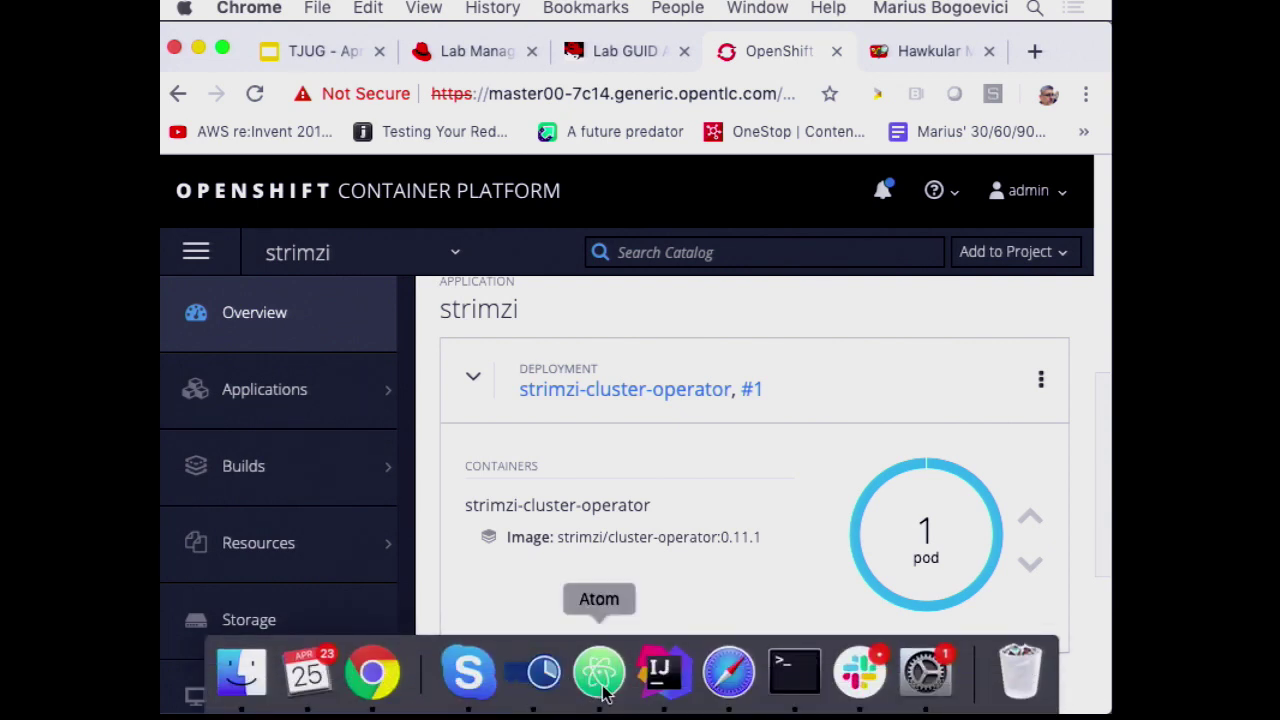
Switch to IntelliJ IDEA, shrink the terminal area to reveal the editor, and open production-ready-kafka-cluster.yaml.
{"action": "left_click", "coordinate": [663, 675]}
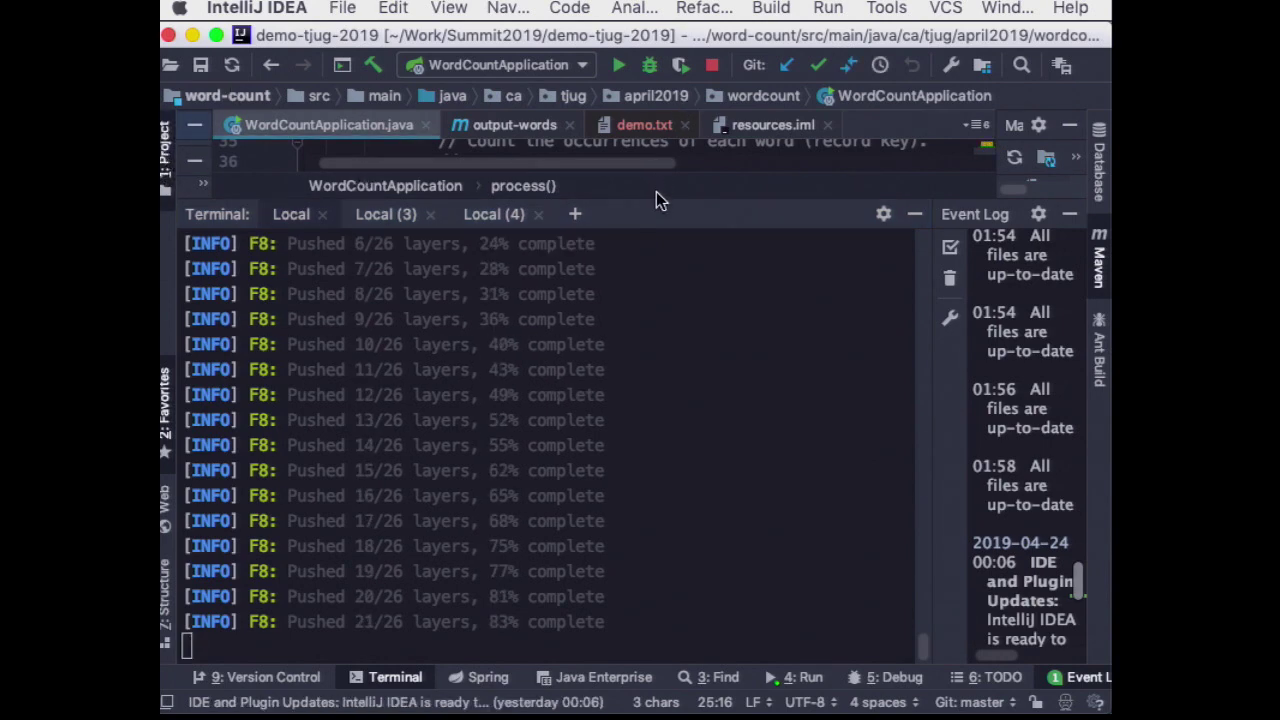
{"action": "left_click_drag", "start_coordinate": [658, 200], "coordinate": [668, 652]}
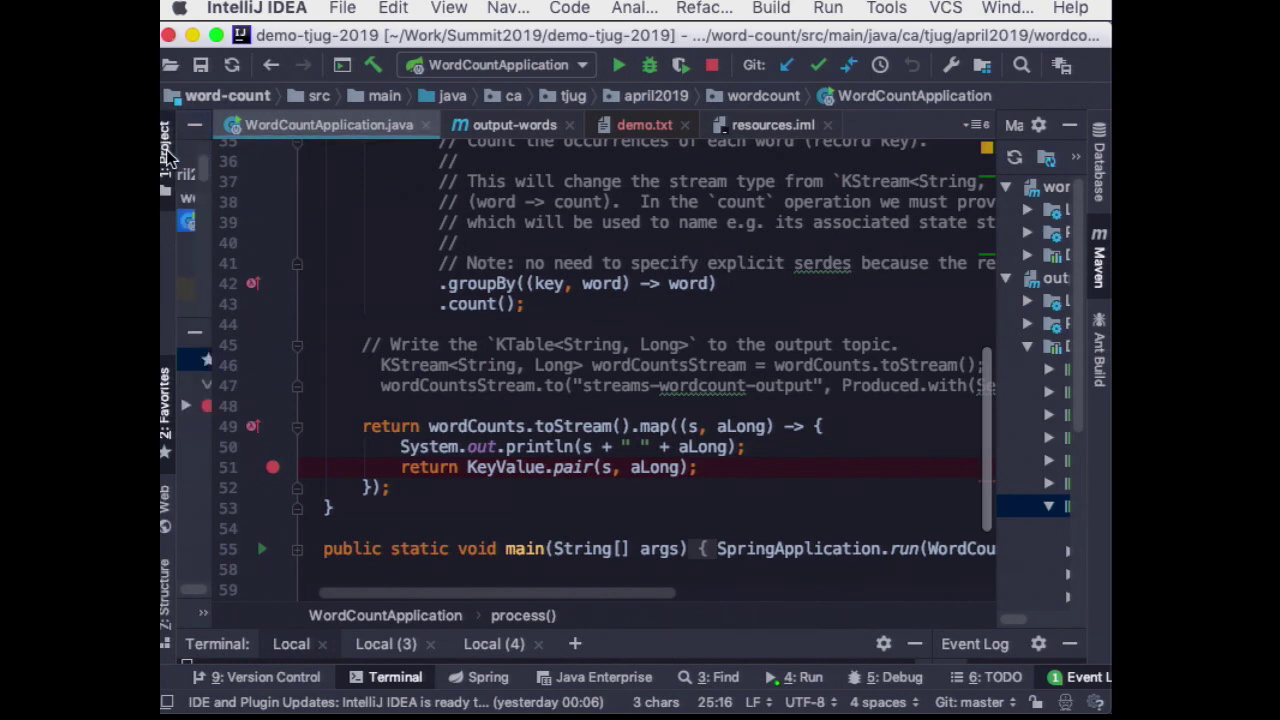
{"action": "scroll", "coordinate": [305, 213], "scroll_direction": "up", "scroll_amount": 1}
{"action": "scroll", "coordinate": [305, 213], "scroll_direction": "up", "scroll_amount": 10}
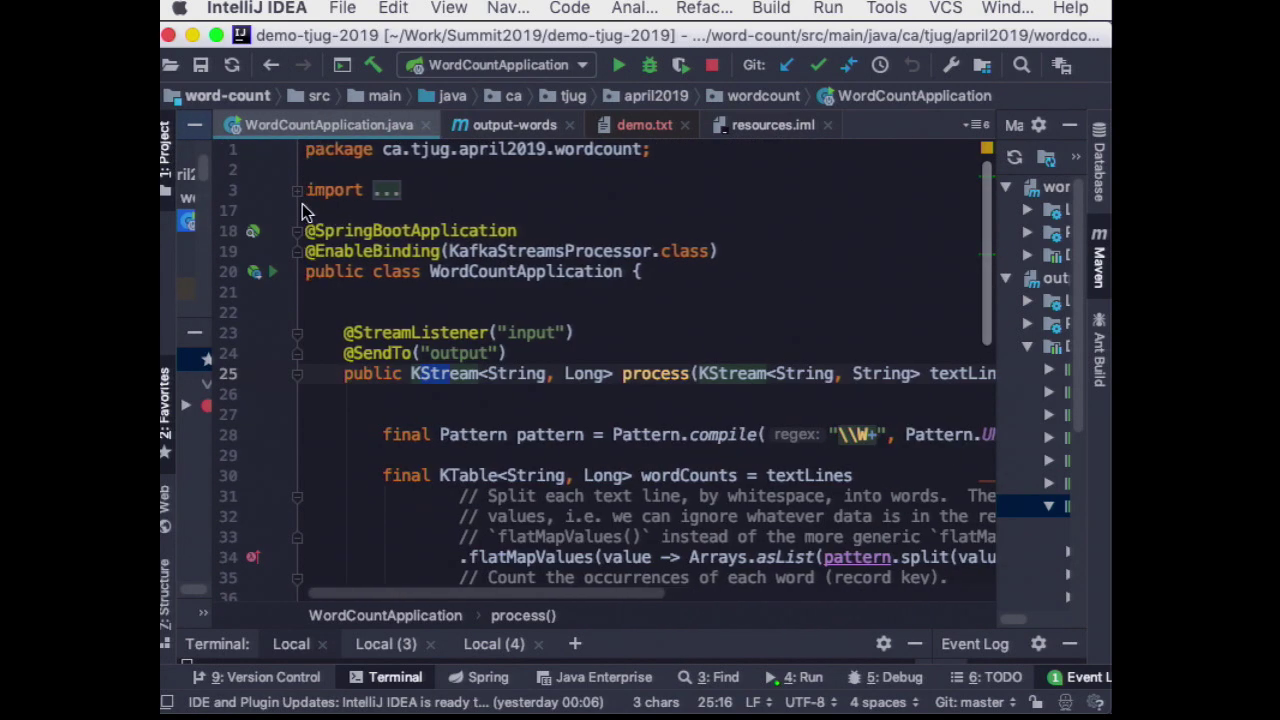
{"action": "left_click", "coordinate": [976, 125]}
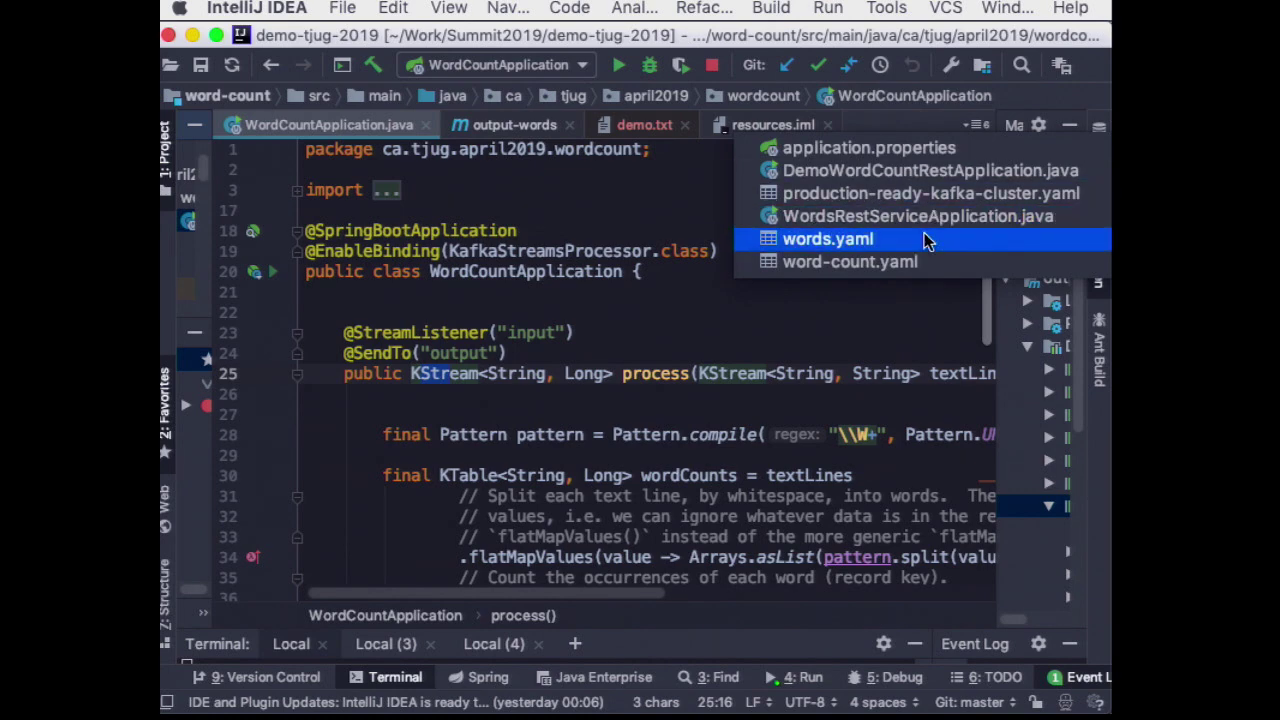
{"action": "left_click", "coordinate": [922, 194]}
{"action": "scroll", "coordinate": [626, 385], "scroll_direction": "up", "scroll_amount": 4}
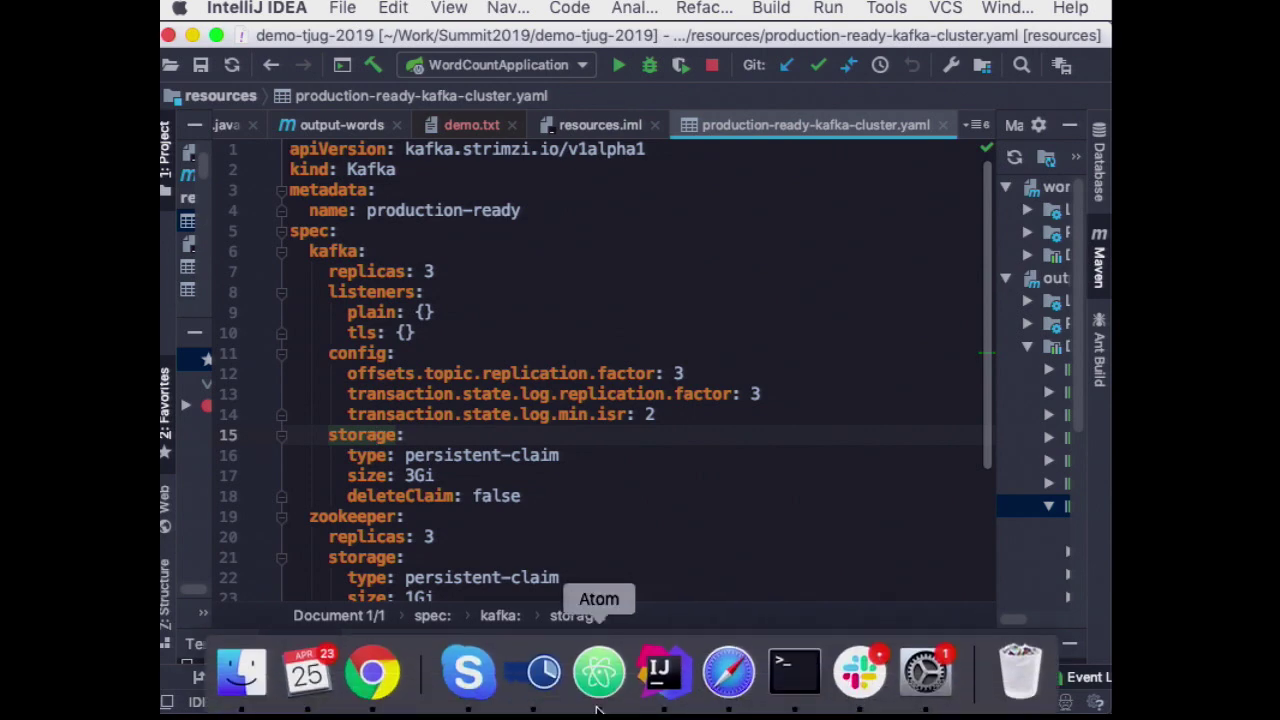
Switch to Terminal and open the live Kafka resource for editing with "oc edit kafka production-ready".
{"action": "left_click", "coordinate": [794, 672]}
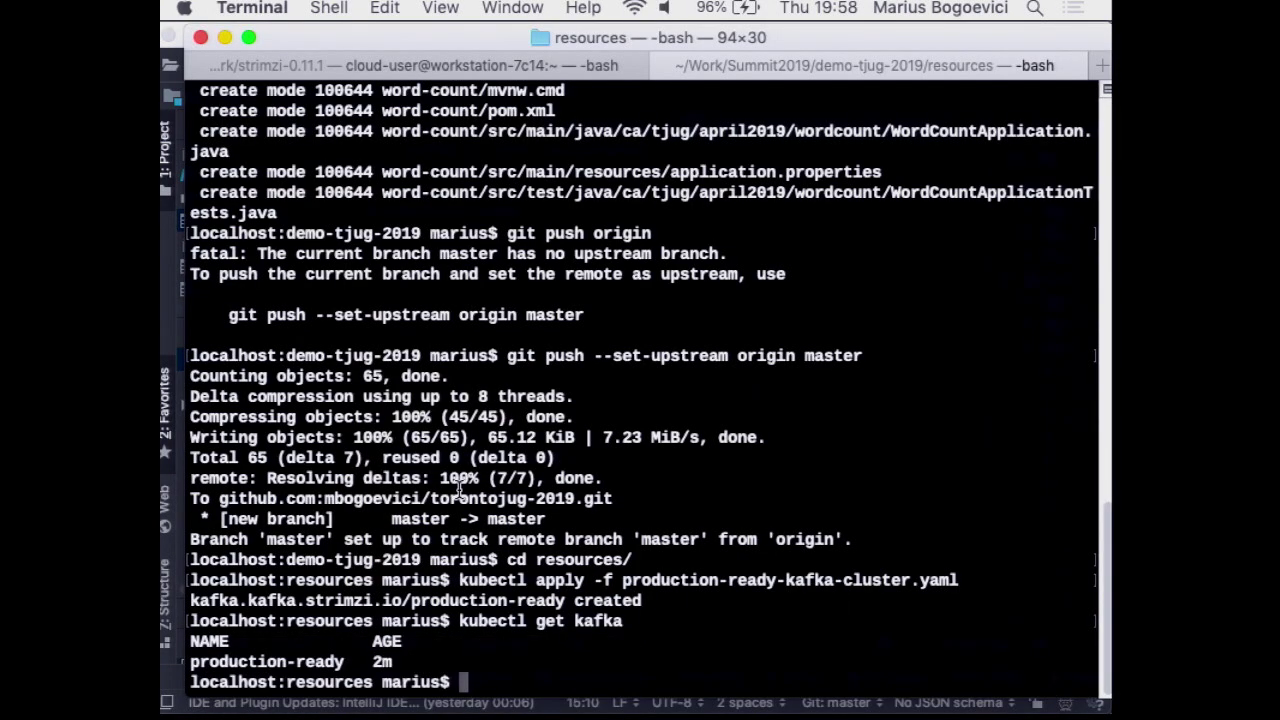
{"action": "type", "text": "oc edit ka"}
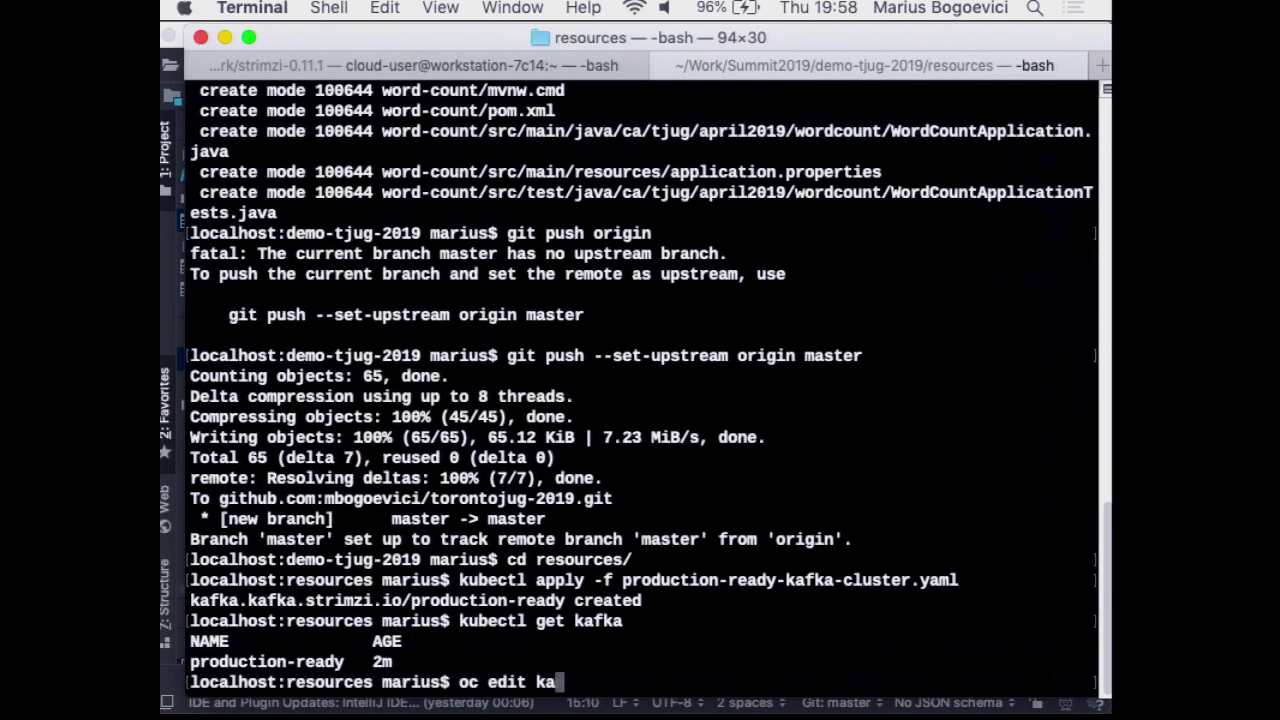
{"action": "key", "text": "BackSpace"}
{"action": "key", "text": "BackSpace"}
{"action": "type", "text": "kafka prod"}
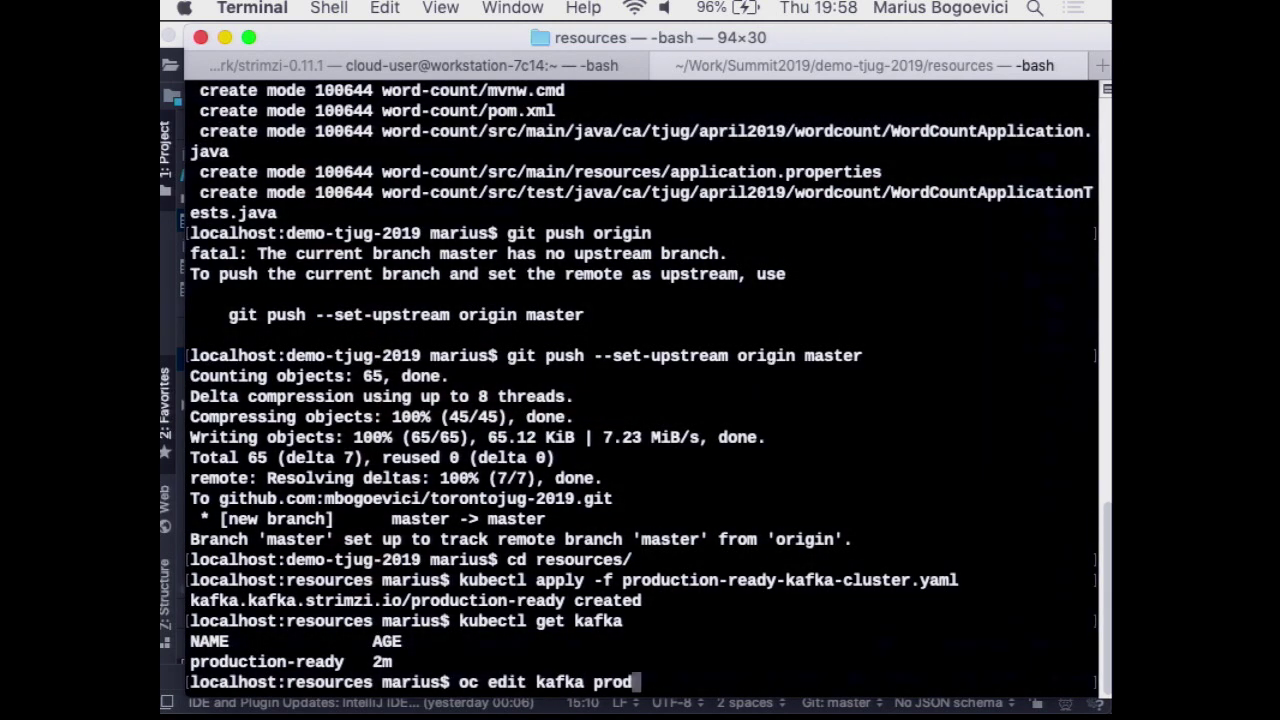
{"action": "type", "text": "uction-read"}
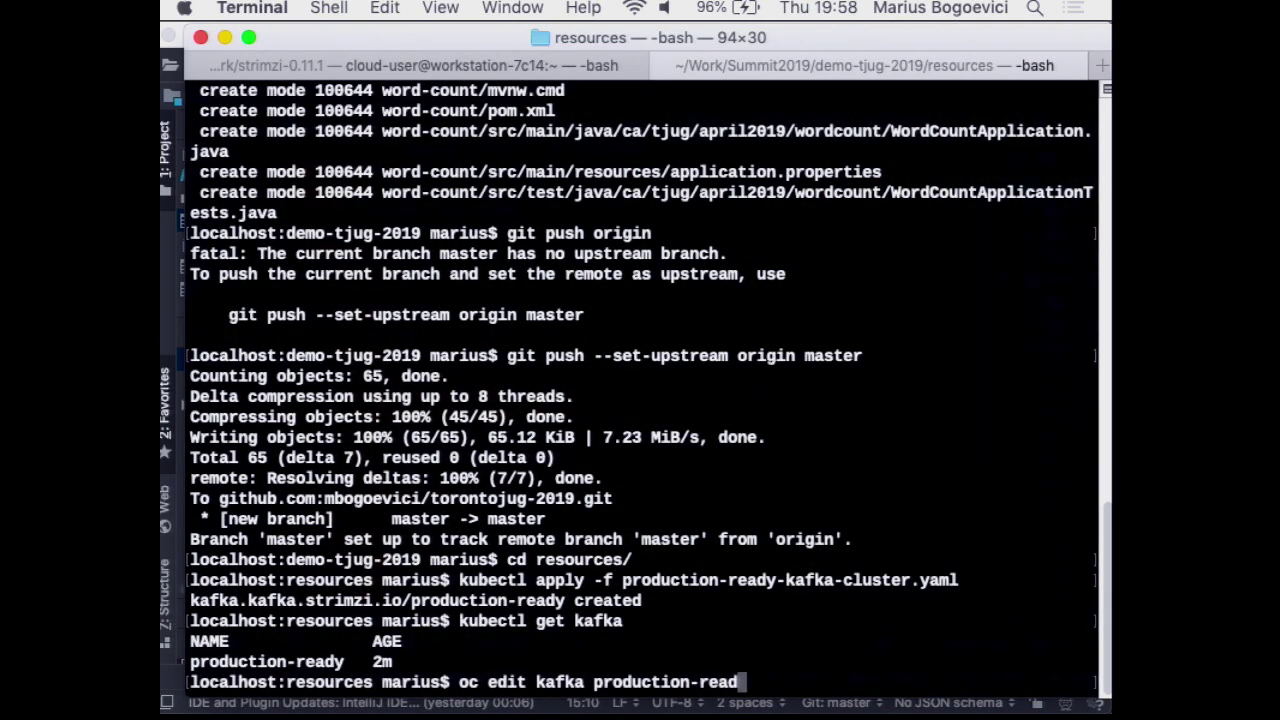
{"action": "type", "text": "y"}
{"action": "key", "text": "Return"}
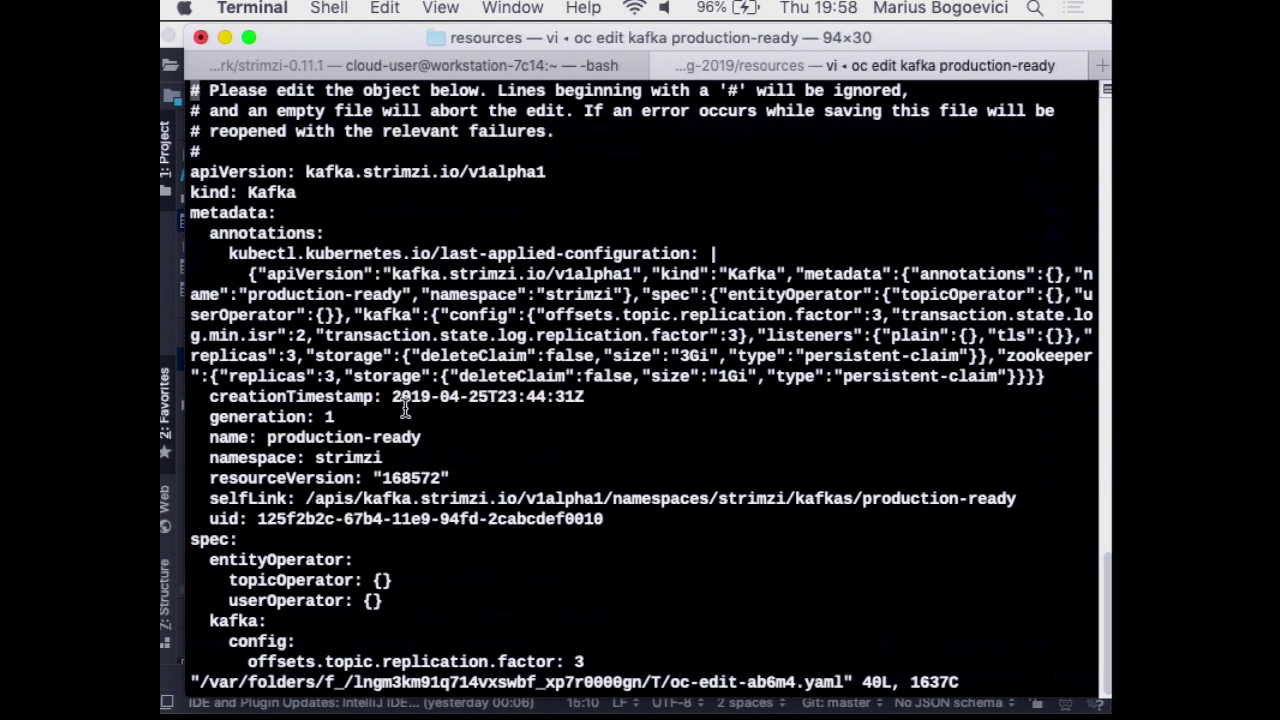
Set replicas to 5 in the kafka section of the production-ready resource, then save and quit vi.
{"action": "key", "text": "Down"}
{"action": "key", "text": "Down"}
{"action": "key", "text": "Down"}
{"action": "key", "text": "Down"}
{"action": "key", "text": "Down"}
{"action": "key", "text": "Down"}
{"action": "key", "text": "Down"}
{"action": "key", "text": "Down"}
{"action": "key", "text": "Down"}
{"action": "key", "text": "Down"}
{"action": "key", "text": "Down"}
{"action": "key", "text": "Down"}
{"action": "key", "text": "Down"}
{"action": "key", "text": "Down"}
{"action": "key", "text": "Down"}
{"action": "key", "text": "Down"}
{"action": "key", "text": "Down"}
{"action": "key", "text": "Down"}
{"action": "key", "text": "Down"}
{"action": "key", "text": "Down"}
{"action": "key", "text": "Down"}
{"action": "key", "text": "Down"}
{"action": "key", "text": "Down"}
{"action": "key", "text": "Down"}
{"action": "key", "text": "Down"}
{"action": "key", "text": "Down"}
{"action": "key", "text": "Down"}
{"action": "key", "text": "Down"}
{"action": "key", "text": "Down"}
{"action": "key", "text": "Down"}
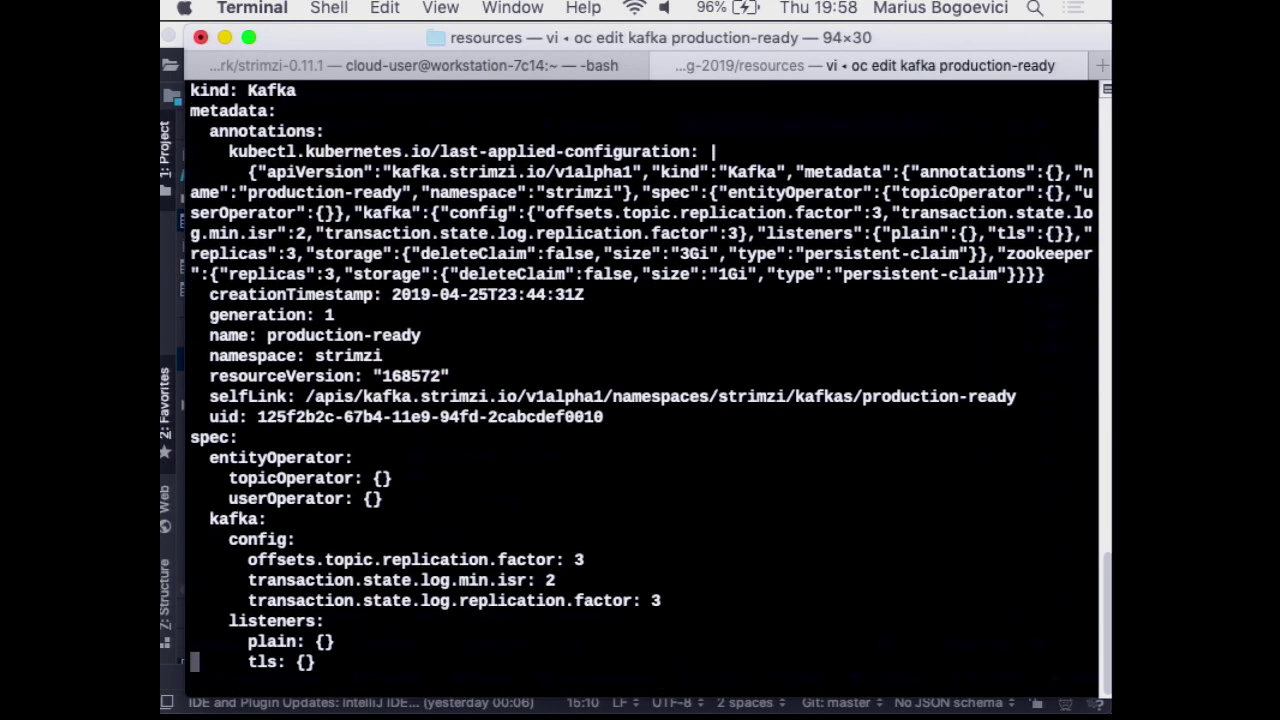
{"action": "key", "text": "Down"}
{"action": "key", "text": "Down"}
{"action": "key", "text": "Down"}
{"action": "key", "text": "Down"}
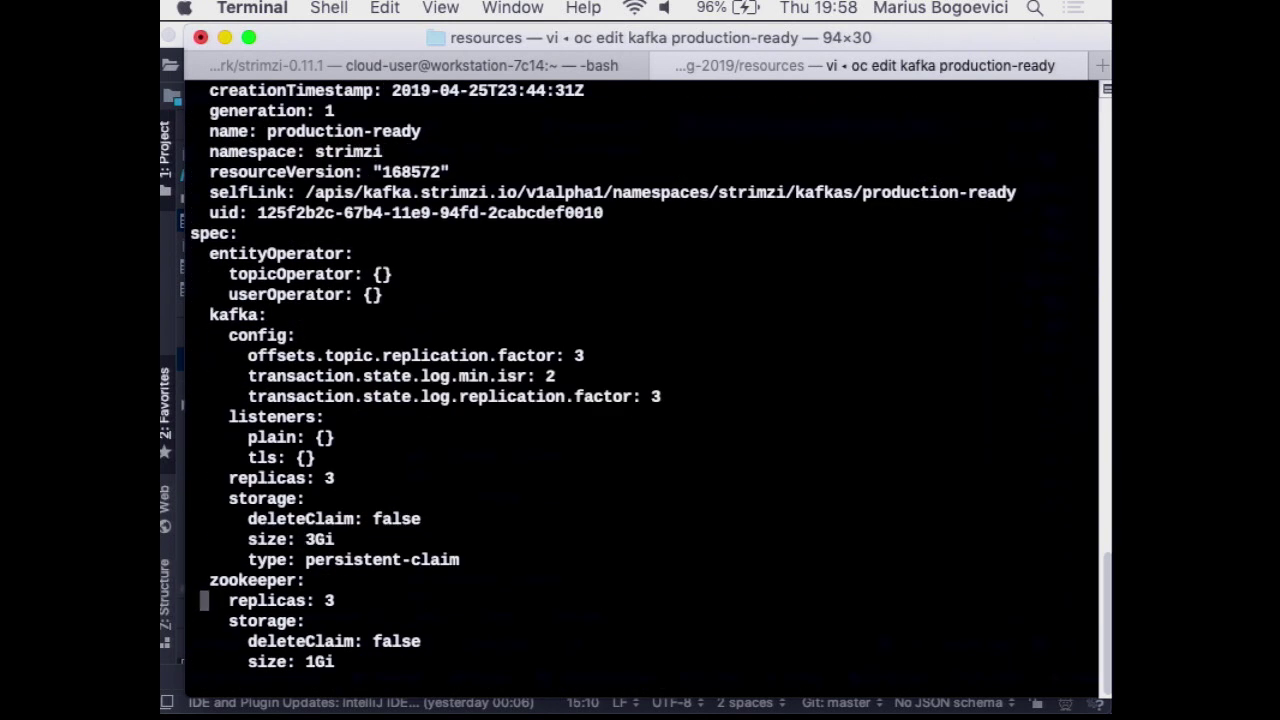
{"action": "key", "text": "Right"}
{"action": "key", "text": "Right"}
{"action": "key", "text": "Right"}
{"action": "key", "text": "Right"}
{"action": "key", "text": "Right"}
{"action": "key", "text": "Up"}
{"action": "key", "text": "Up"}
{"action": "key", "text": "Up"}
{"action": "key", "text": "Up"}
{"action": "key", "text": "Up"}
{"action": "key", "text": "Up"}
{"action": "key", "text": "Right"}
{"action": "key", "text": "Right"}
{"action": "key", "text": "Right"}
{"action": "key", "text": "Right"}
{"action": "key", "text": "Right"}
{"action": "key", "text": "Right"}
{"action": "key", "text": "Right"}
{"action": "key", "text": "Right"}
{"action": "key", "text": "Right"}
{"action": "key", "text": "a"}
{"action": "key", "text": "BackSpace"}
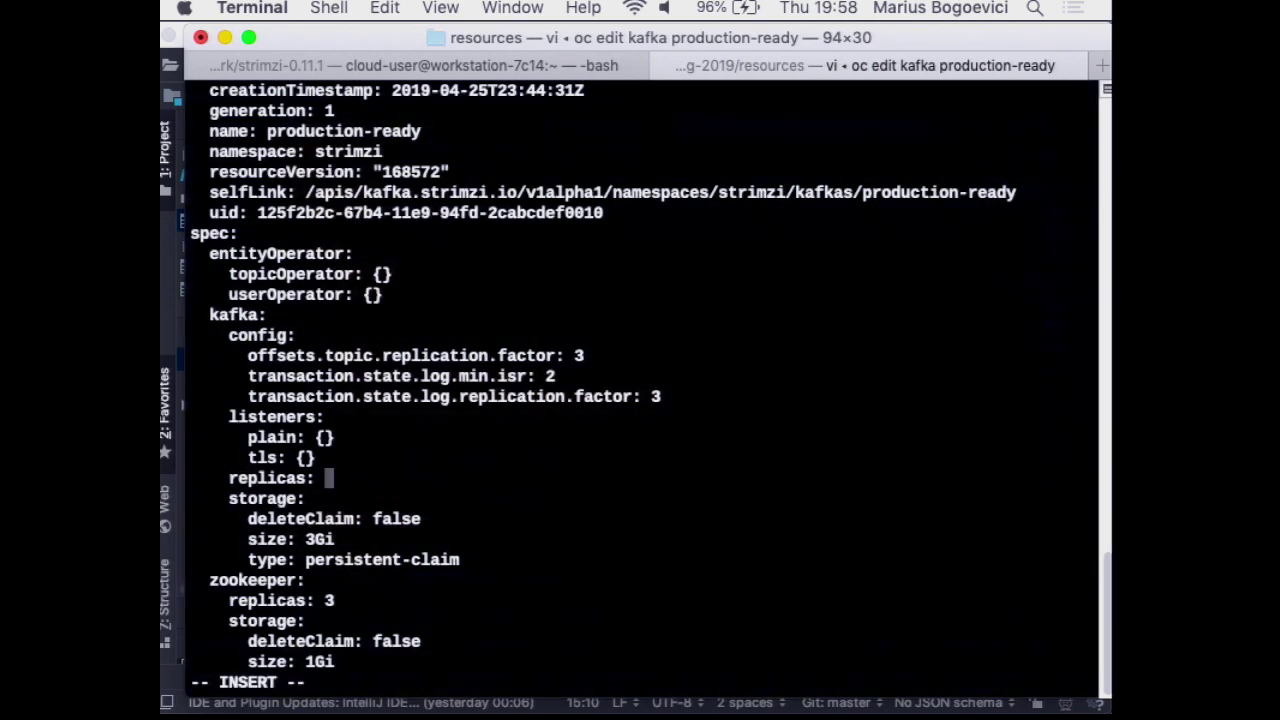
{"action": "type", "text": "5"}
{"action": "key", "text": "Escape"}
{"action": "type", "text": ":wq"}
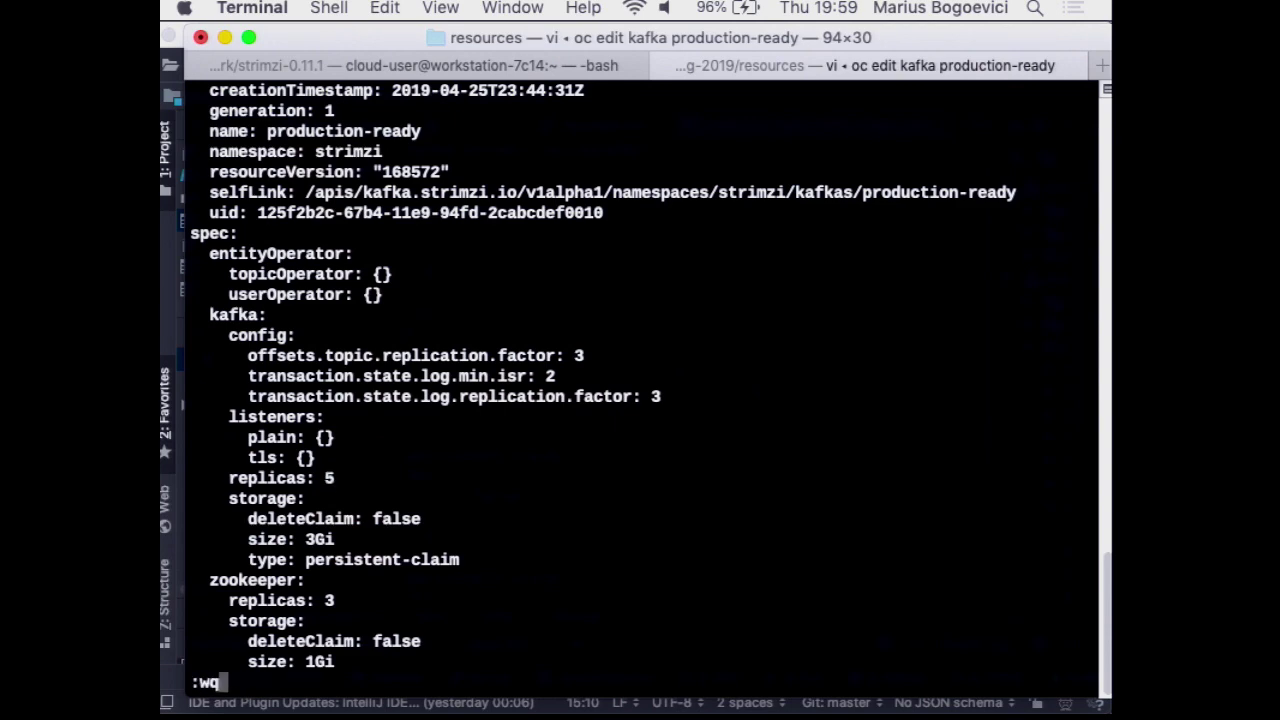
{"action": "key", "text": "Return"}
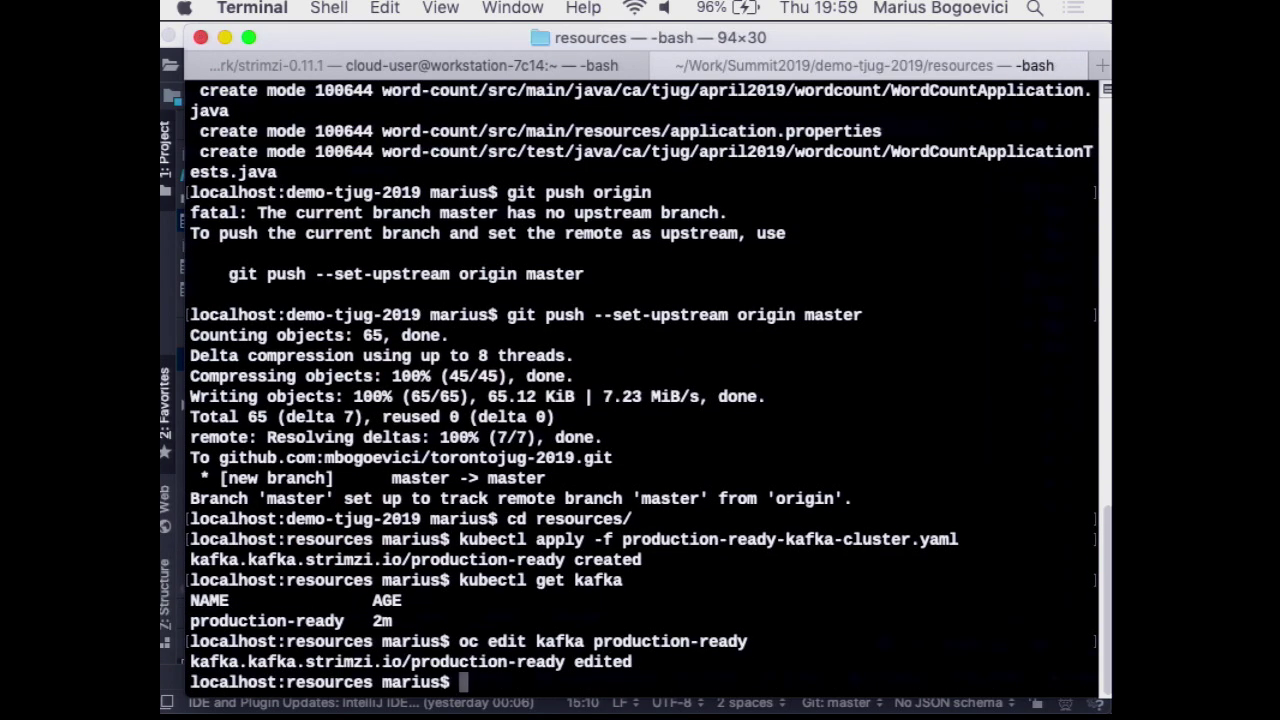
Switch to Chrome and open the production-ready-kafka stateful set from the overview to check its replica and pod status.
{"action": "mouse_move", "coordinate": [543, 680]}
{"action": "left_click", "coordinate": [371, 674]}
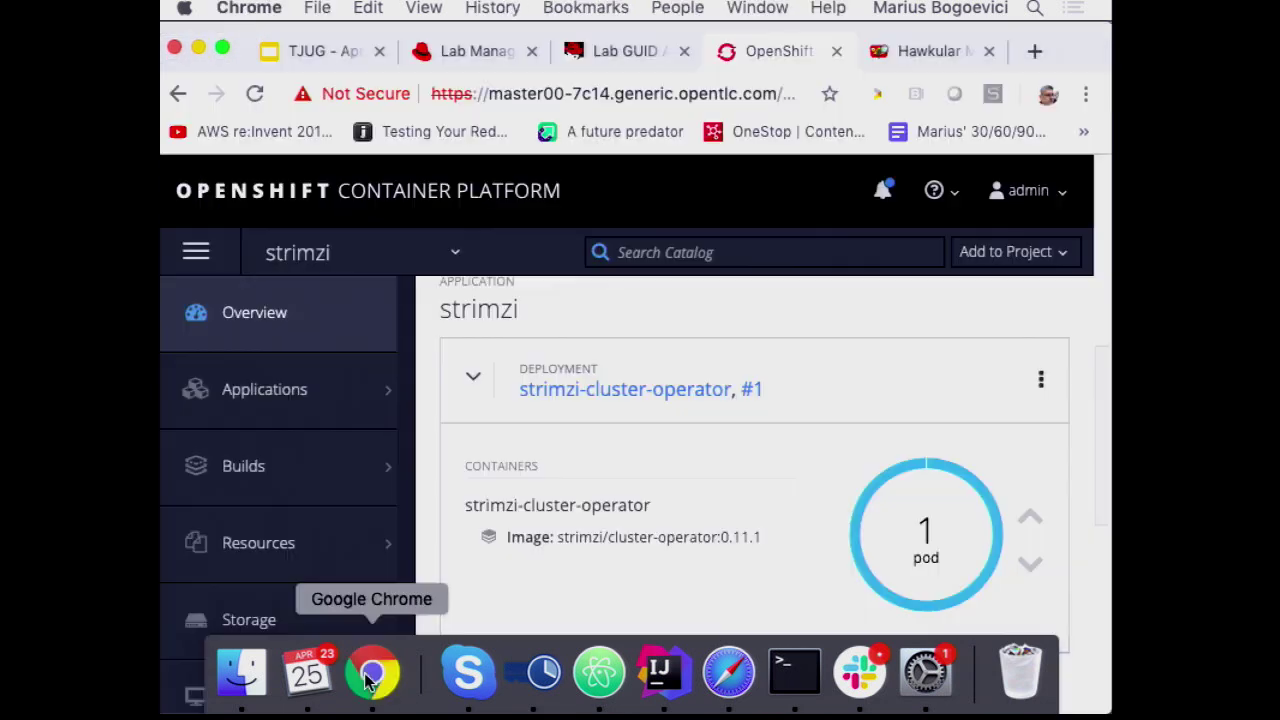
{"action": "scroll", "coordinate": [463, 537], "scroll_direction": "down", "scroll_amount": 10}
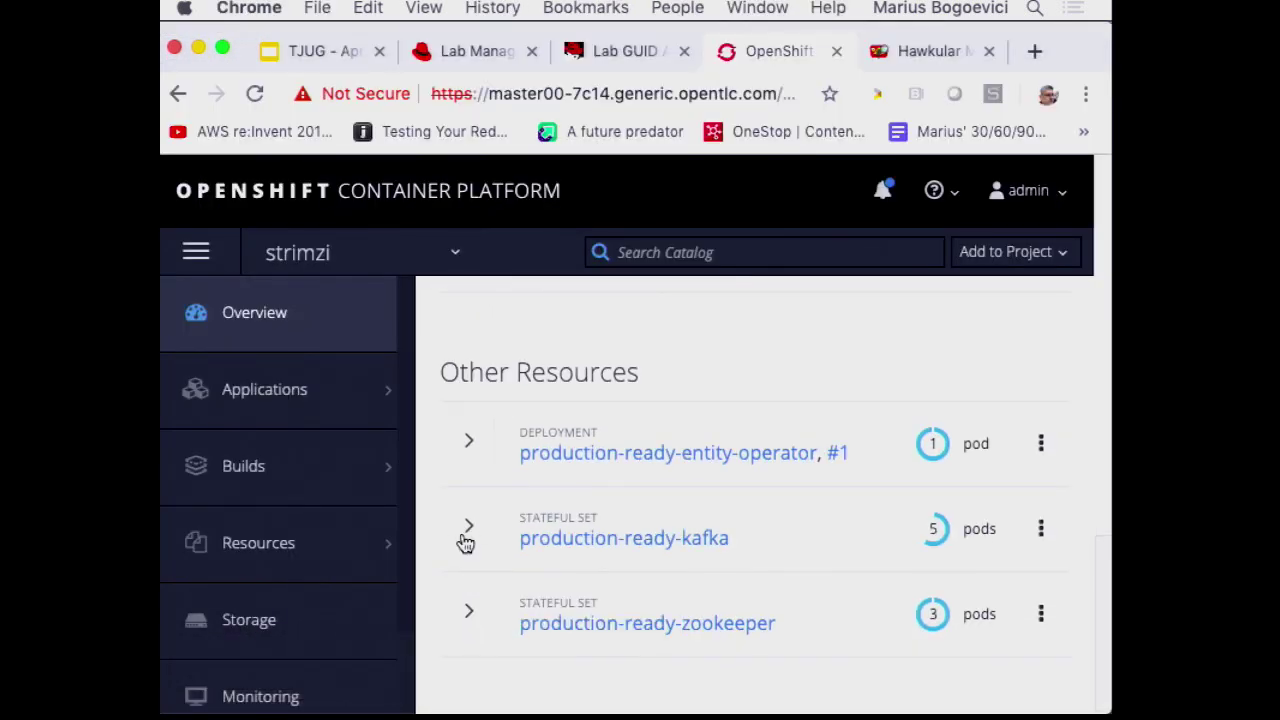
{"action": "left_click", "coordinate": [938, 533]}
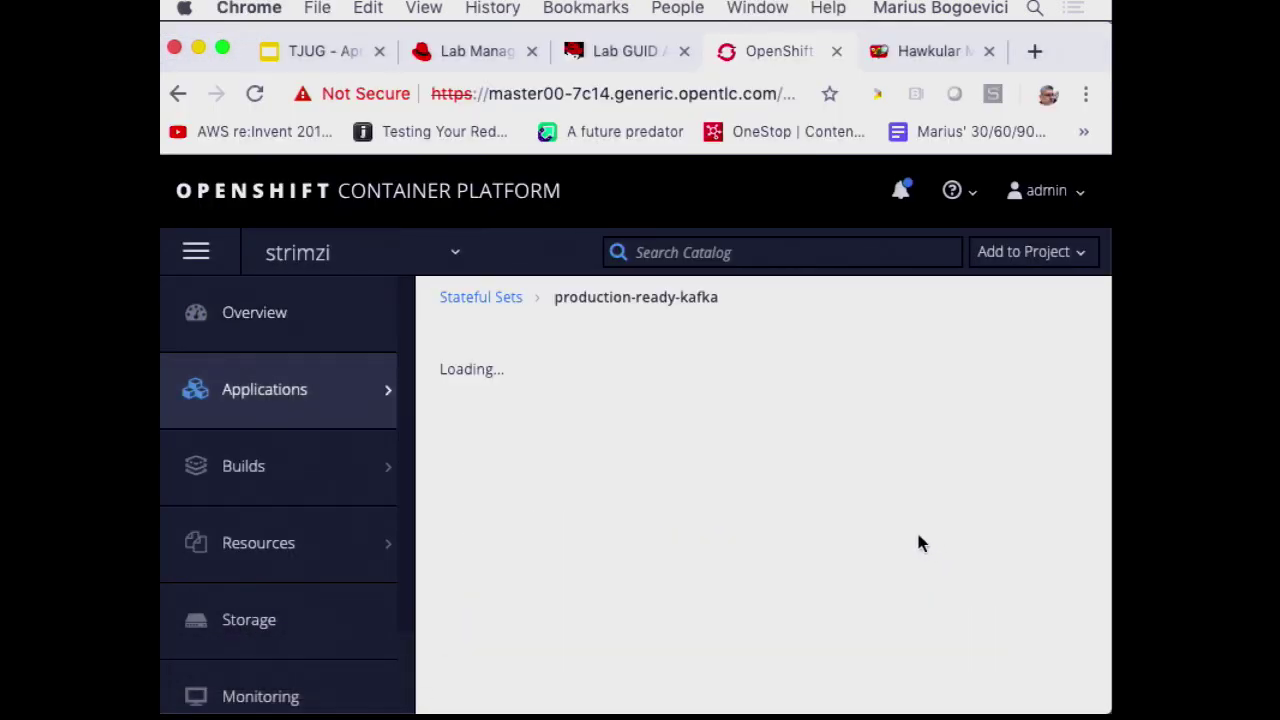
{"action": "scroll", "coordinate": [757, 491], "scroll_direction": "down", "scroll_amount": 1}
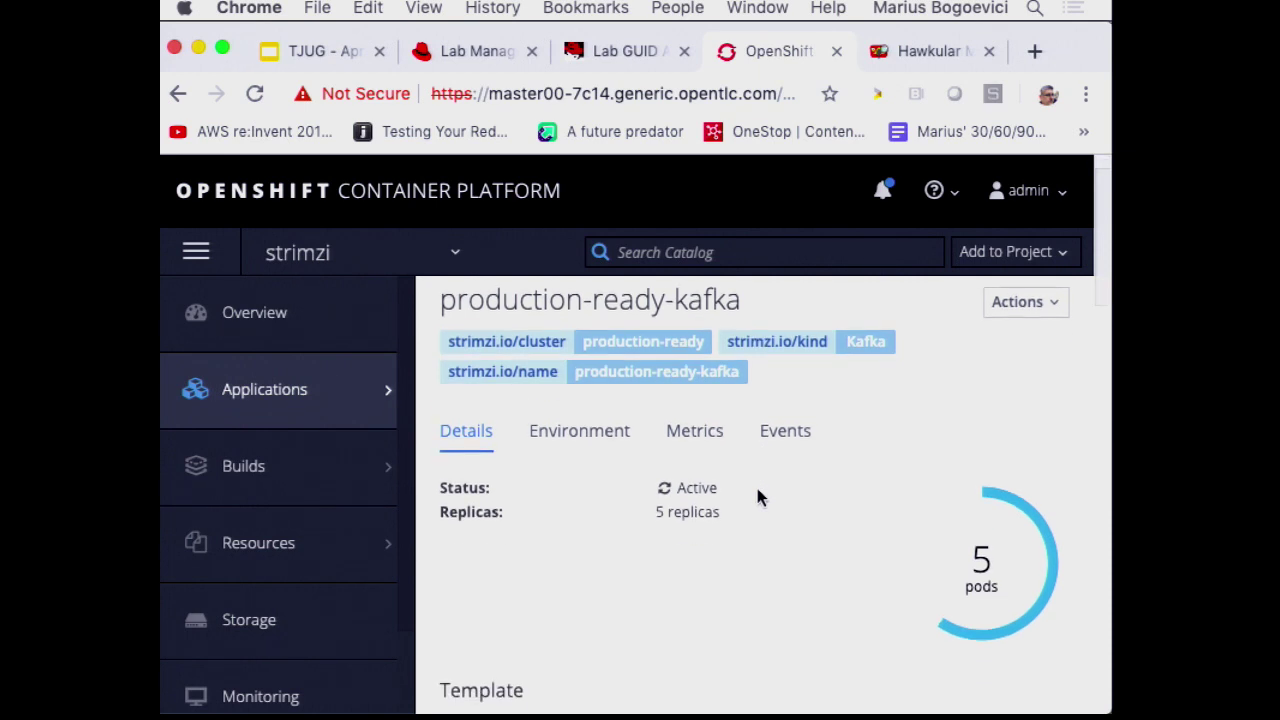